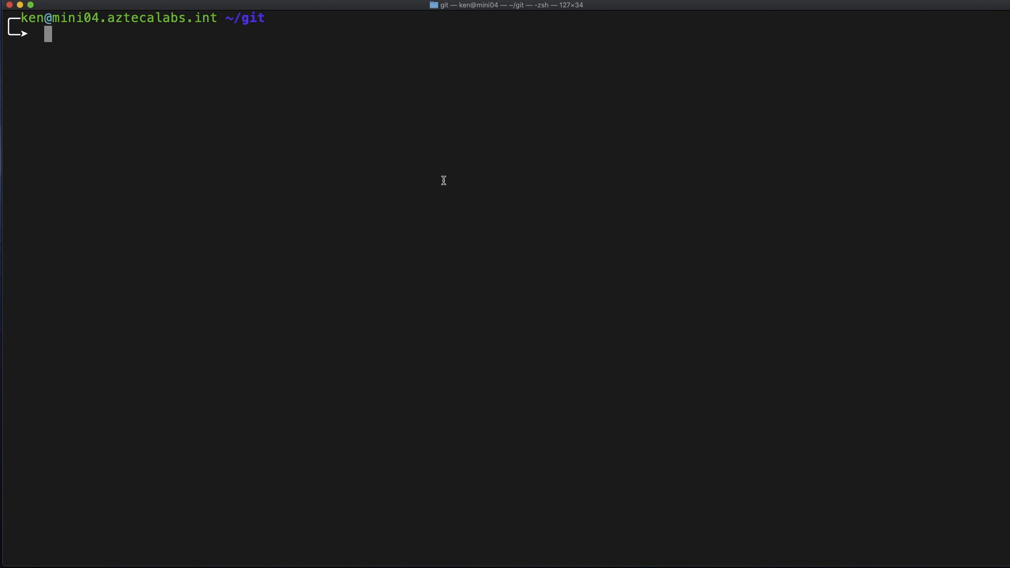
Search Homebrew for azurecli, install the azure-cli formula, and clear the terminal output.
text(brew search azurecli)
key(Return)
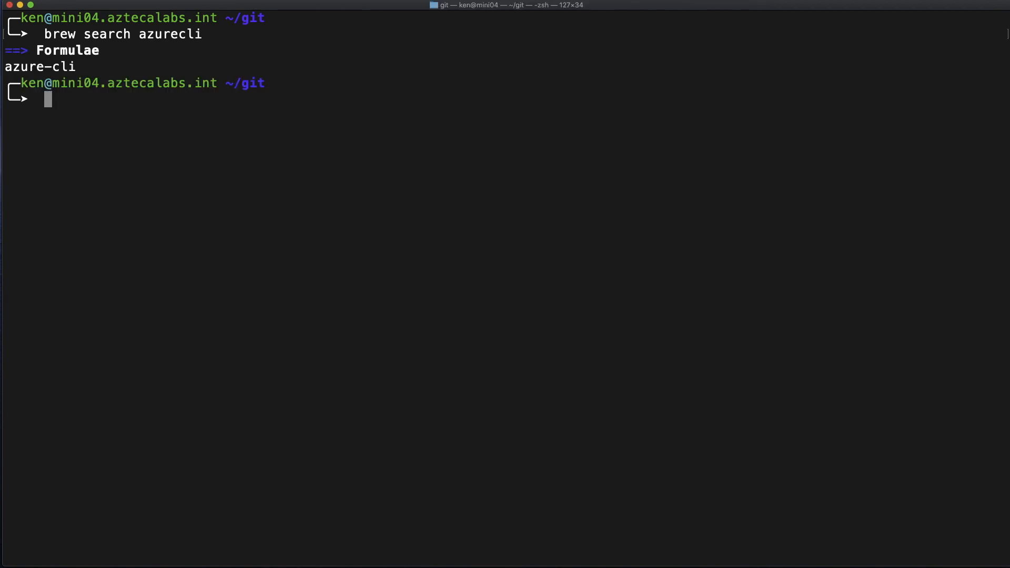
text(brew install azure-cli)
key(Return)
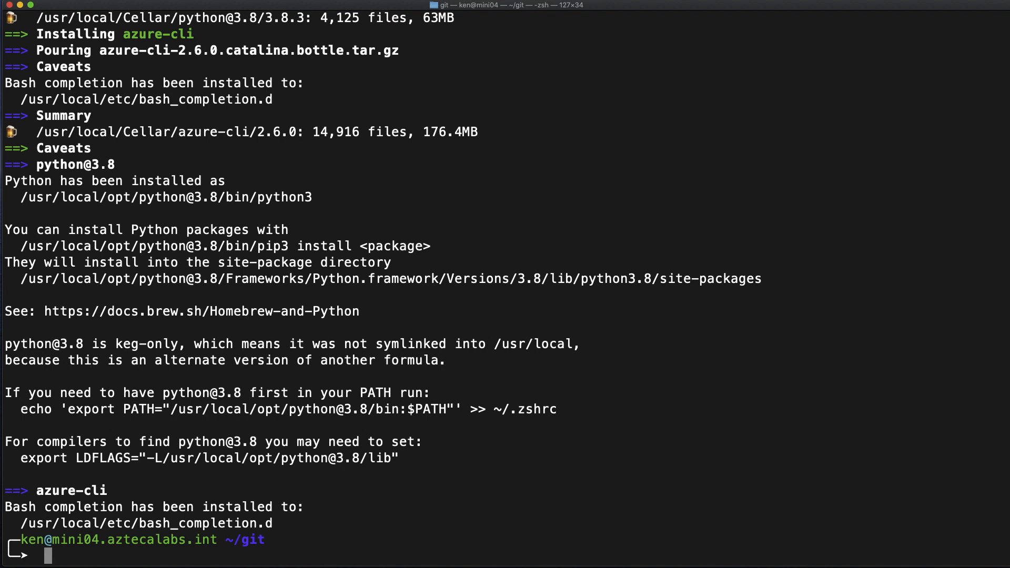
text(clear)
key(Return)
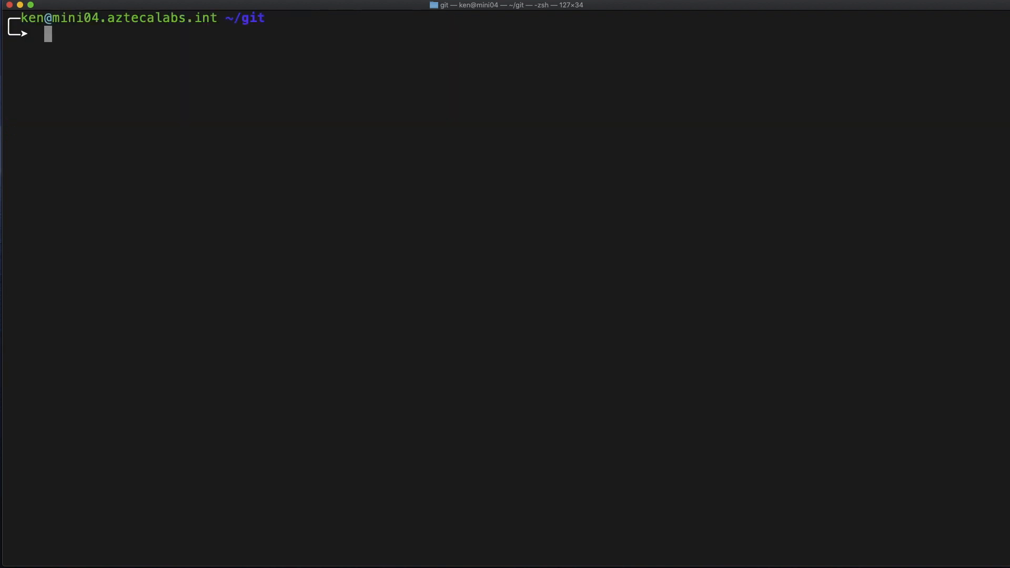
Log in to Azure with az login using the existing Microsoft account, then return to a cleared terminal.
text(az login)
key(Return)
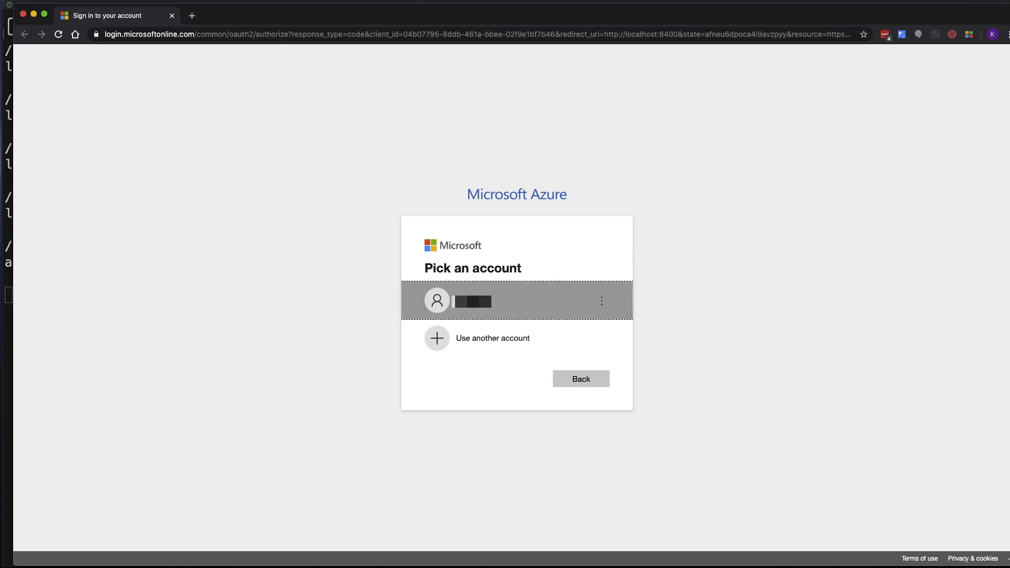
click(479, 298)
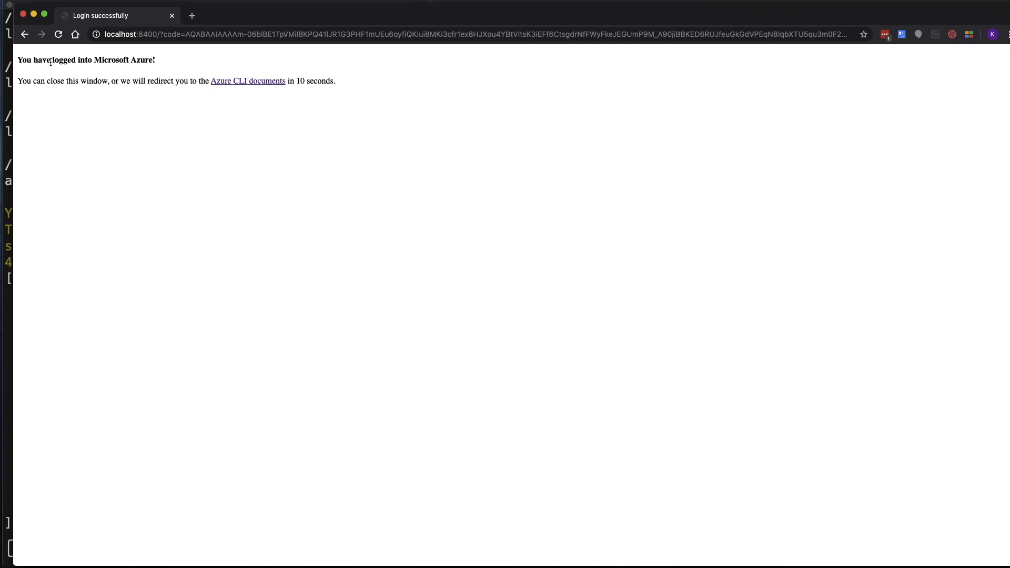
click(172, 15)
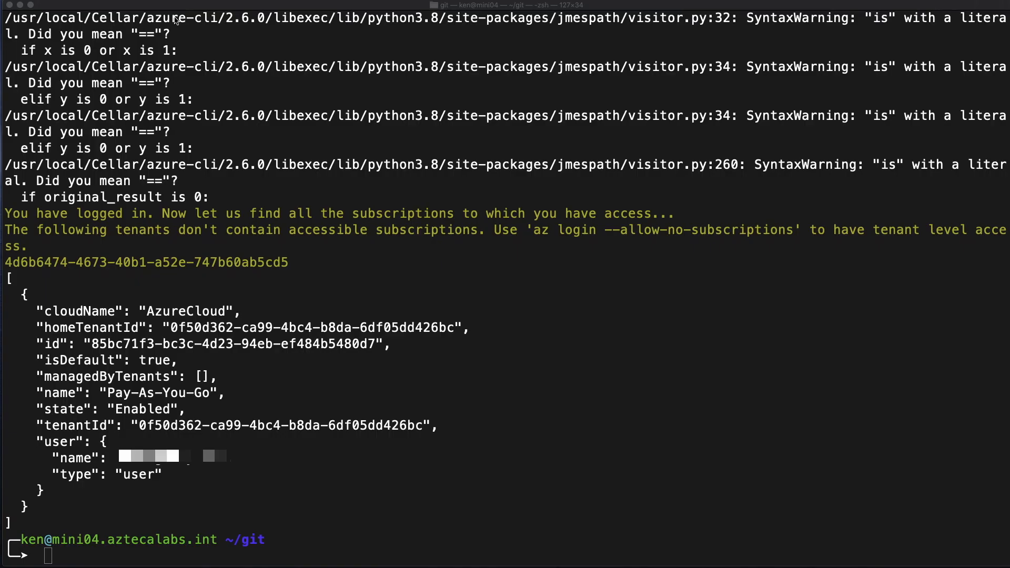
click(361, 190)
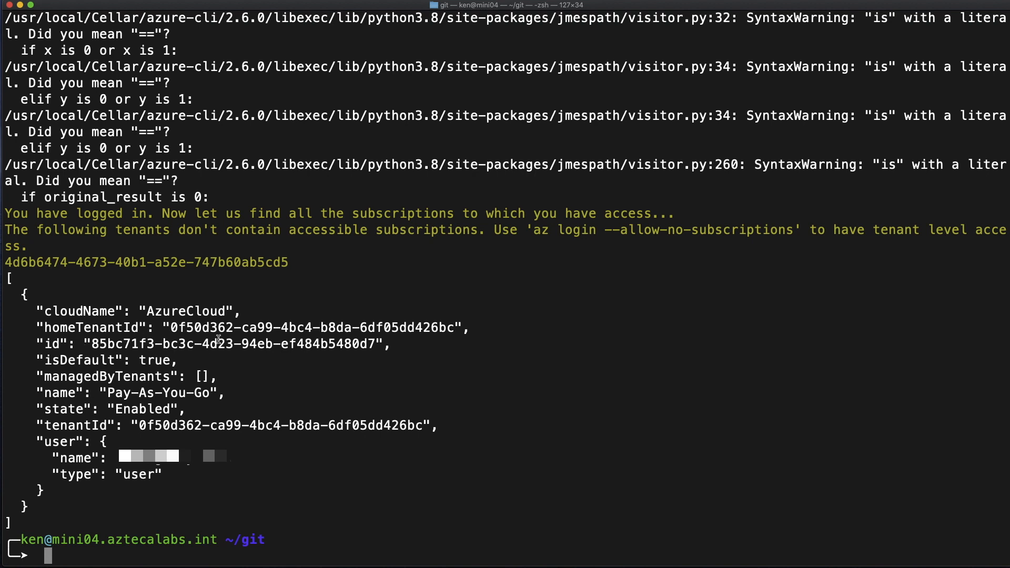
text(clear)
key(Return)
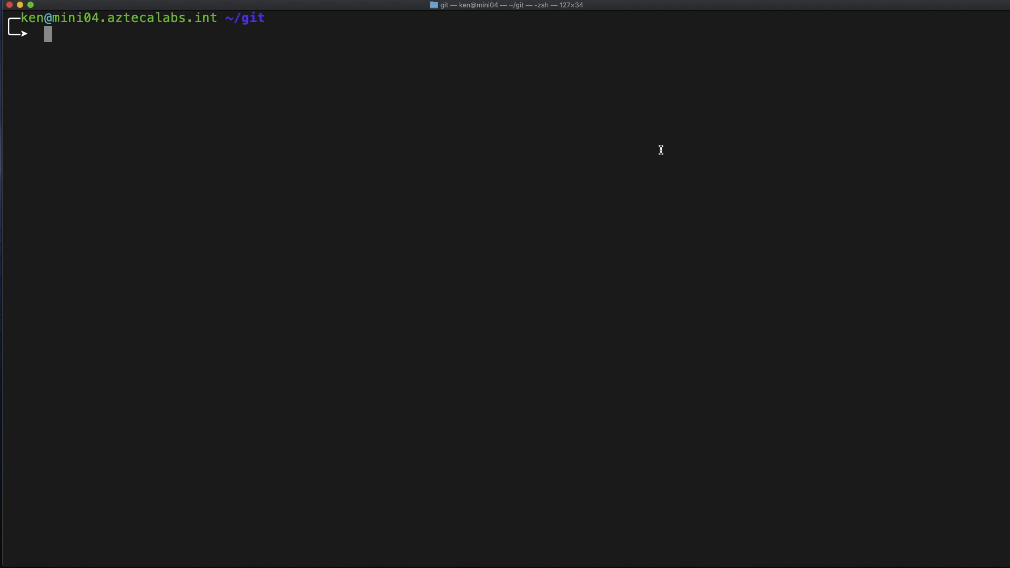
Create an Azure resource group named web-api-rg in the westus location.
text(az group create --name)
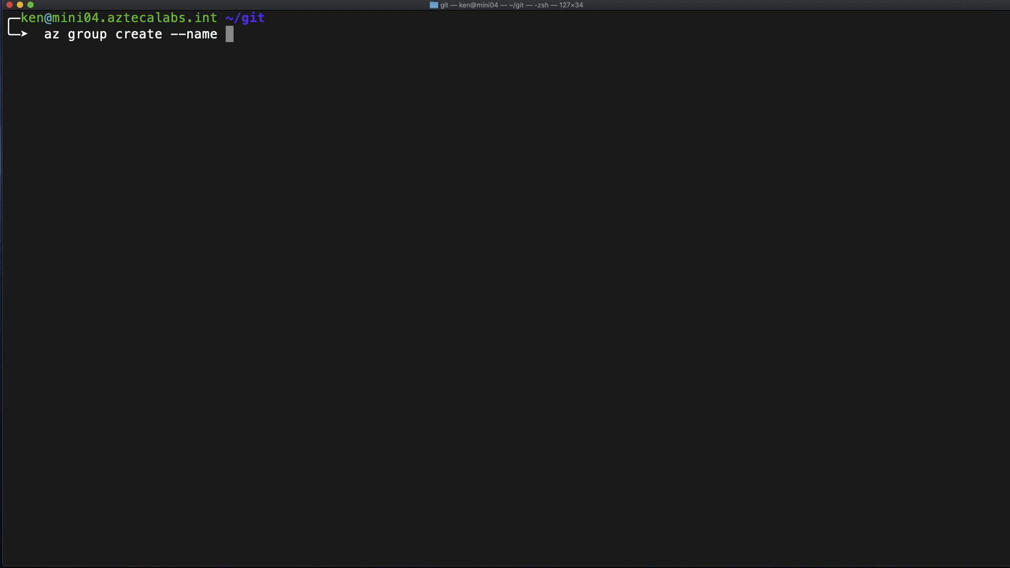
text(web-api)
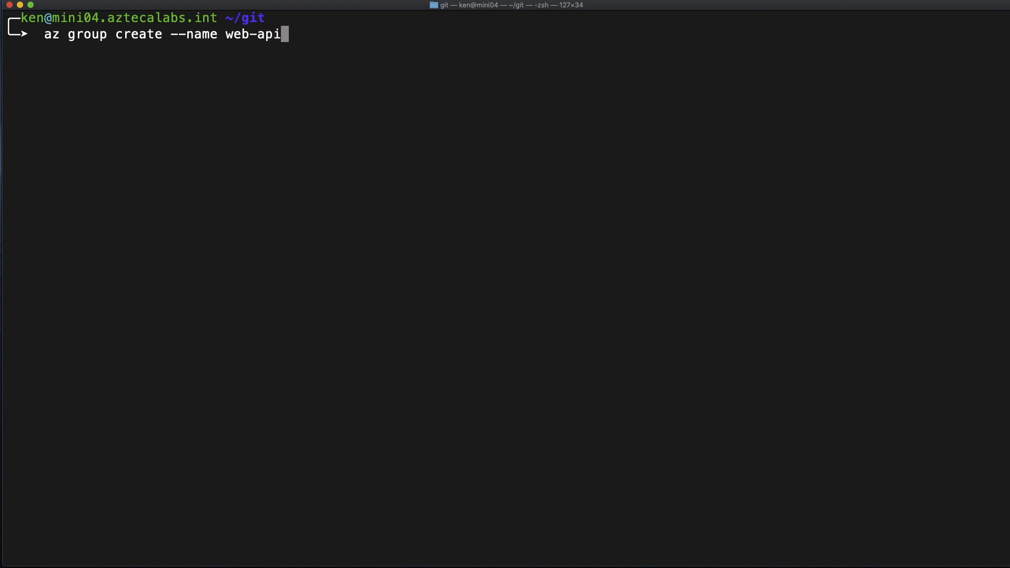
text(-rg --location westus)
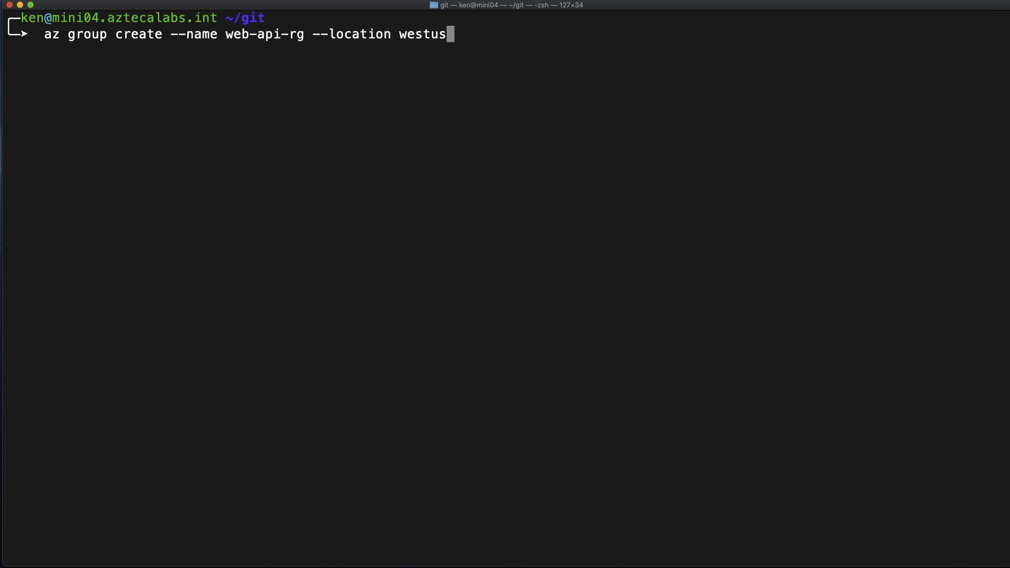
key(Return)
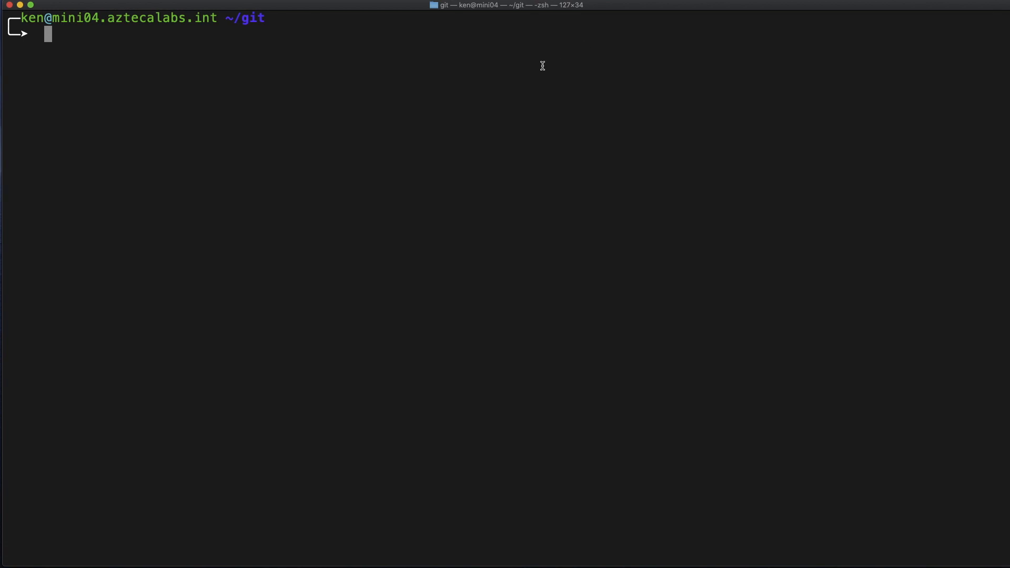
Create an Azure container registry named skunklabz in resource group web-api-rg with the Basic SKU.
text(az acr create)
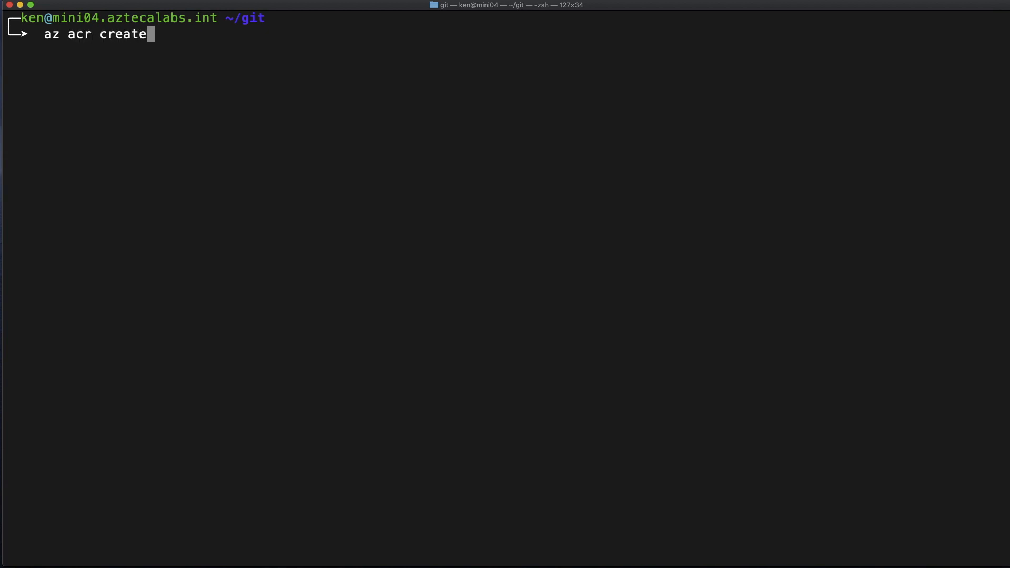
text( --resource-gro)
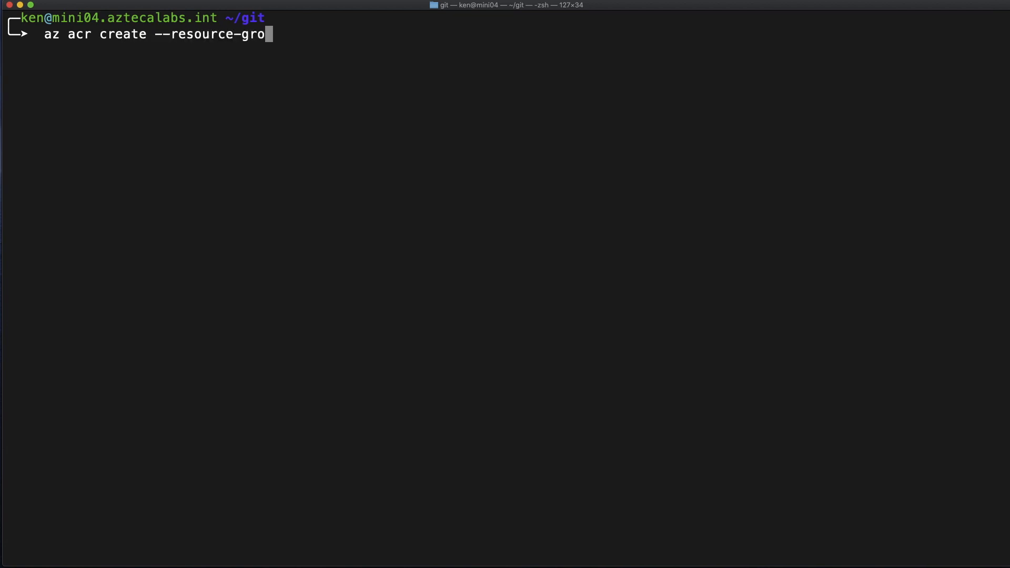
text(up web-api-)
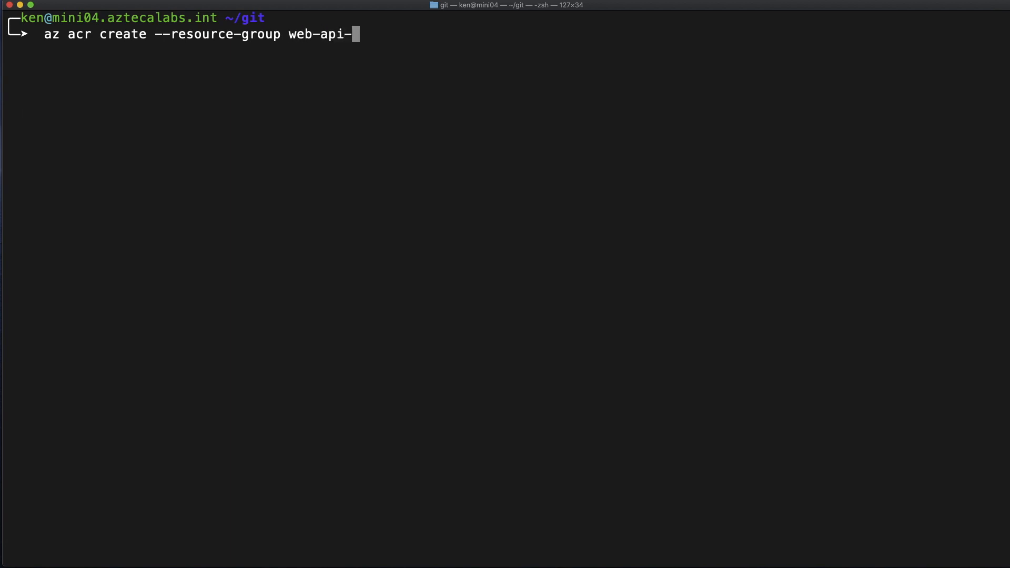
text(rg --name )
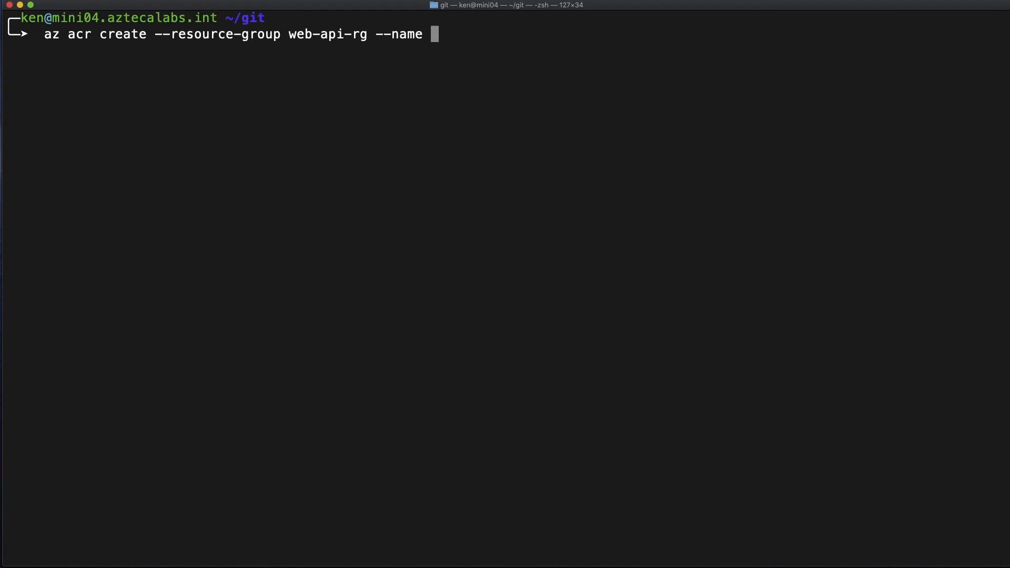
text(skunklabz)
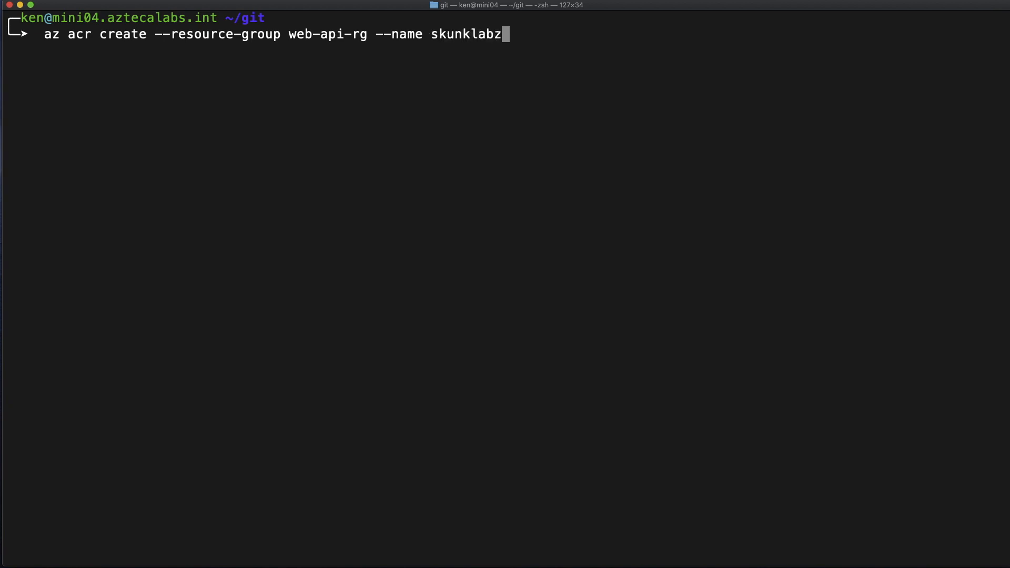
text( --sku Basic)
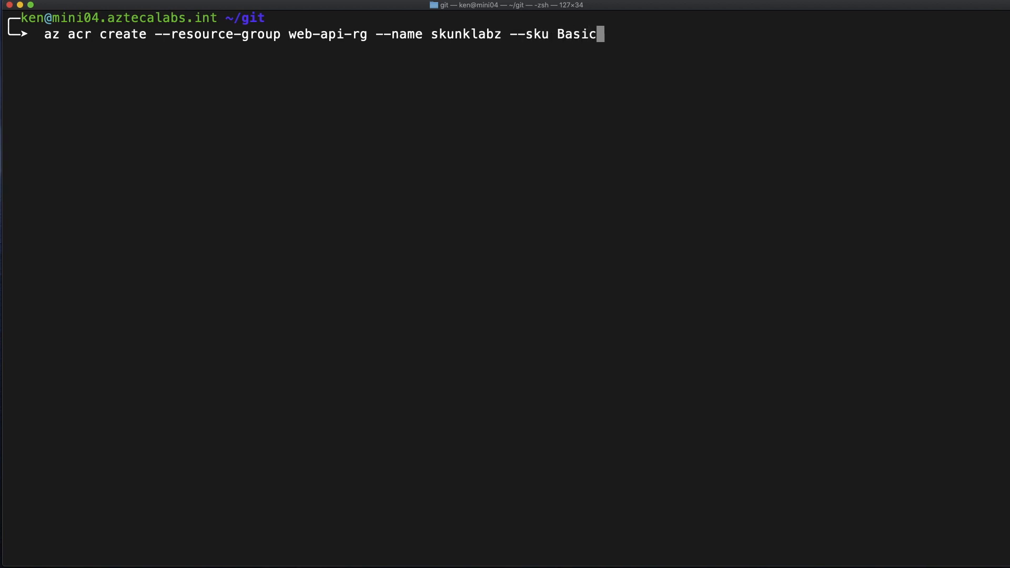
key(Return)
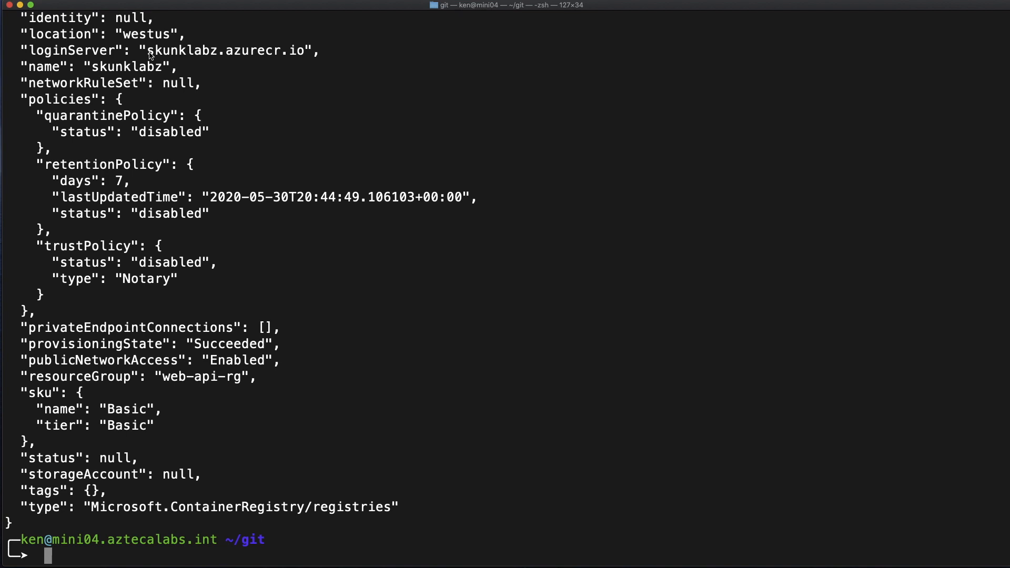
Examine the registry creation output and highlight the loginServer address.
triple_click(47, 53)
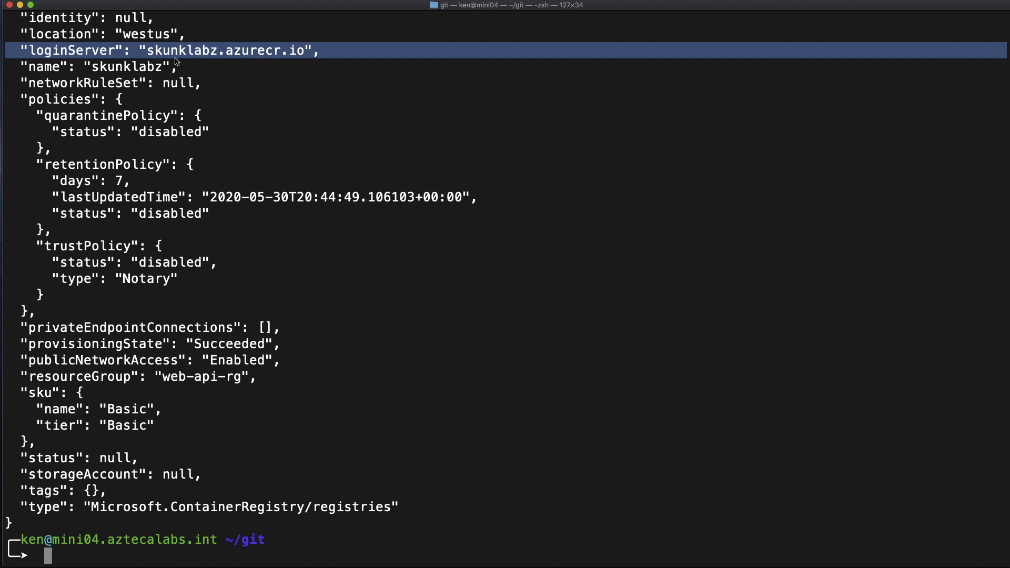
scroll(176, 62, up, 5)
scroll(177, 62, down, 3)
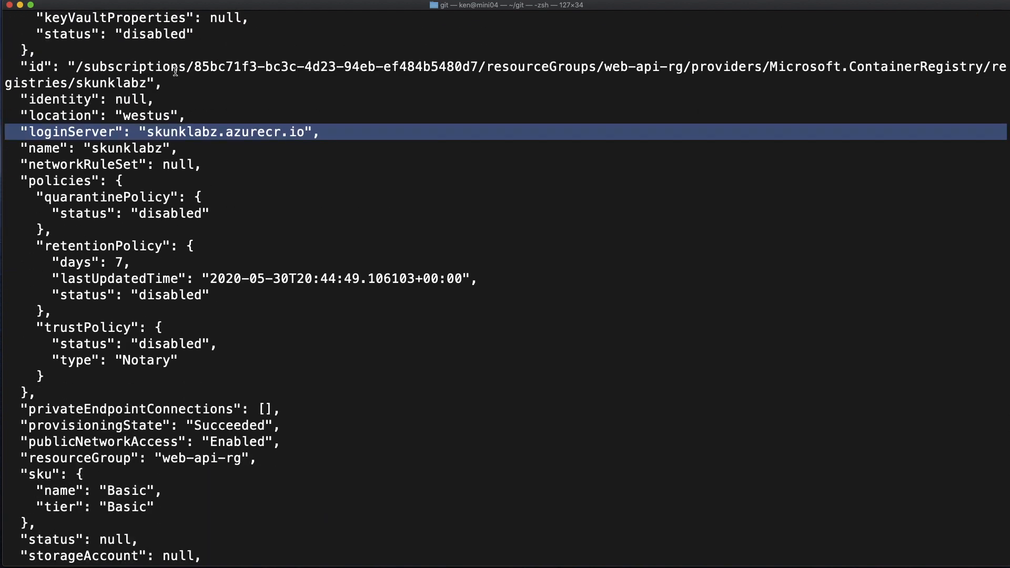
click(151, 134)
drag(151, 134, 304, 132)
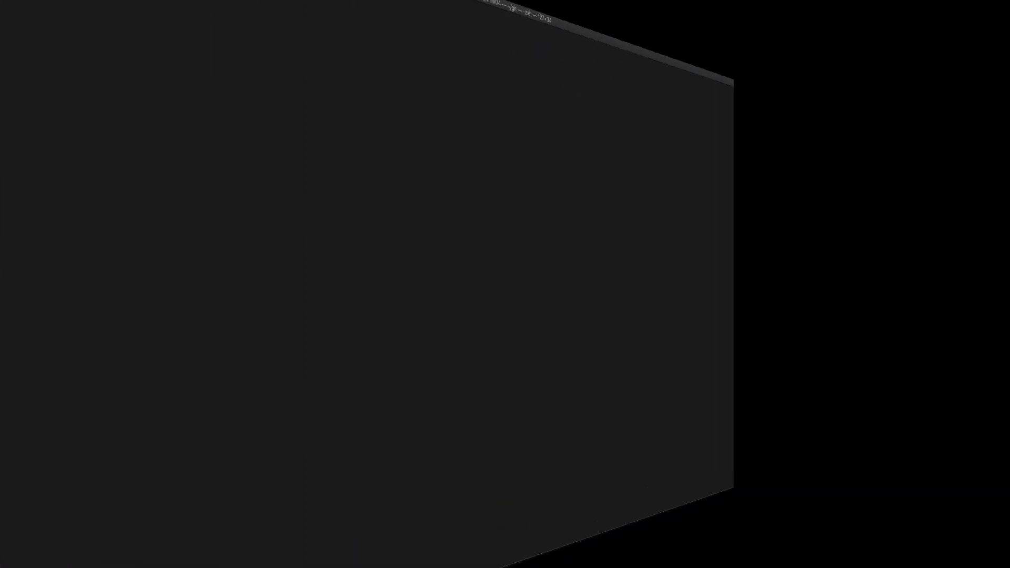
Log in to the skunklabz container registry with az acr login.
text(a)
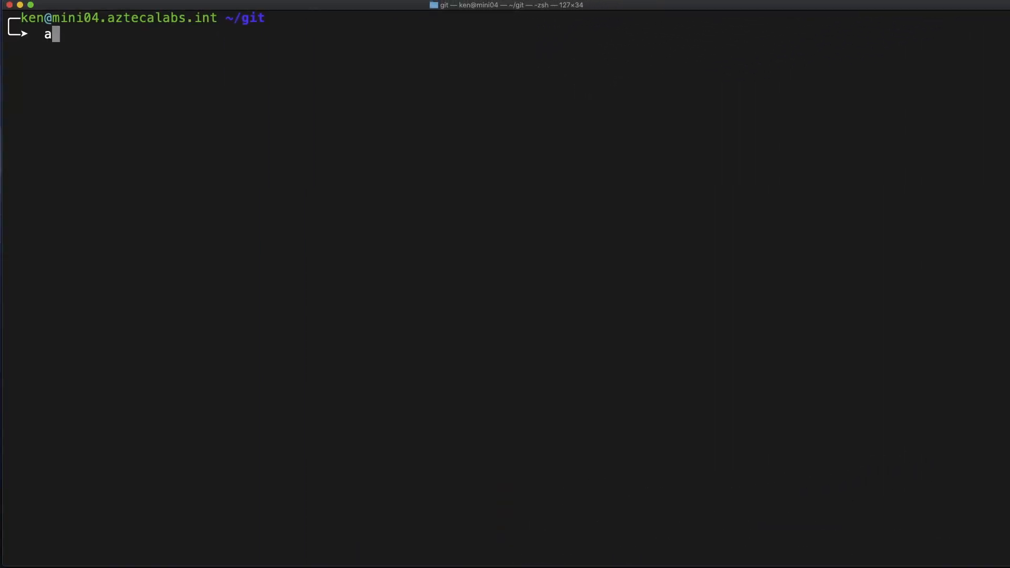
text(z acr login --na)
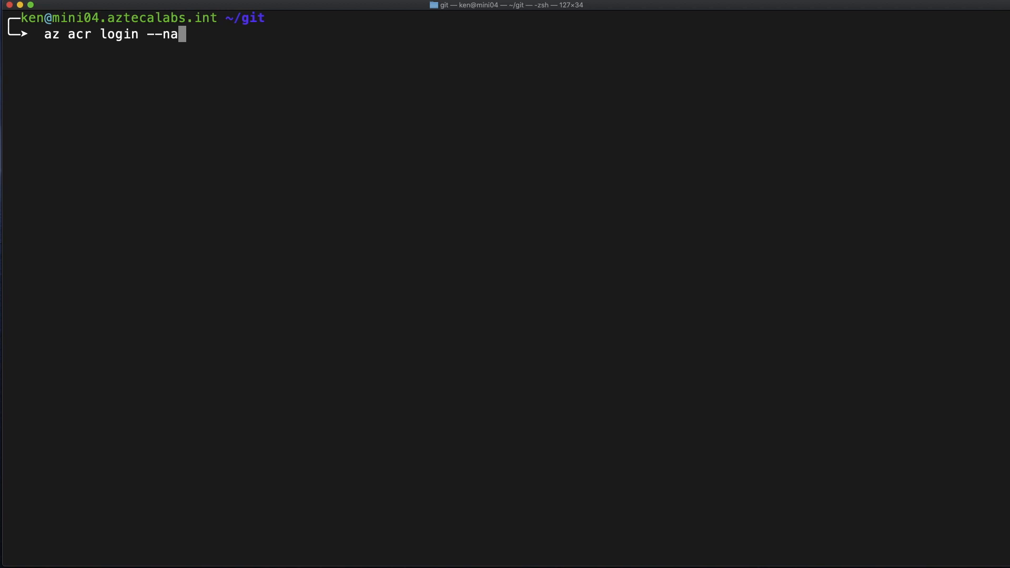
text(me skun)
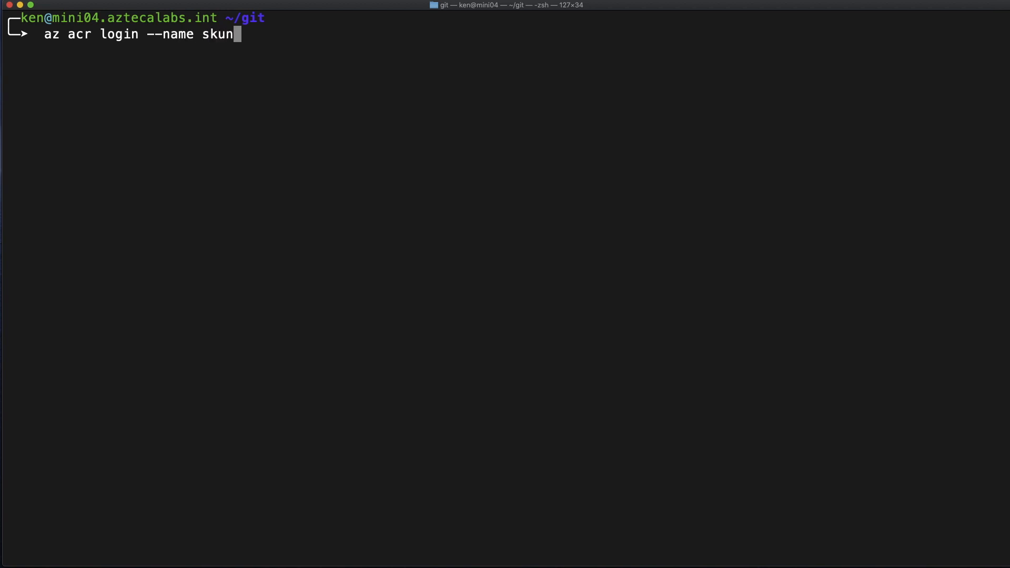
text(klabz)
key(Return)
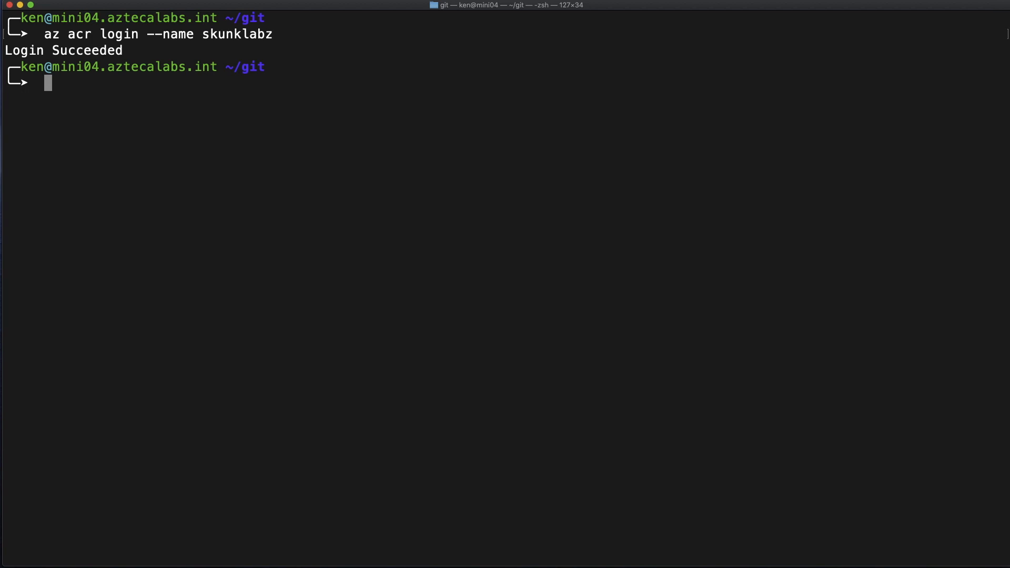
List the repositories in the skunklabz registry with table output.
text(az acr repository)
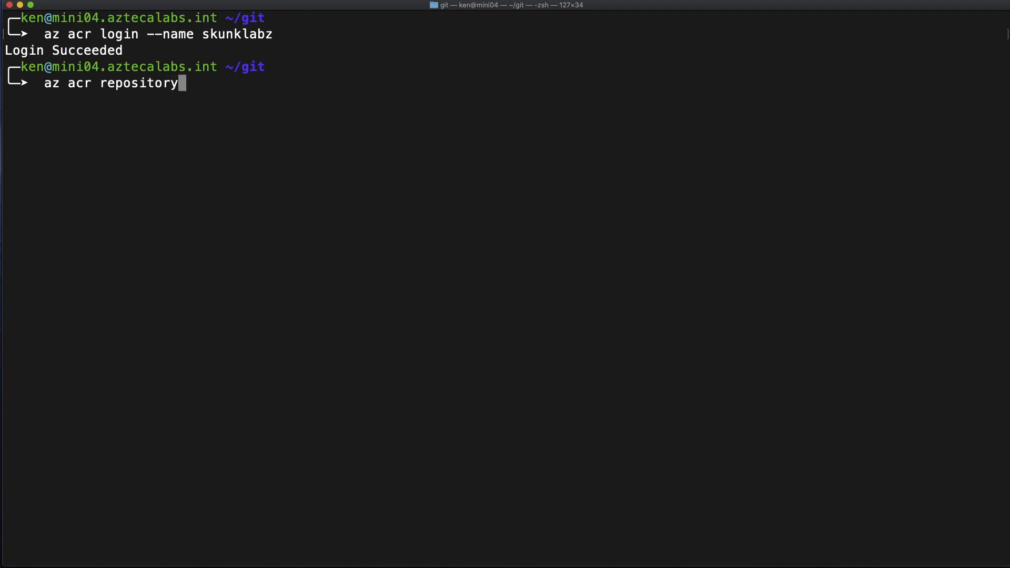
text( list --name skunk)
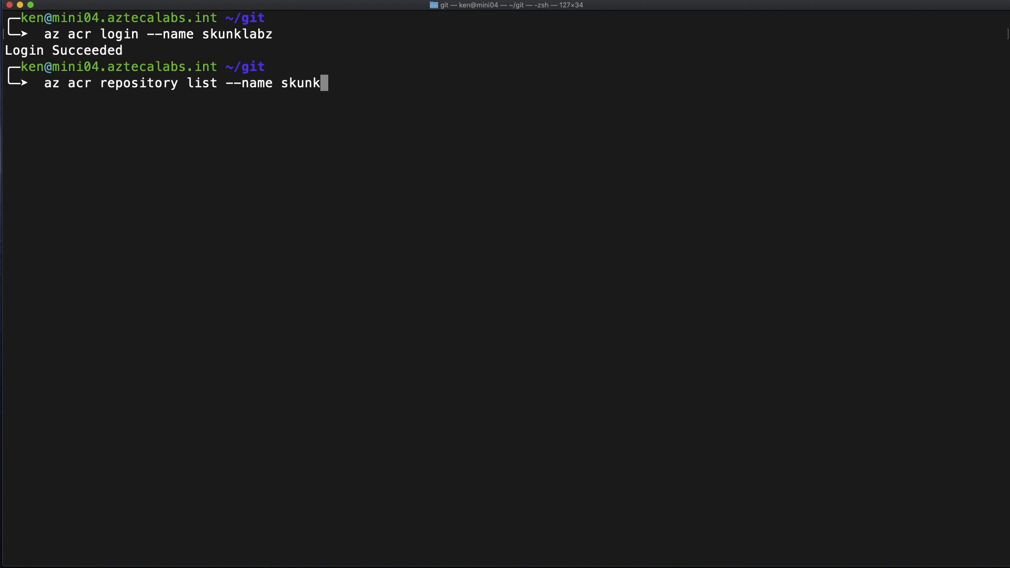
text(labz --output table)
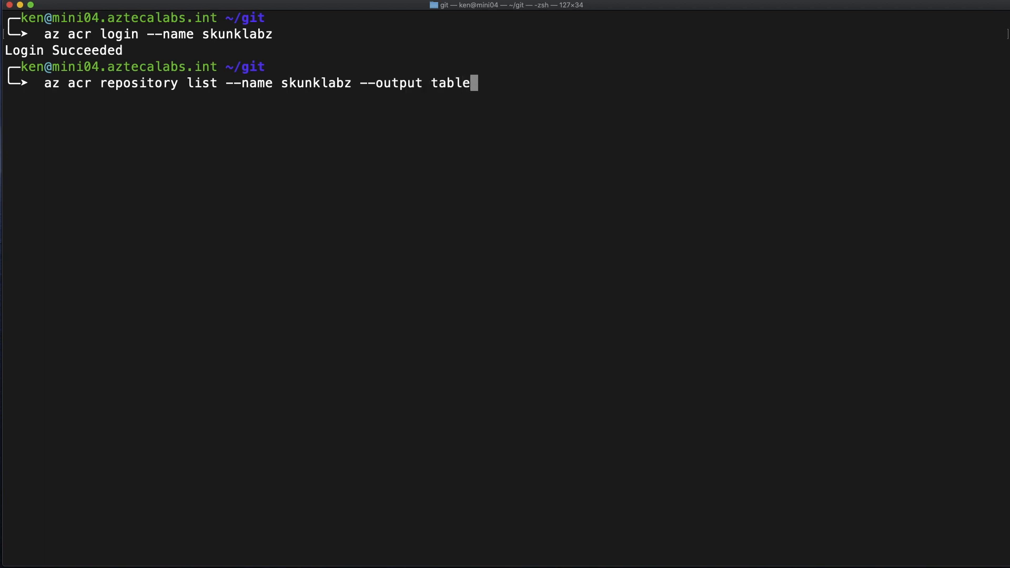
key(Return)
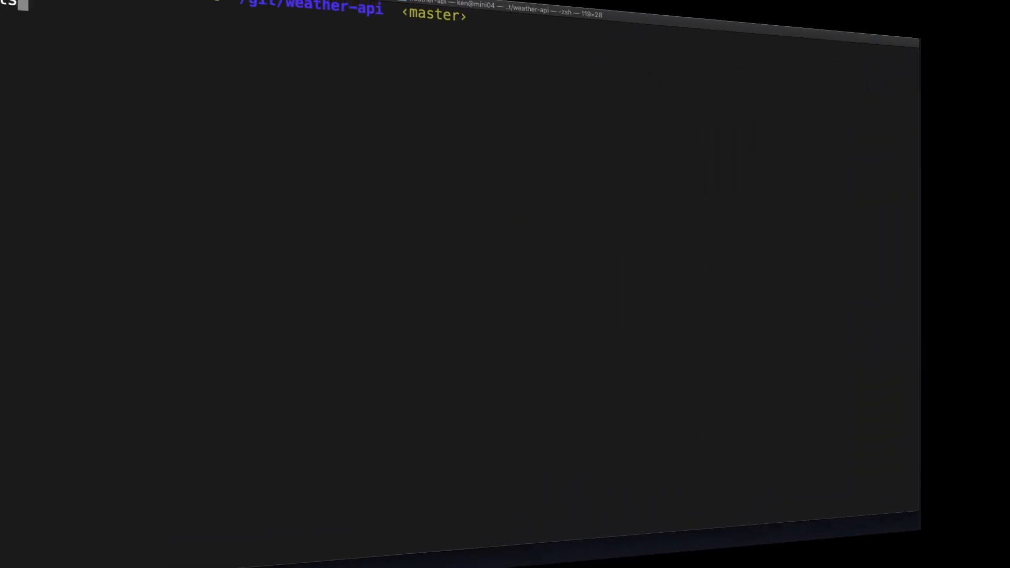
List the files in the weather-api project folder and open a new file named Dockerfile in vi.
key(Return)
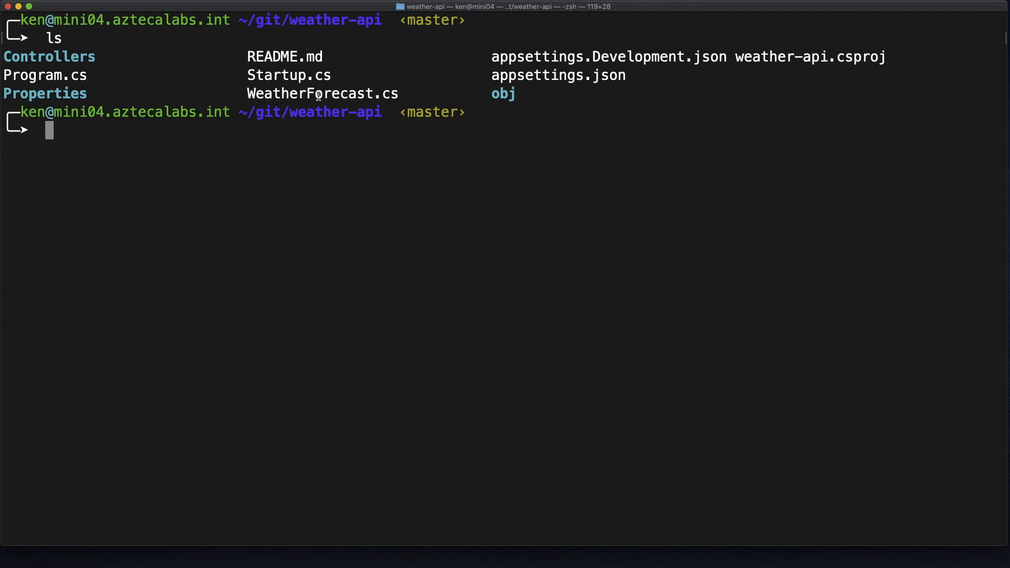
text(vi Dockerfile)
key(Return)
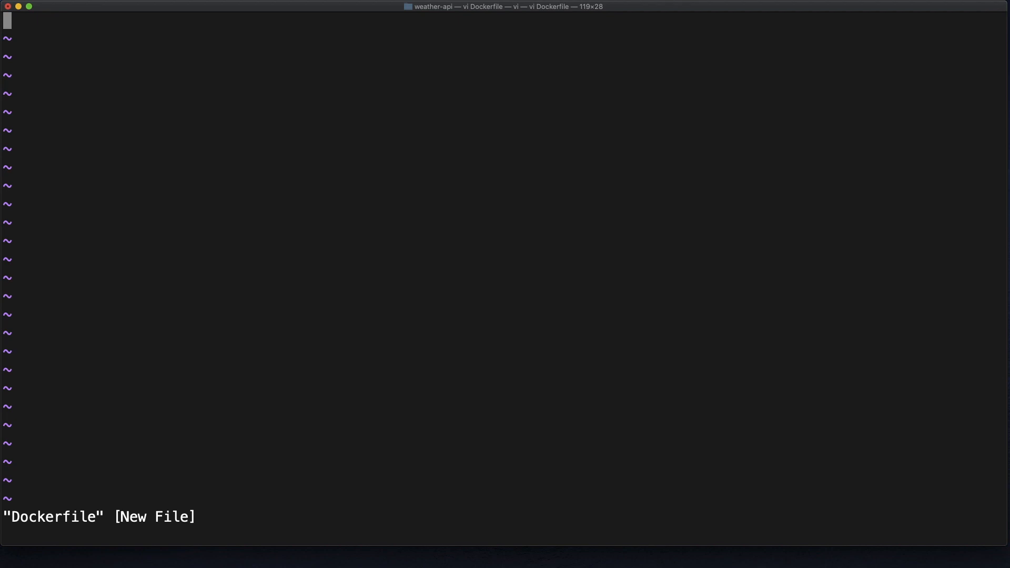
Begin the Dockerfile with the base image line FROM mcr.microsoft.com/dotnet/core/sdk AS build.
key(i)
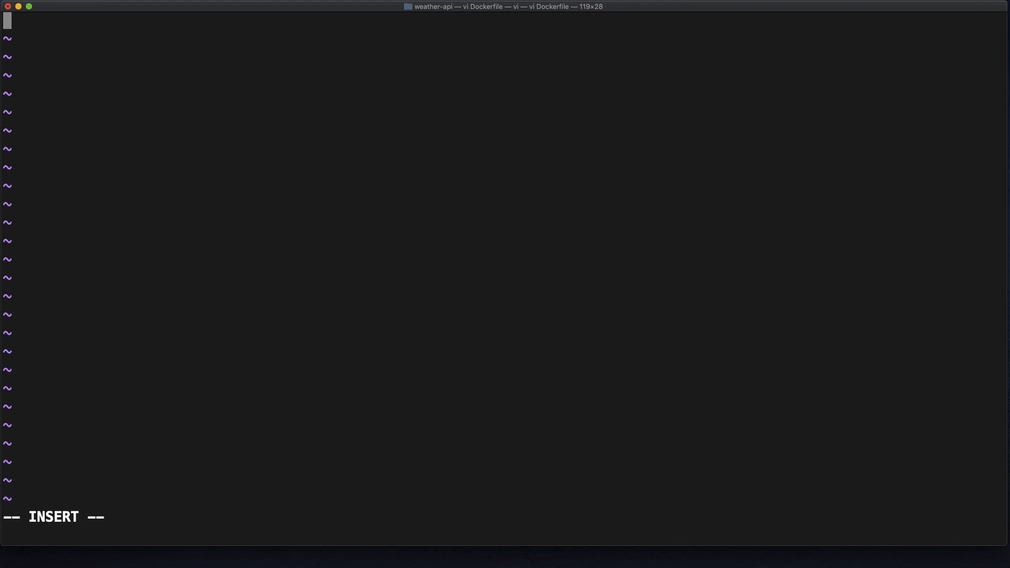
text(FROM )
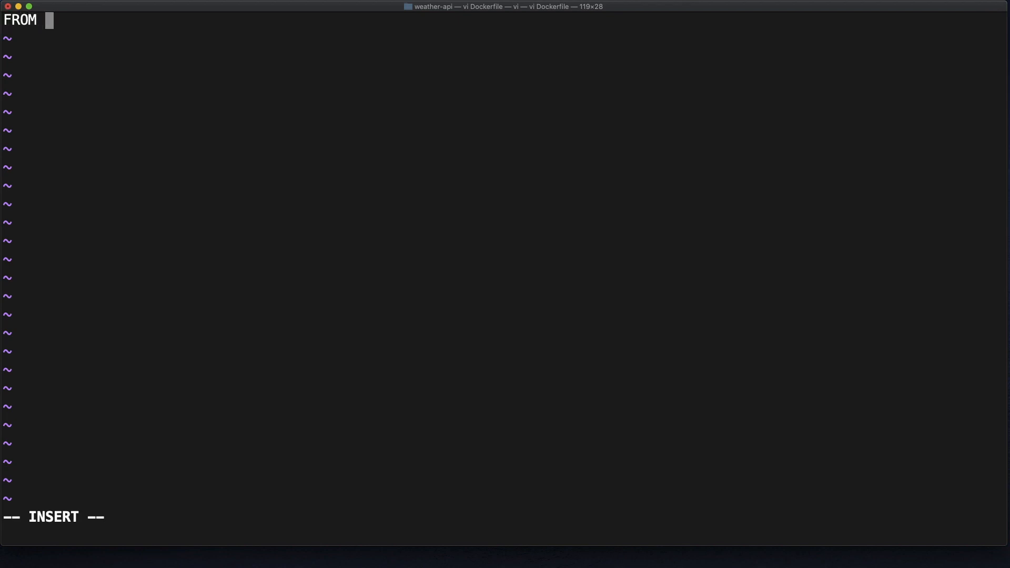
text(mcr.microsoft.c)
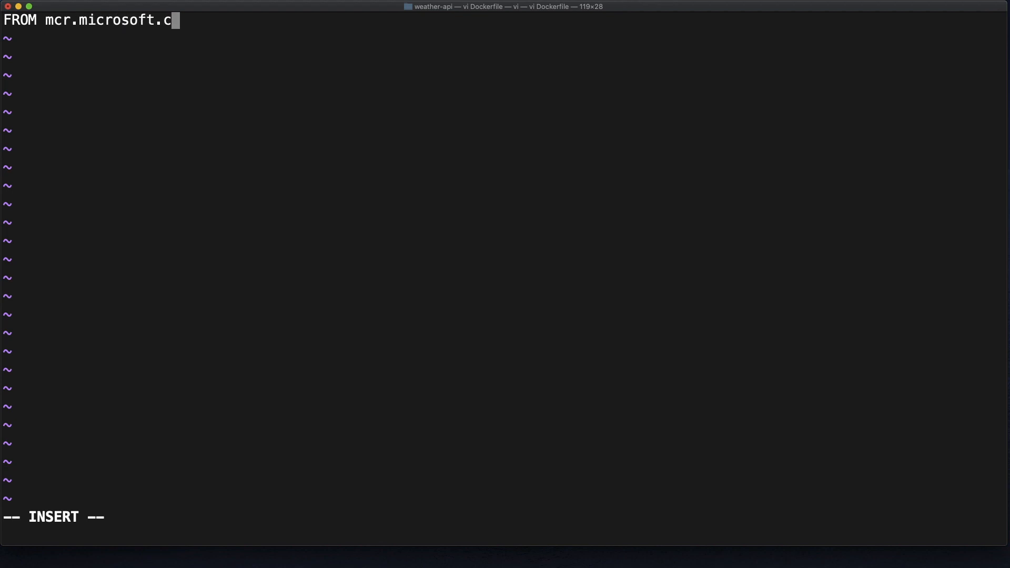
text(om/dotnet/core/sdk)
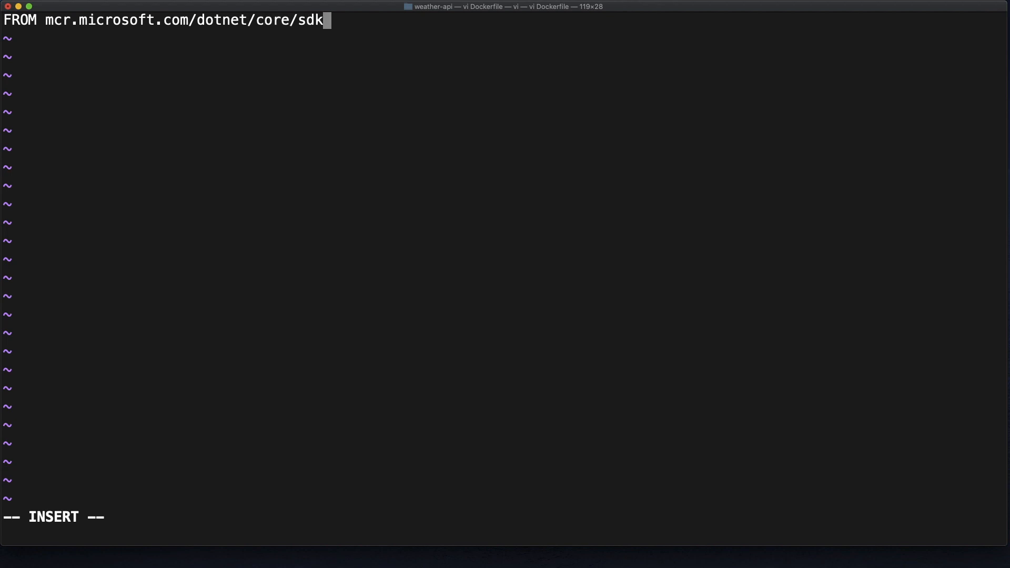
text( AS build)
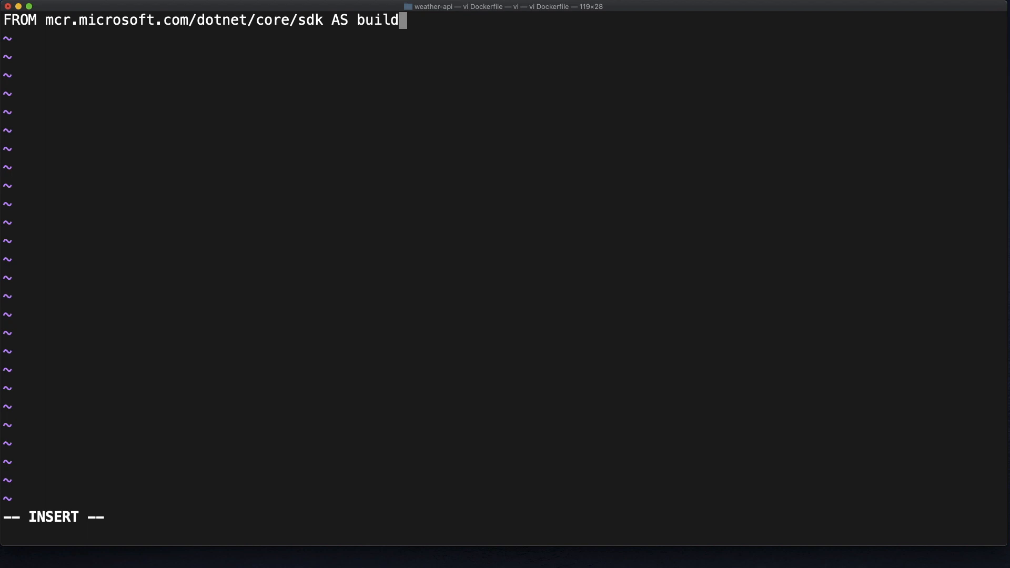
Add WORKDIR /build and COPY . . to the Dockerfile's build stage.
key(Return)
text(WORKDIR /build)
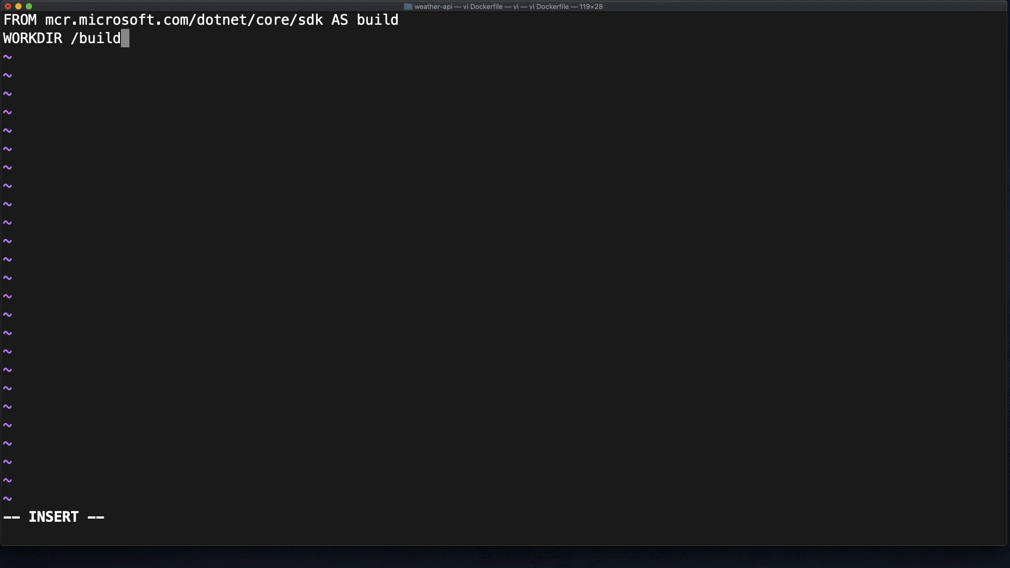
key(Return)
text(COPY)
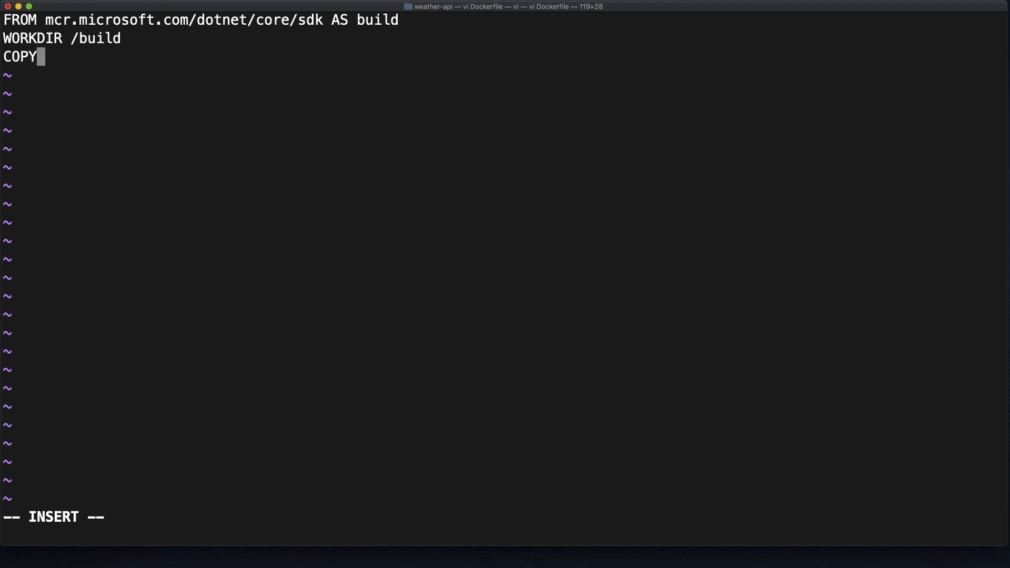
text( . .)
Add the build instruction RUN dotnet build --configuration Release below the COPY line.
key(Return)
text(RUN )
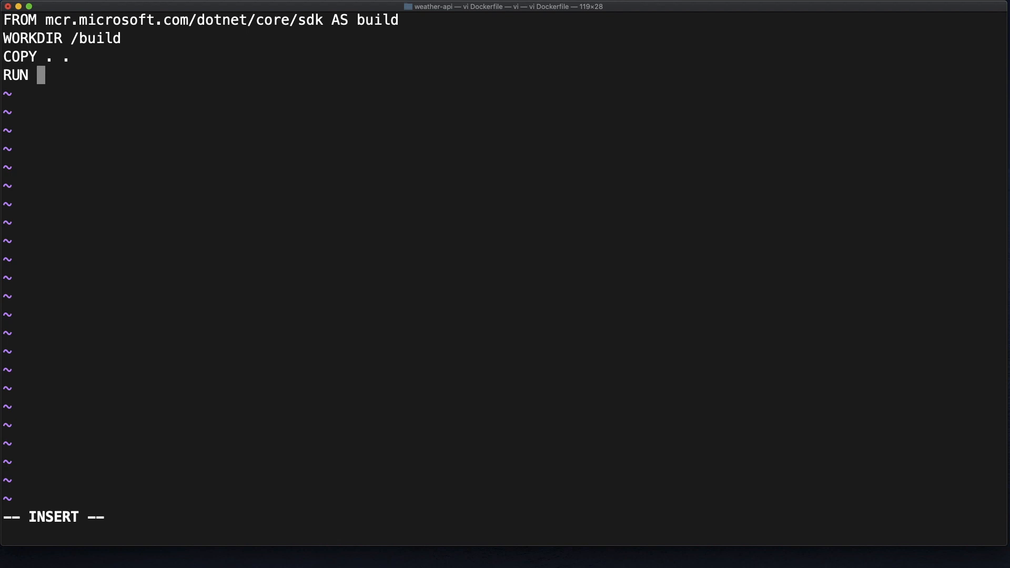
text(dotbet)
key(BackSpace)
key(BackSpace)
key(BackSpace)
key(BackSpace)
text(net )
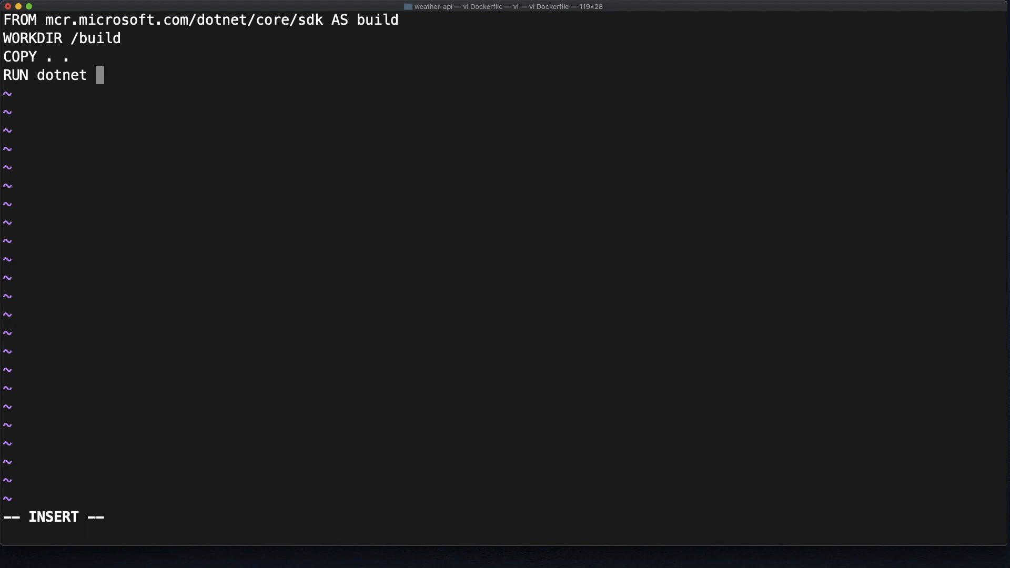
text(build --)
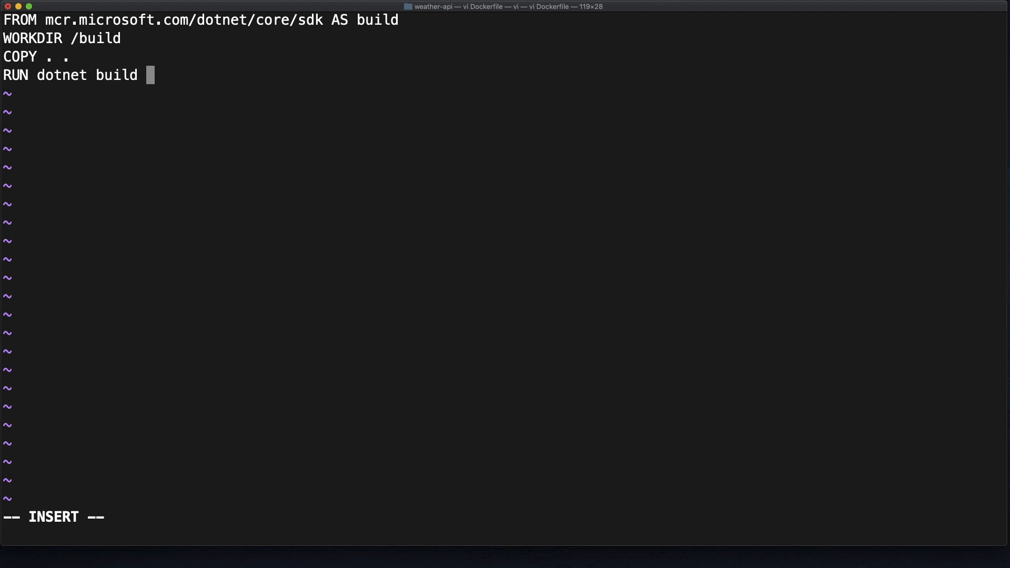
key(BackSpace)
key(BackSpace)
key(BackSpace)
key(BackSpace)
text(d --configu)
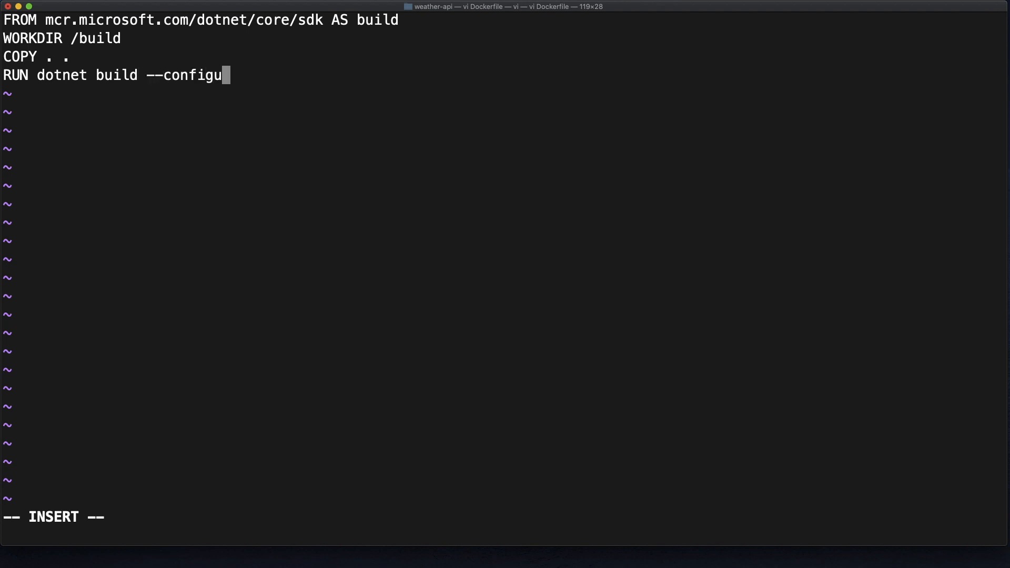
text(ration Release)
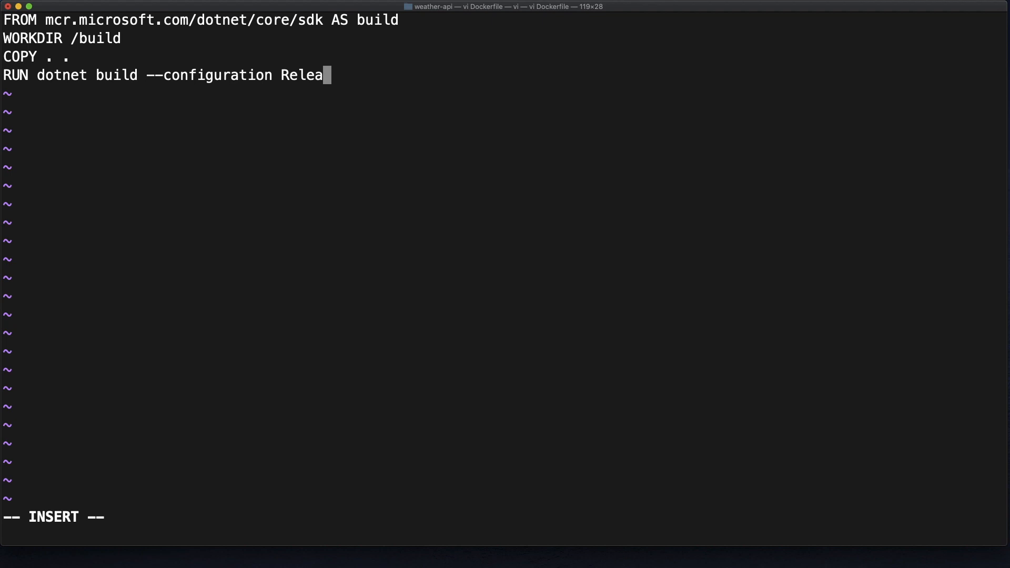
Leave a blank line and start the second stage with FROM mcr.microsoft.com/dotnet/core/aspnet:3.1-alpine.
key(Return)
key(Return)
text(FROM)
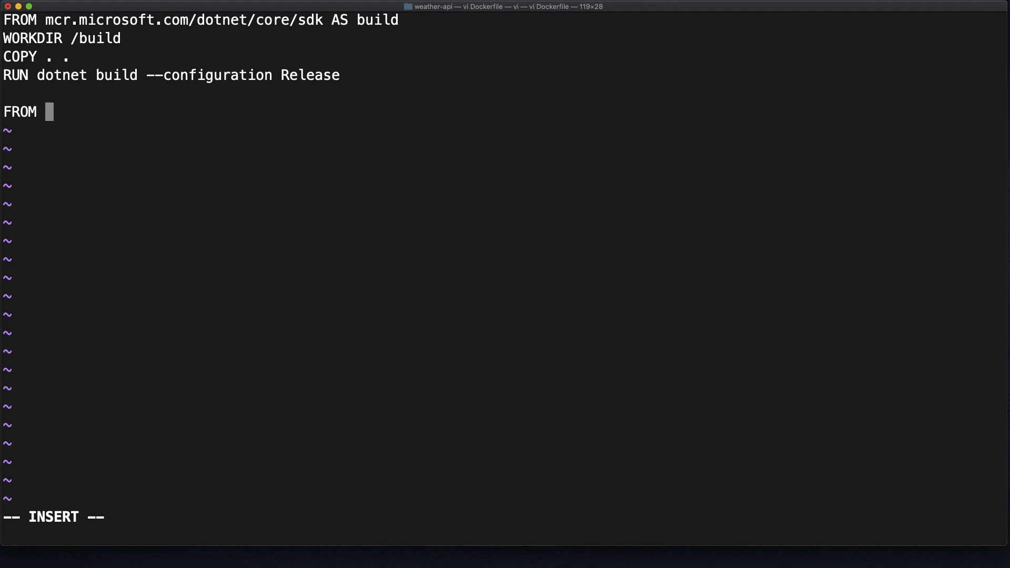
text( mcr.mi)
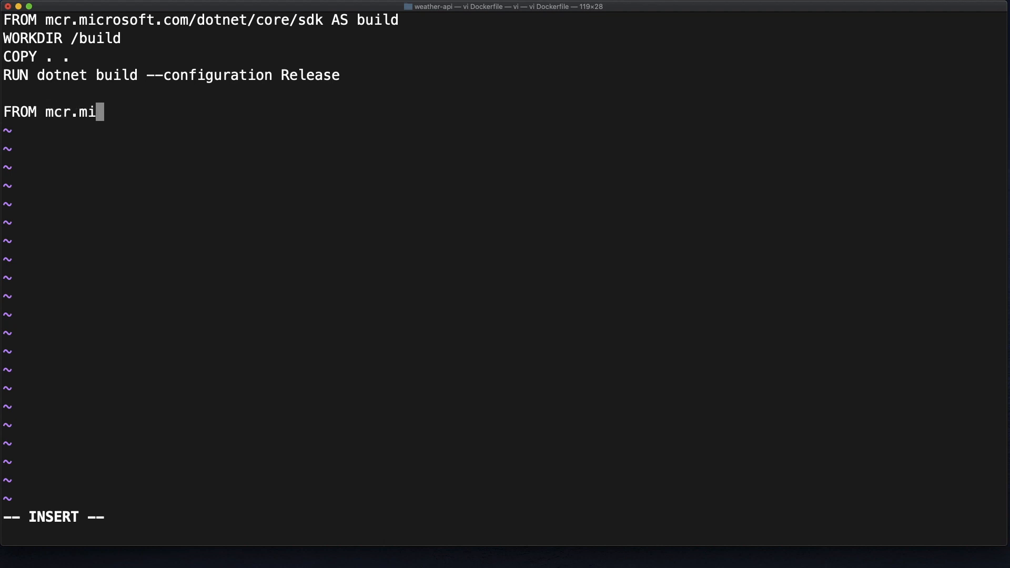
text(crosoft/)
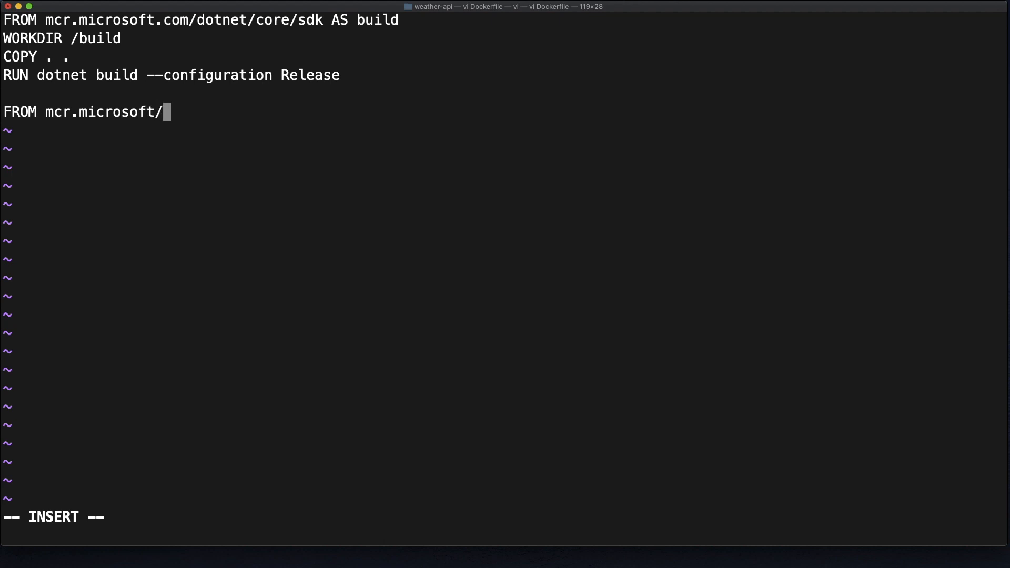
key(BackSpace)
text(.com/)
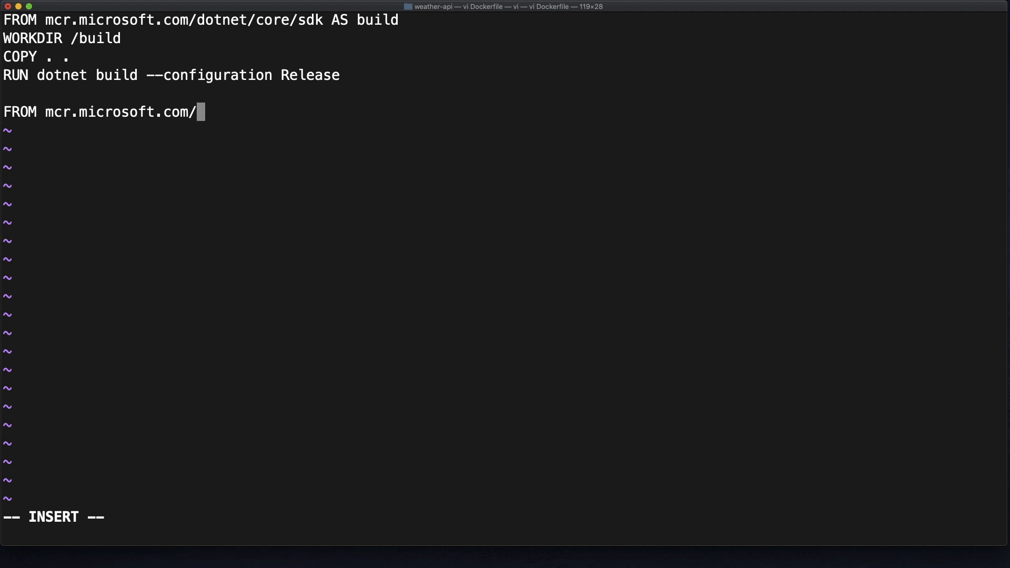
text(dotnet)
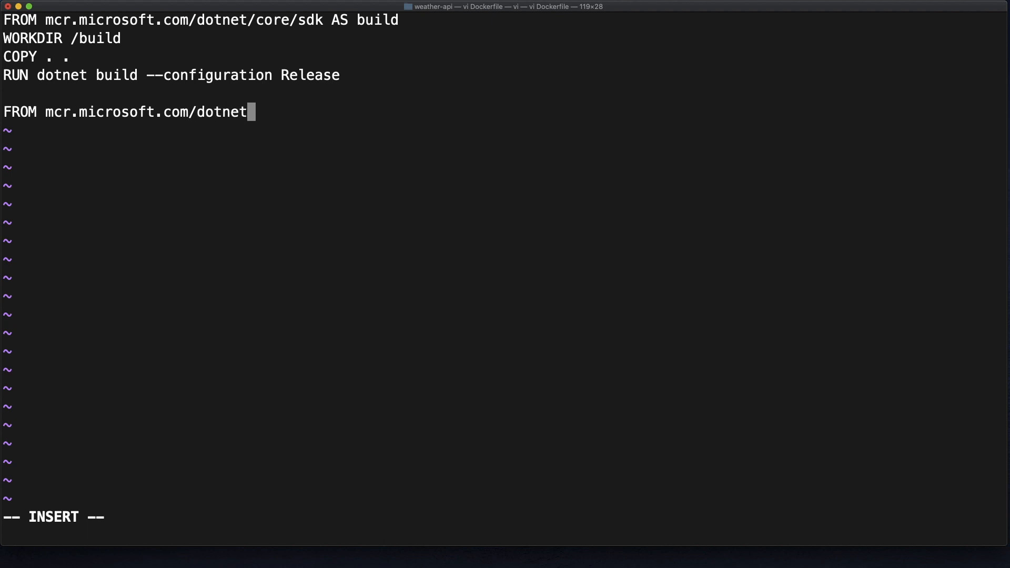
text(/core/)
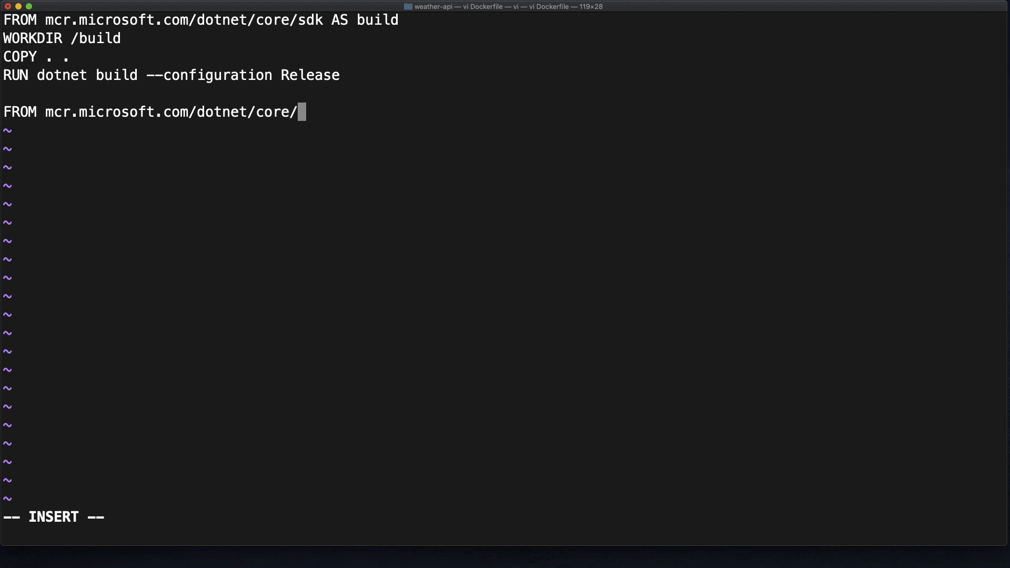
text(aspnet:)
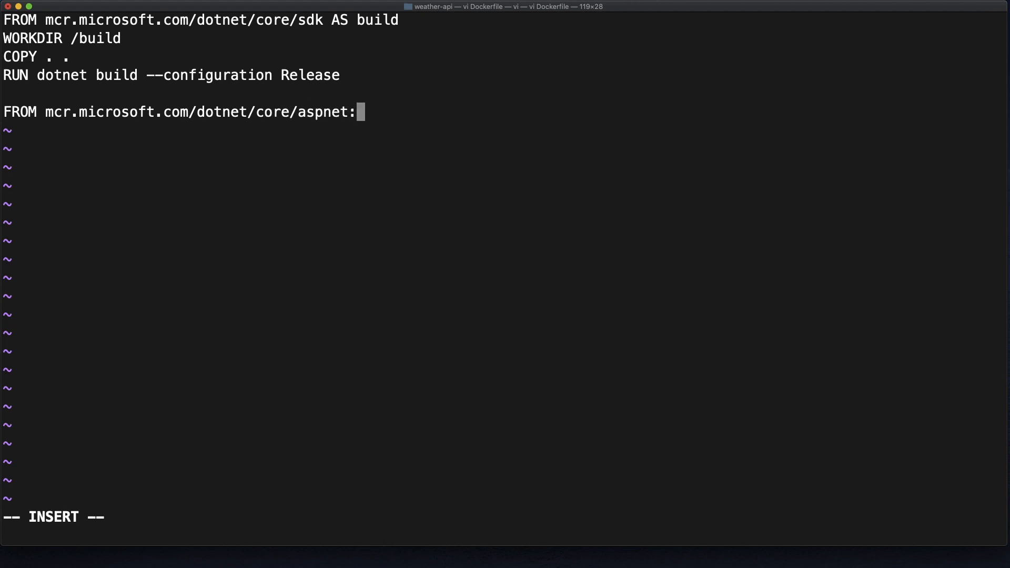
text(3.1-alpine)
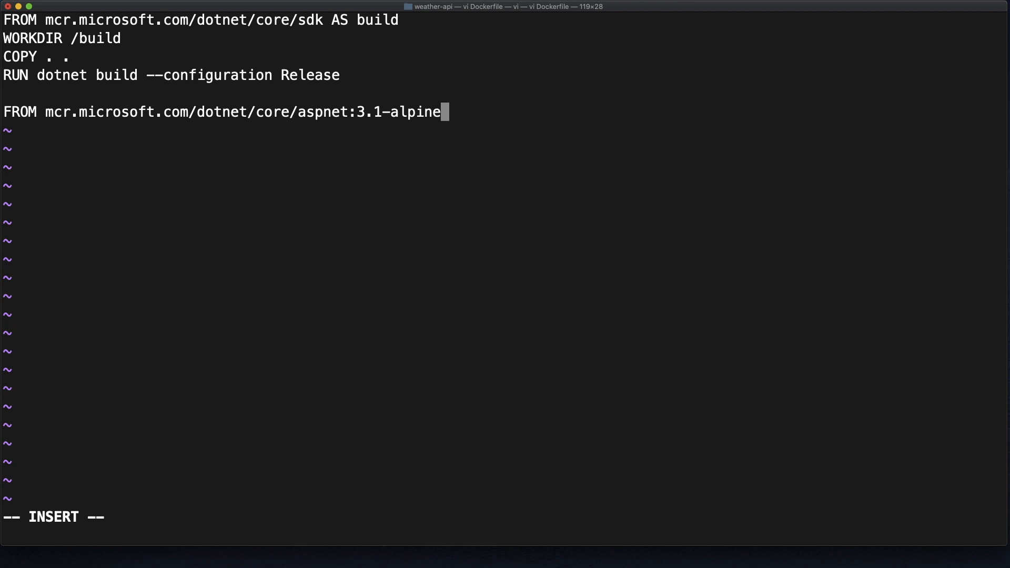
Add WORKDIR /app and COPY --from=build /build/bin/Release/netcoreapp3.1/ . to the second stage.
key(Return)
text(WORKDIR /app)
key(Return)
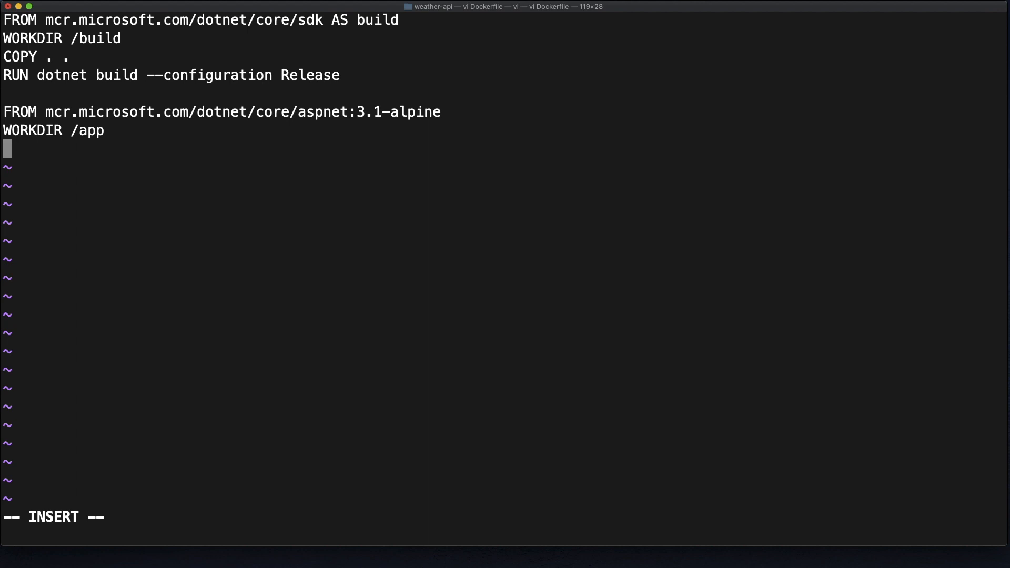
text(COPY --from:)
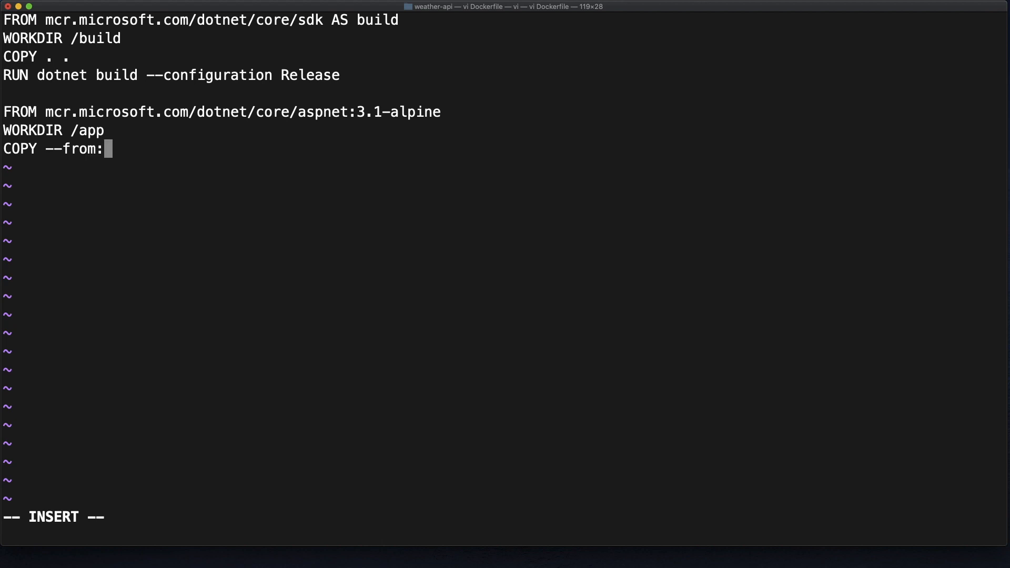
key(BackSpace)
text(=build)
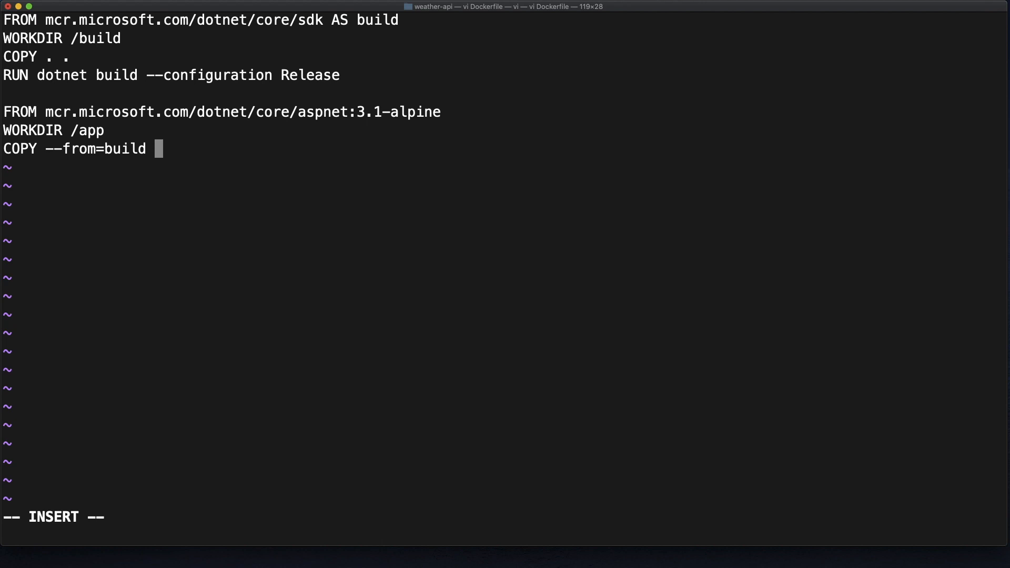
text(/build/)
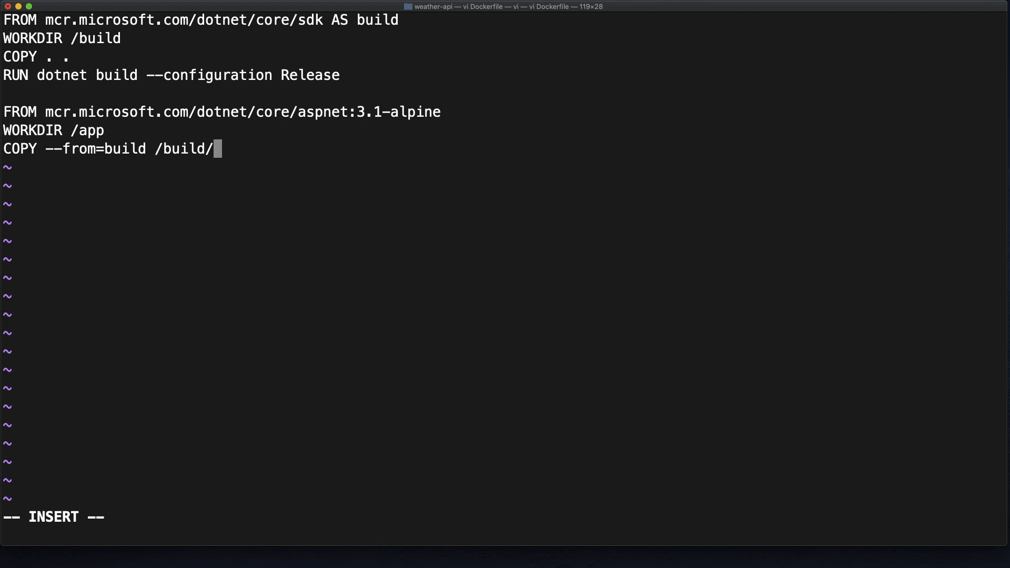
text(bin/Release/)
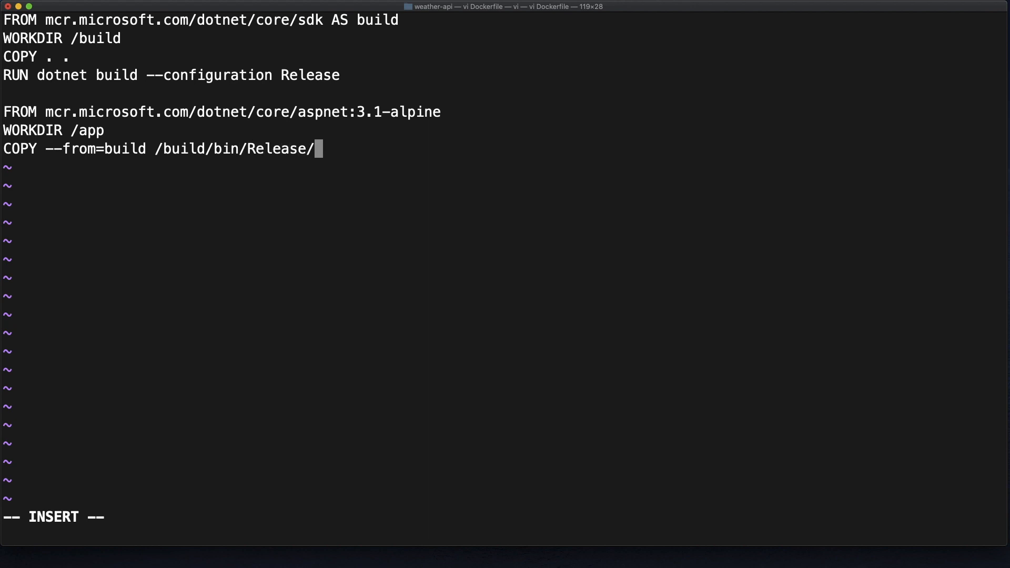
text(netcorea)
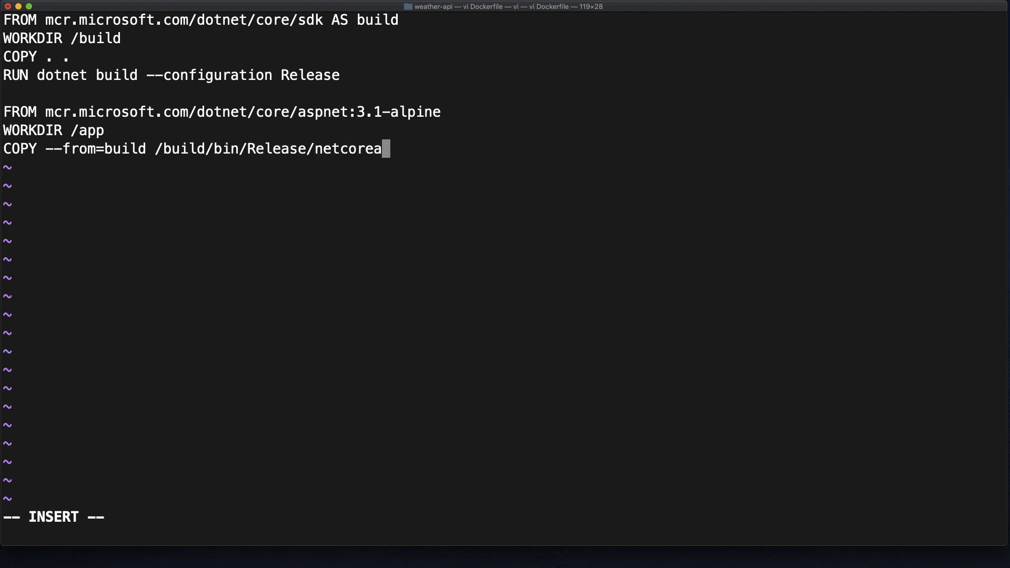
text(pp3.1/ .)
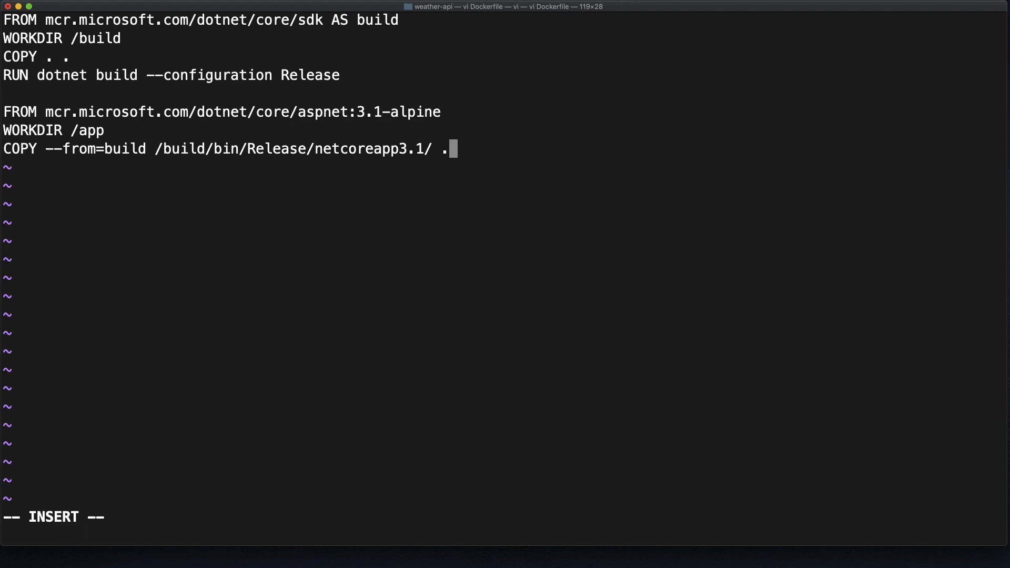
Add the start command CMD ["dotnet","weather-api.dll"] and the port line EXPOSE 80 at the end of the Dockerfile.
key(Return)
text(CMD ["dotnet)
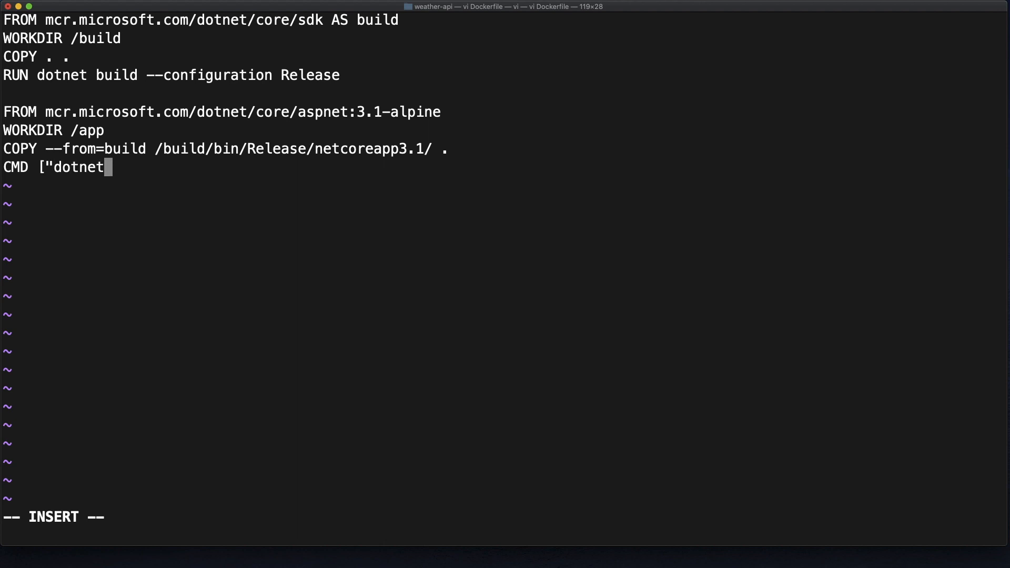
text(","weather-api.dll"])
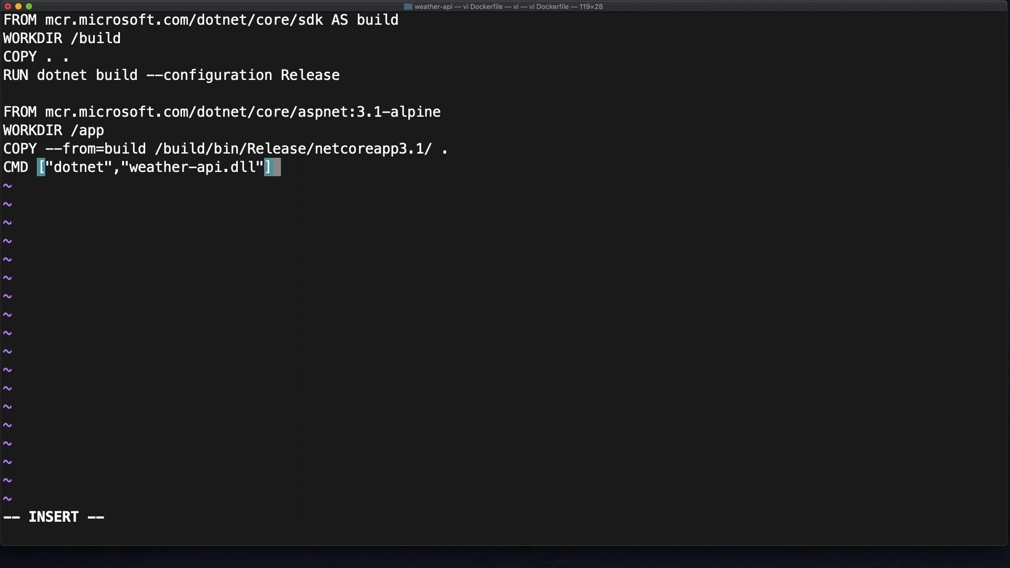
key(Return)
text(E)
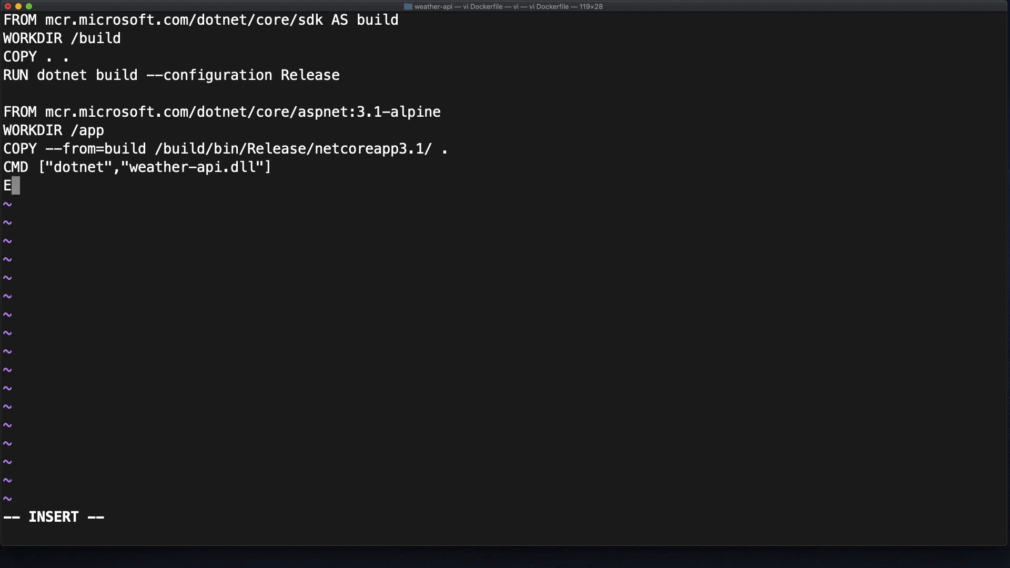
text(XPOSE 80)
Save the Dockerfile and quit vi.
key(Escape)
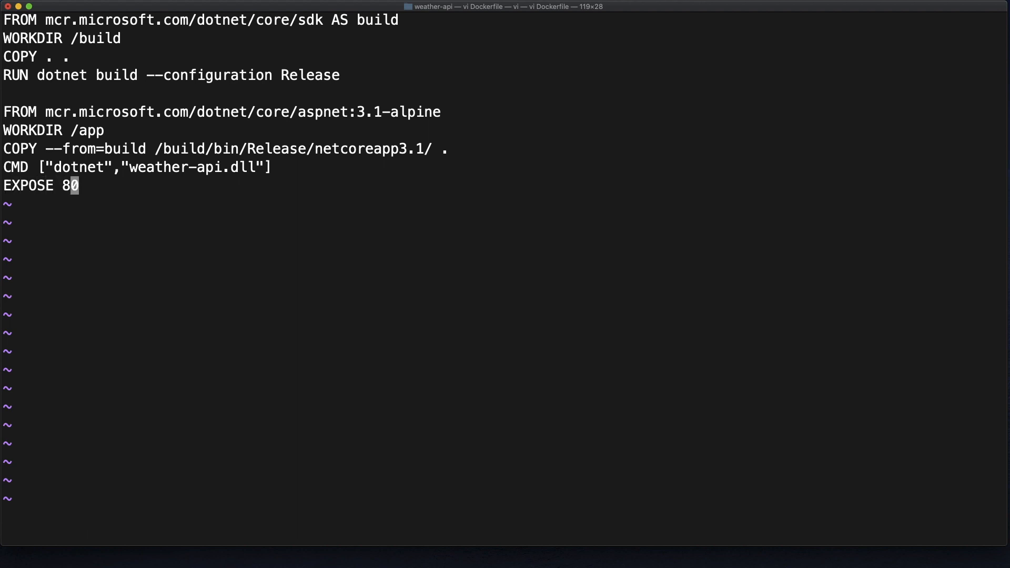
text(:wq)
key(Return)
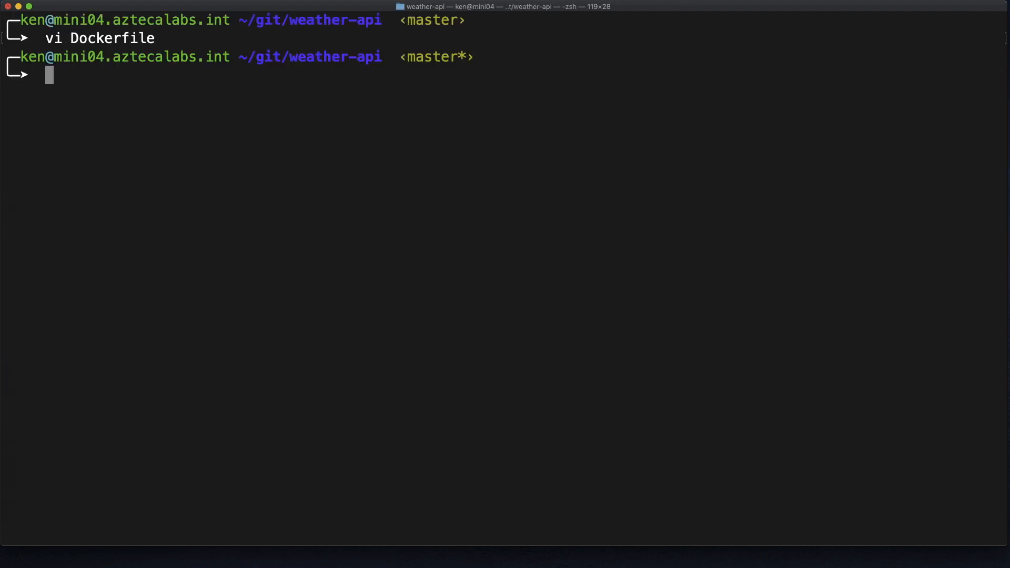
Build a Docker image tagged weather-api from the current folder with docker build.
text(docker build )
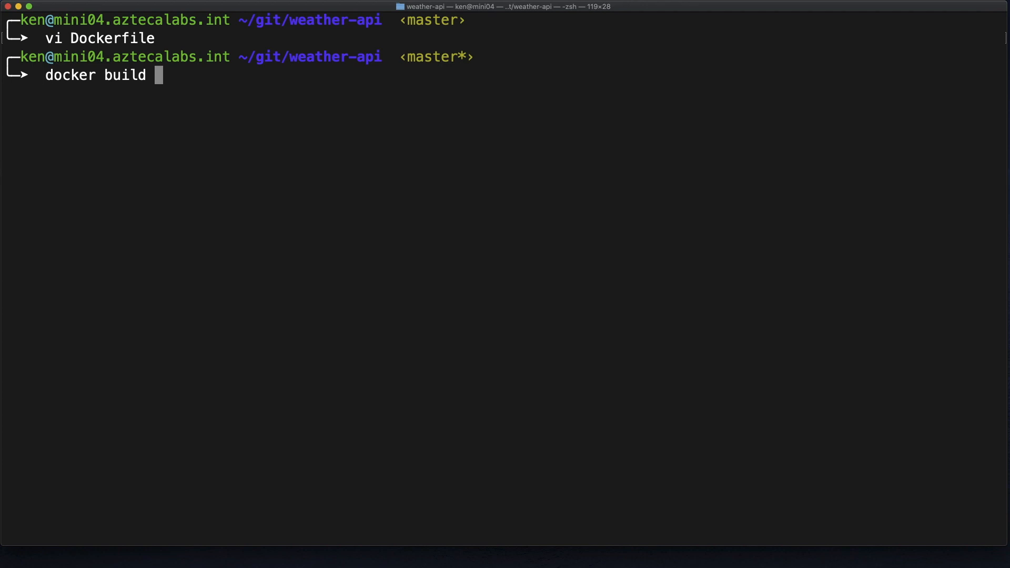
text(-t weather-api)
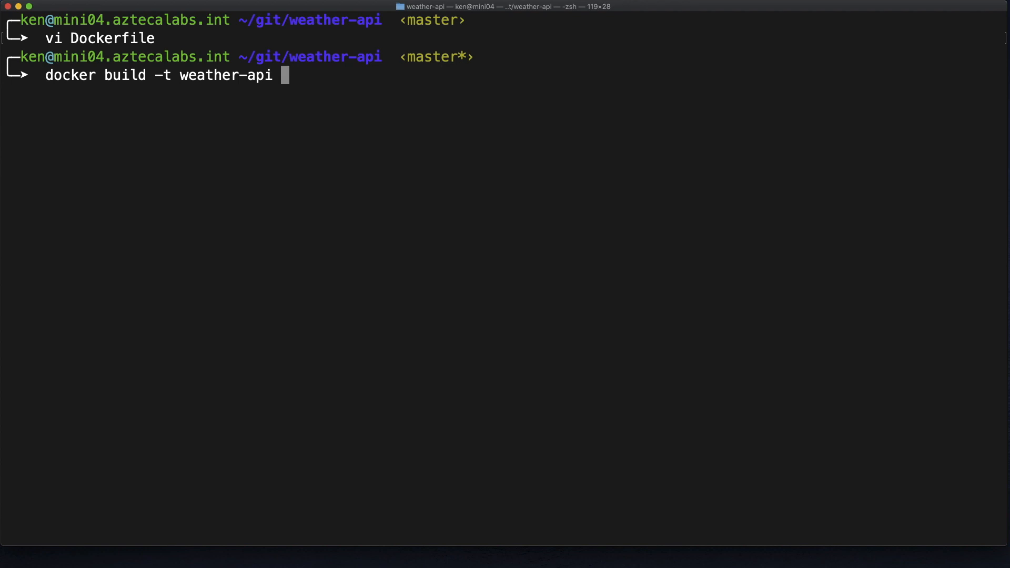
text( .)
key(Return)
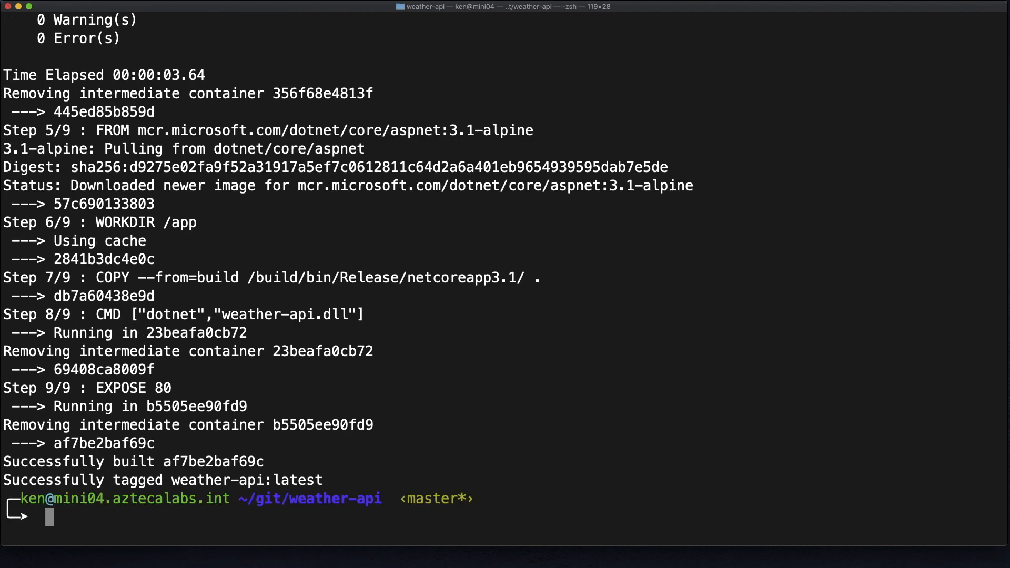
List the local Docker images and compare the sizes of the dotnet core sdk and weather-api images.
text(docker images)
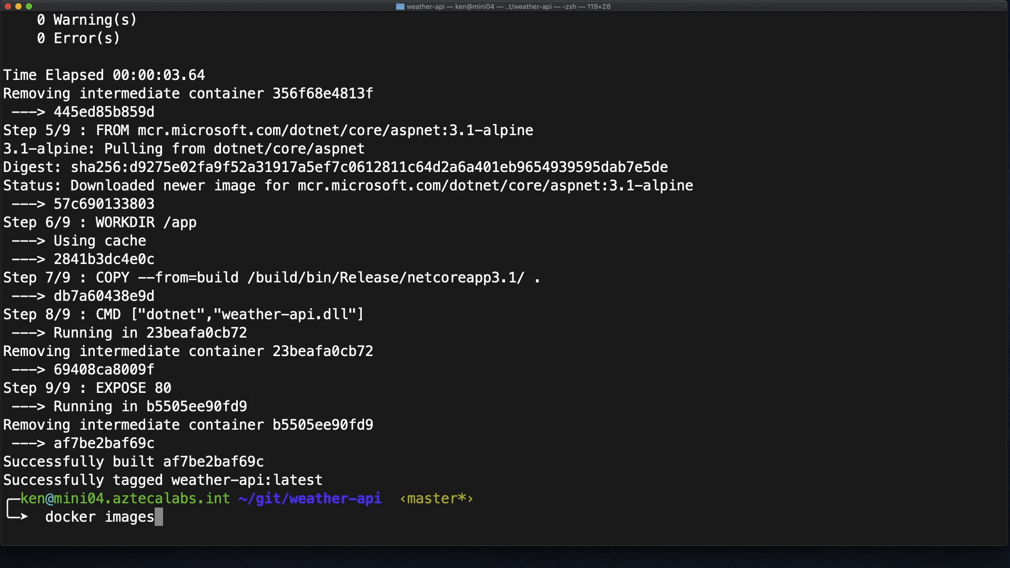
key(Return)
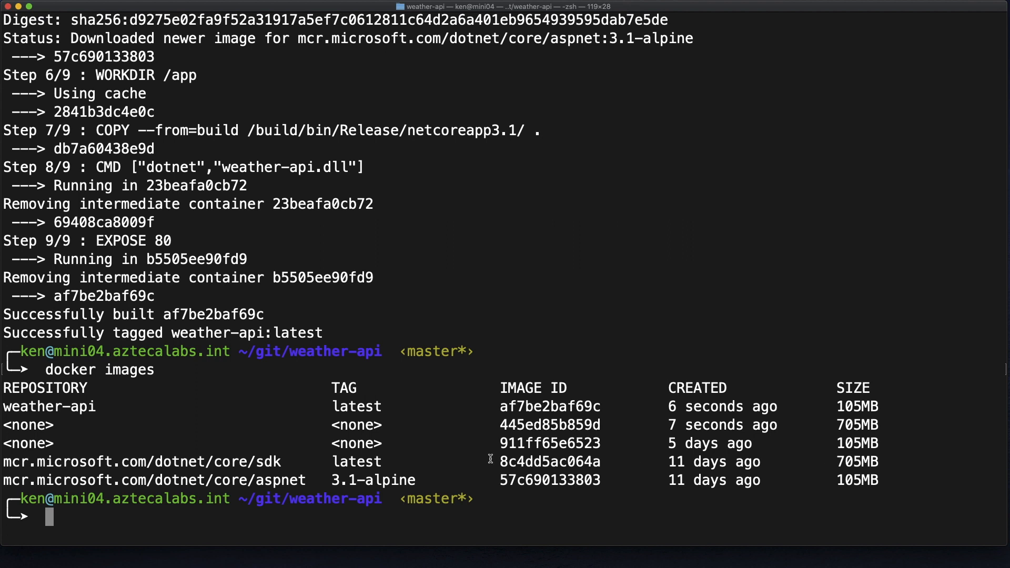
drag(836, 462, 884, 461)
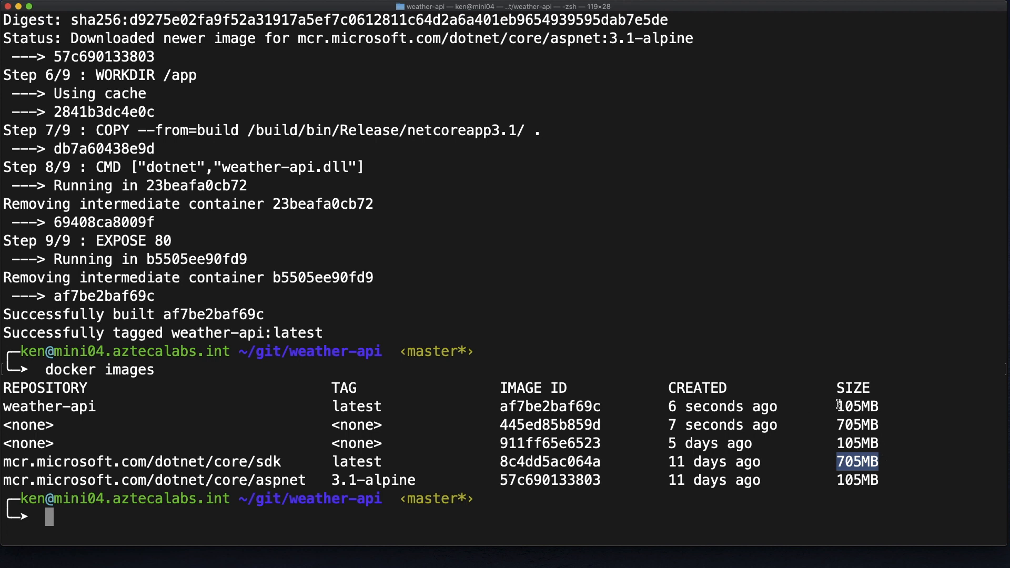
drag(837, 406, 879, 406)
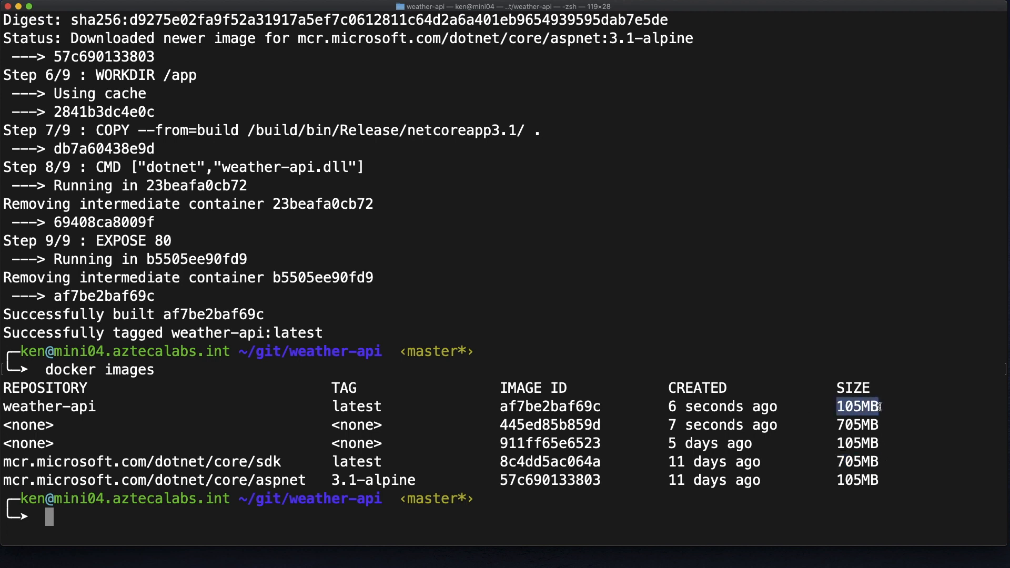
click(774, 263)
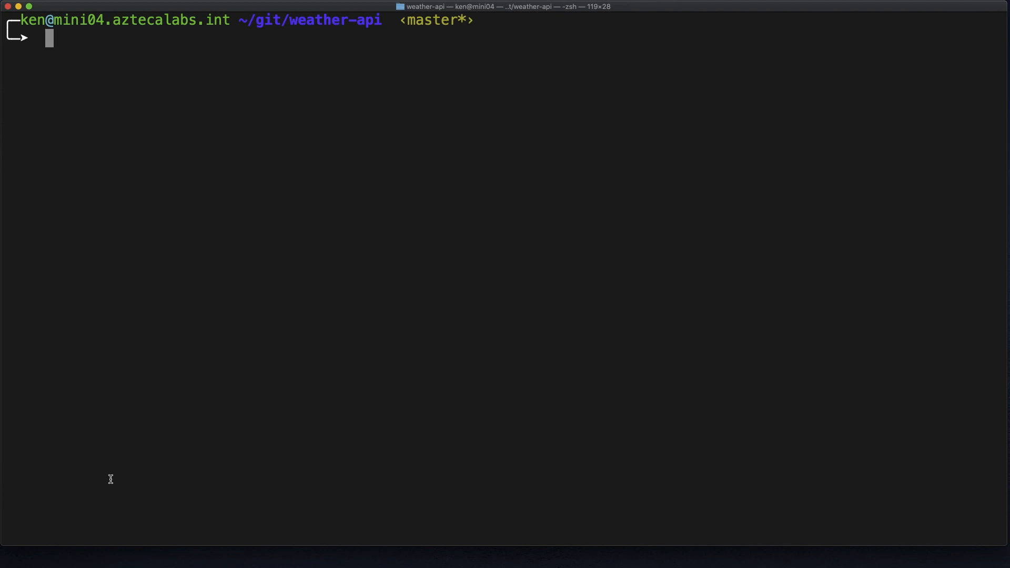
Run the weather-api image as a detached container with host port 80 mapped to container port 80.
text(docer)
key(BackSpace)
key(BackSpace)
text(er)
key(BackSpace)
key(BackSpace)
text(ker )
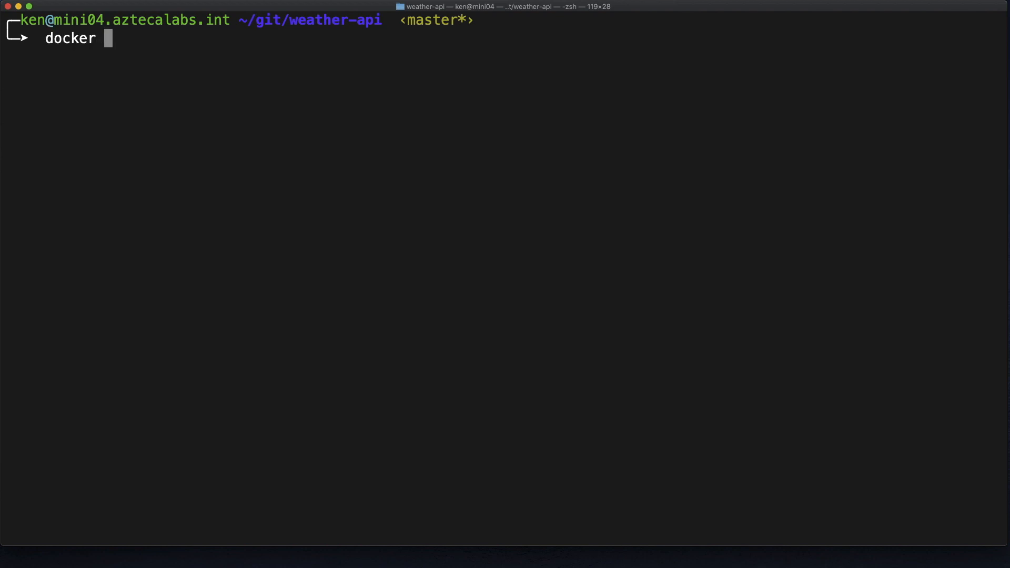
text(run -d )
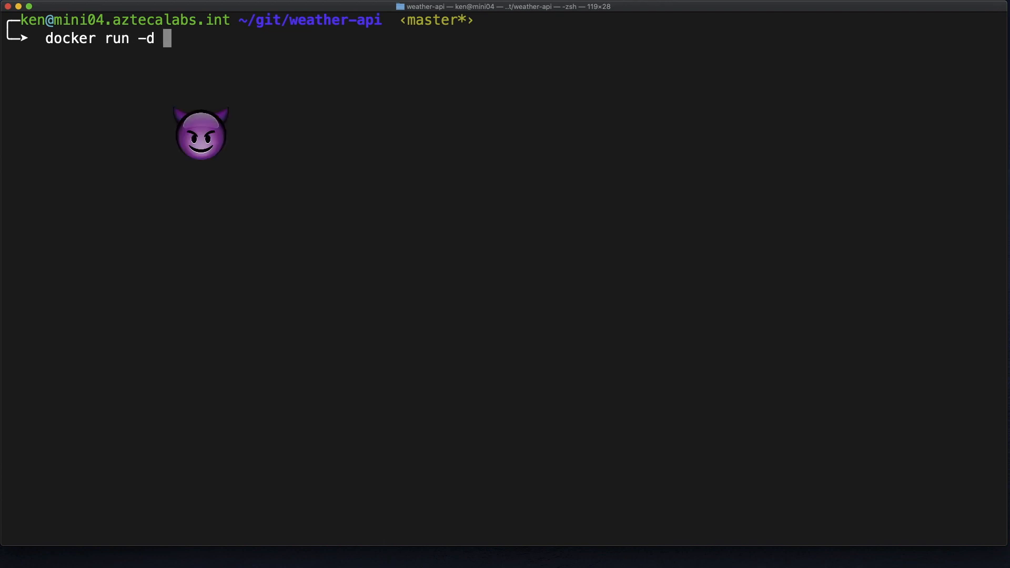
text(-p 80:)
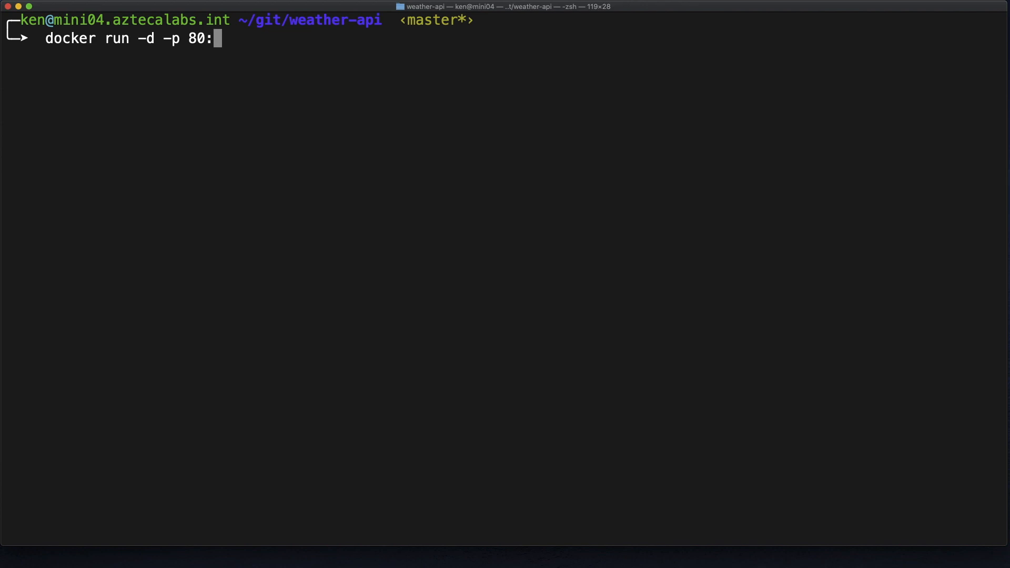
text(80 weather-api)
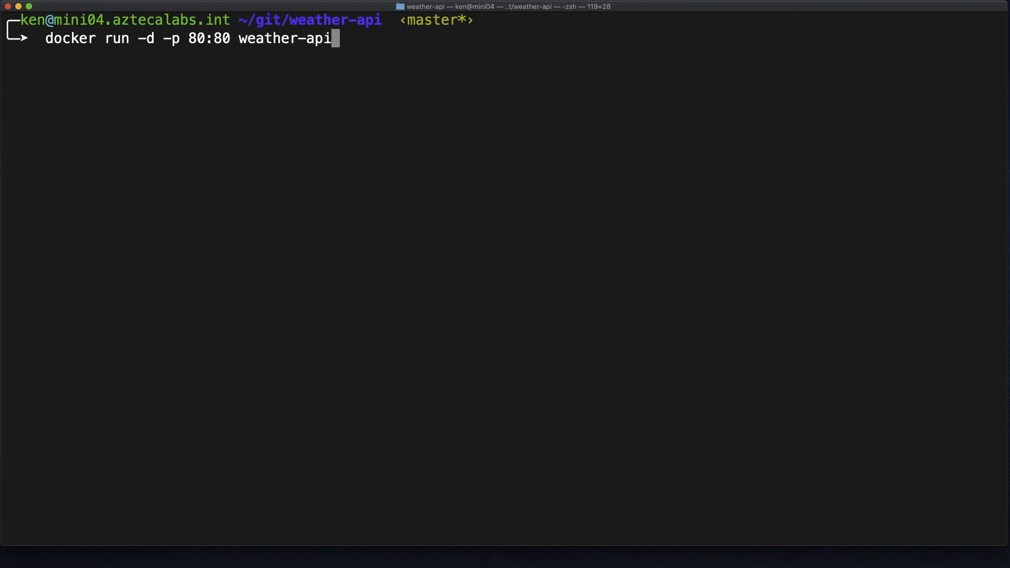
key(Return)
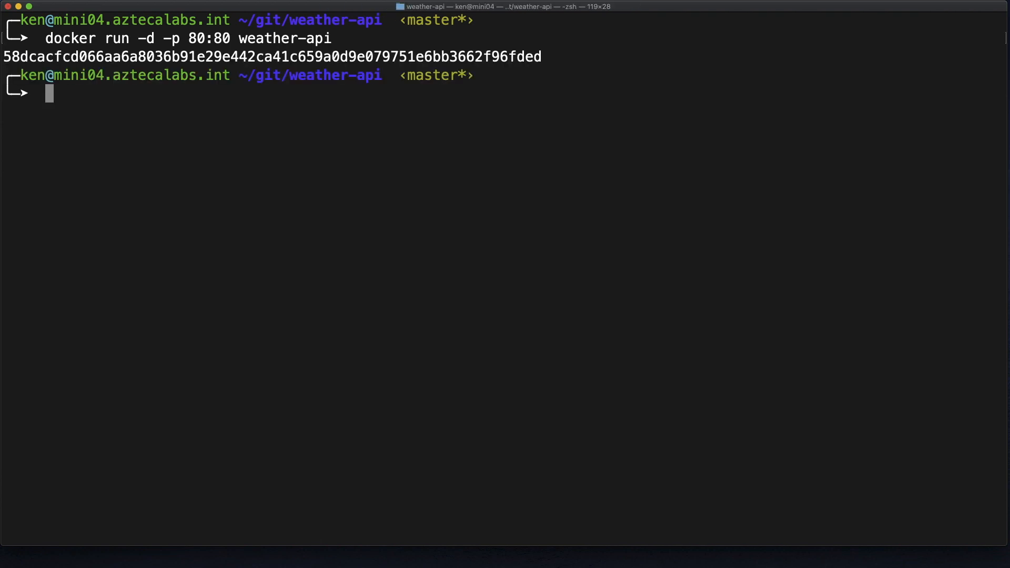
List the running containers and test the API by requesting localhost/WeatherForecast with curl.
text(docker ps)
key(Return)
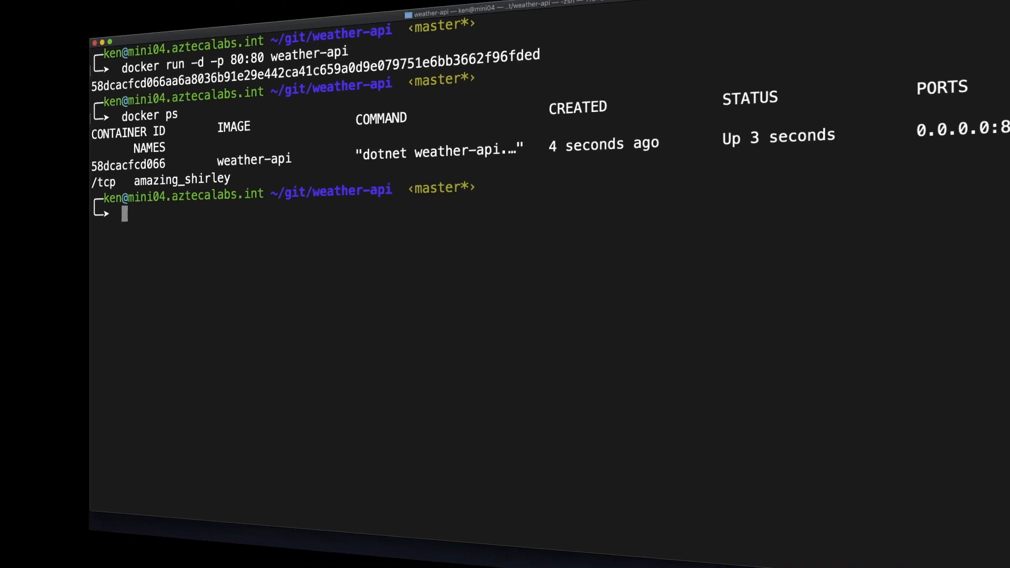
text(cur)
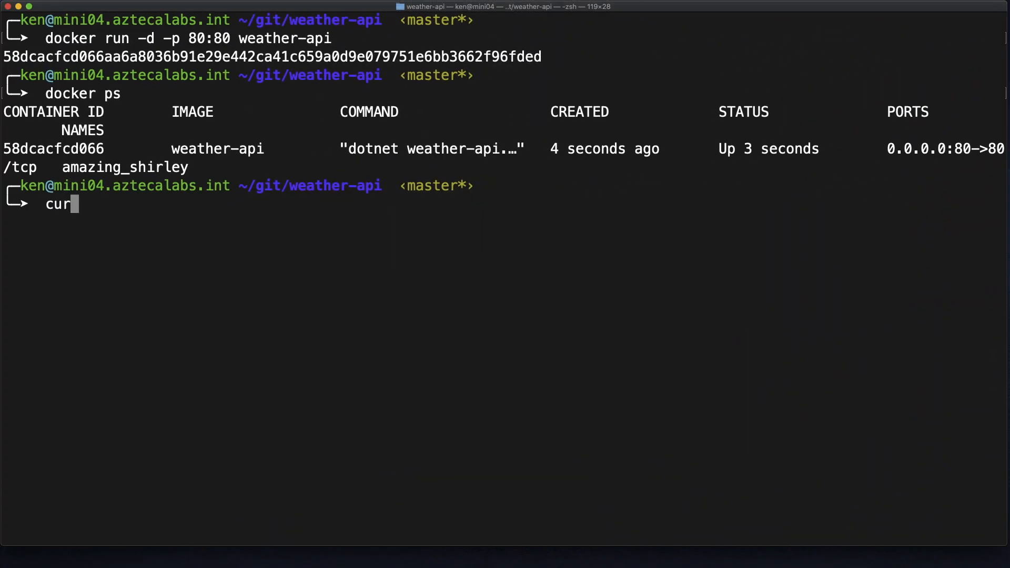
text(l local)
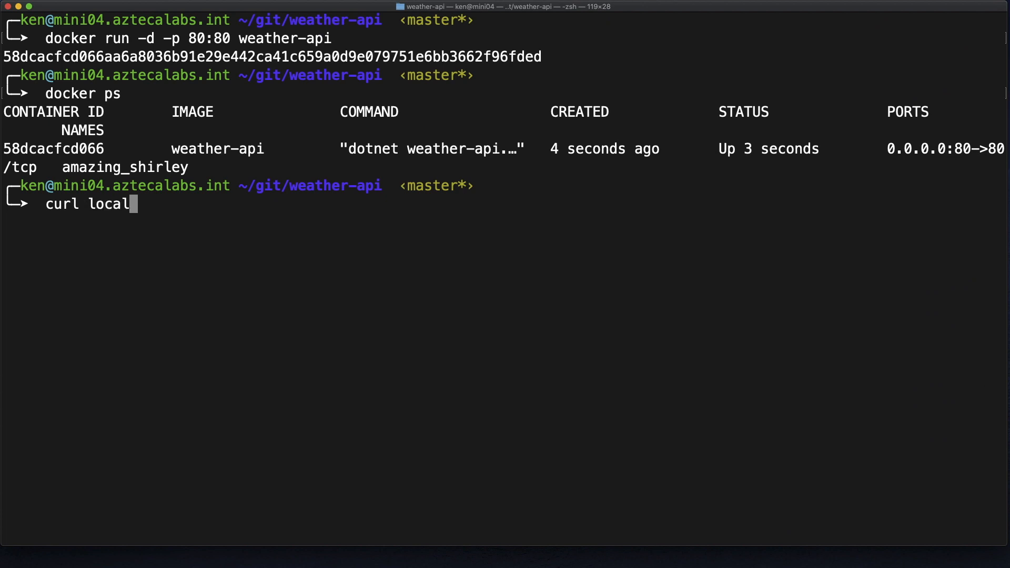
text(host/Wea)
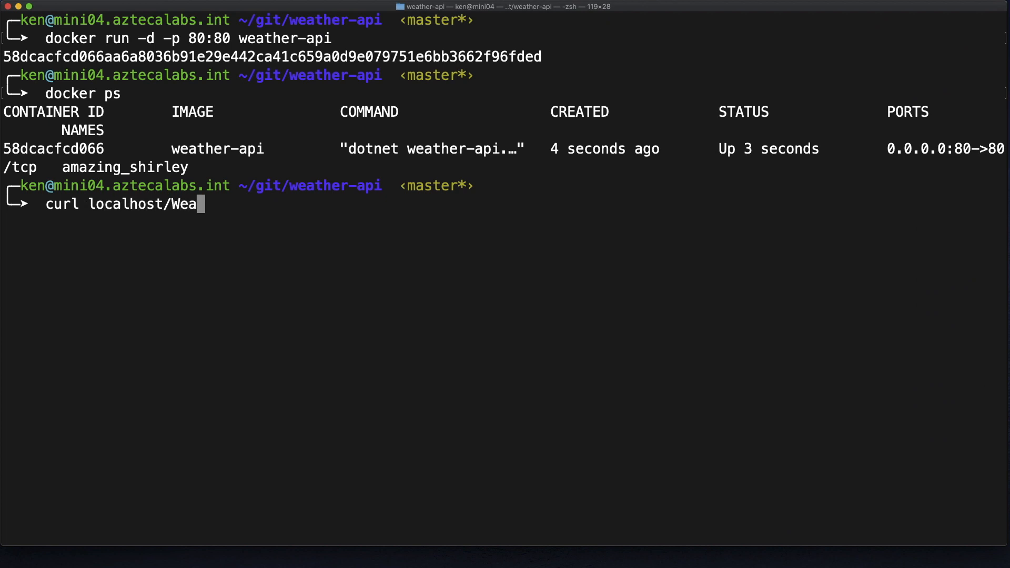
text(therForecast)
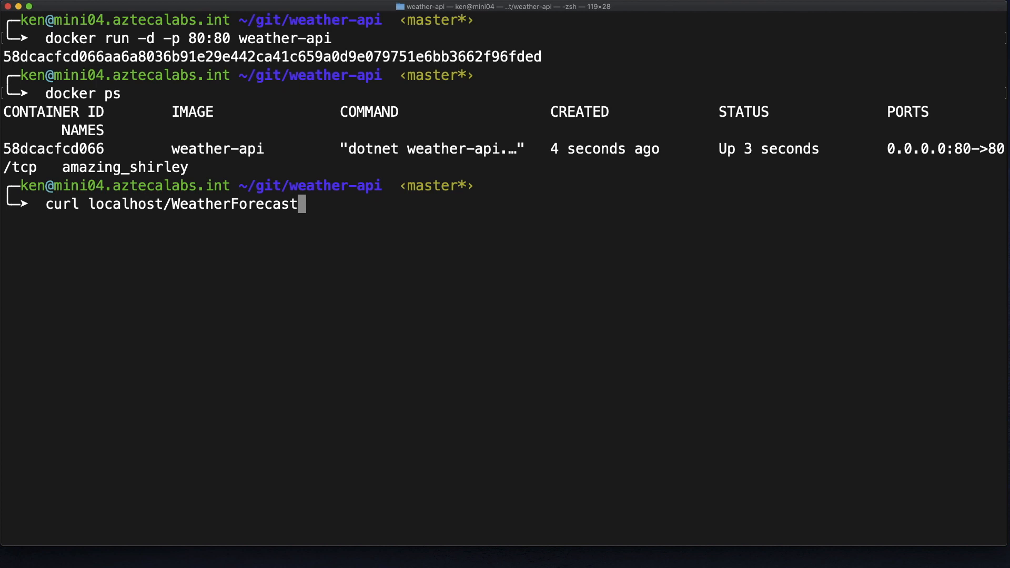
key(Return)
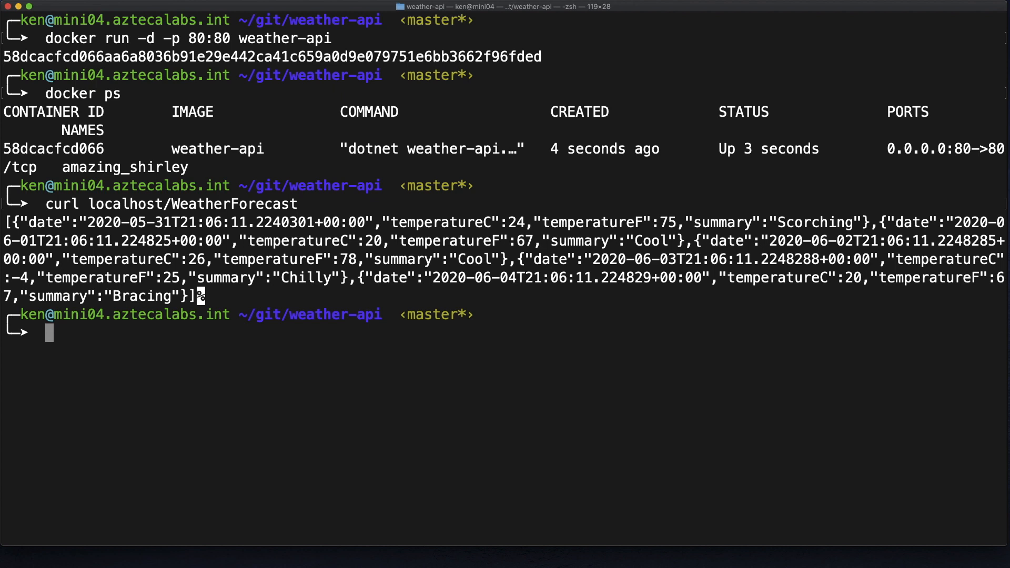
List the running containers again and stop the weather-api container with docker stop, using its container name.
text(docker ps)
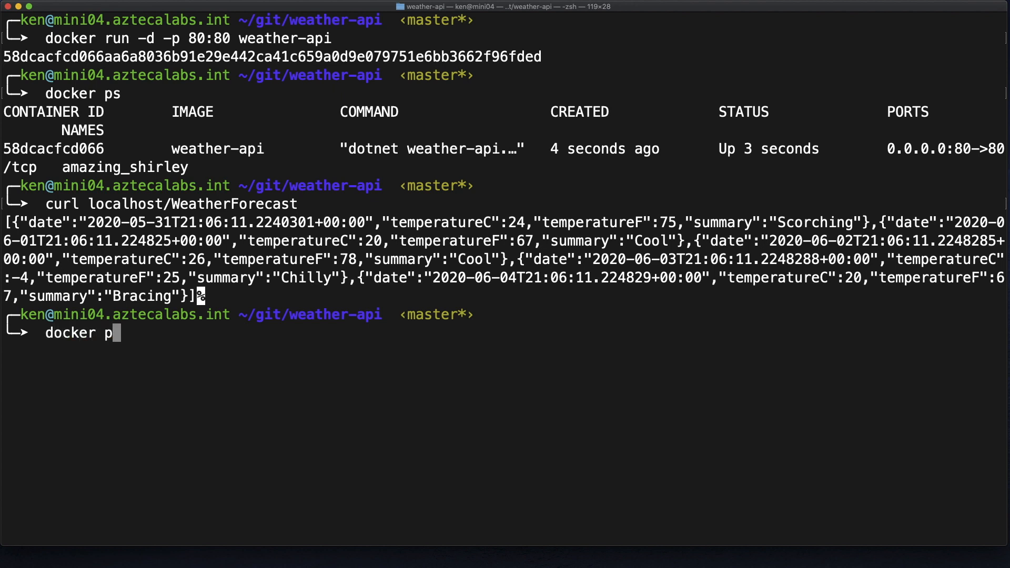
key(Return)
text(docker stop)
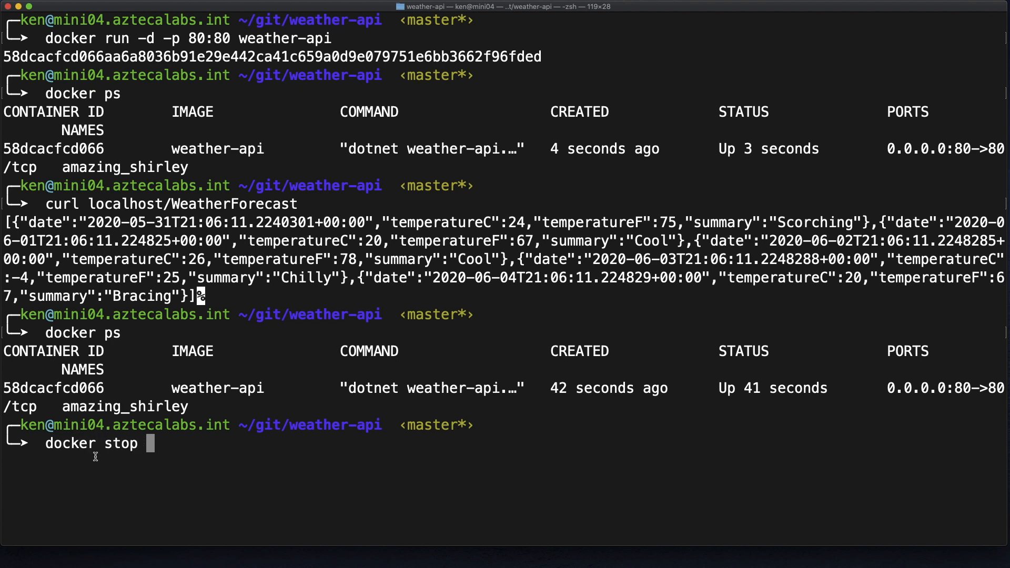
double_click(110, 412)
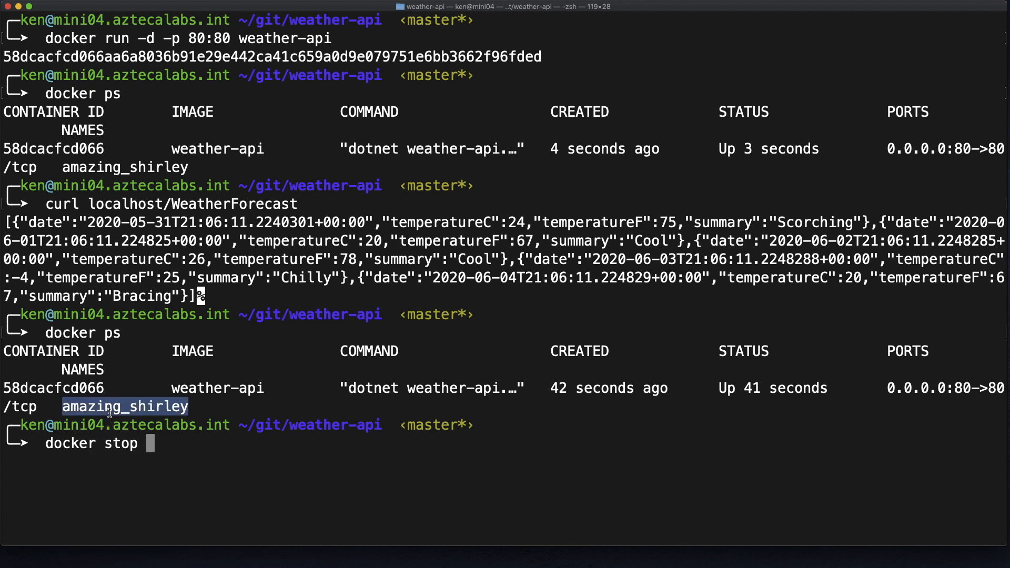
key(super+c)
key(super+v)
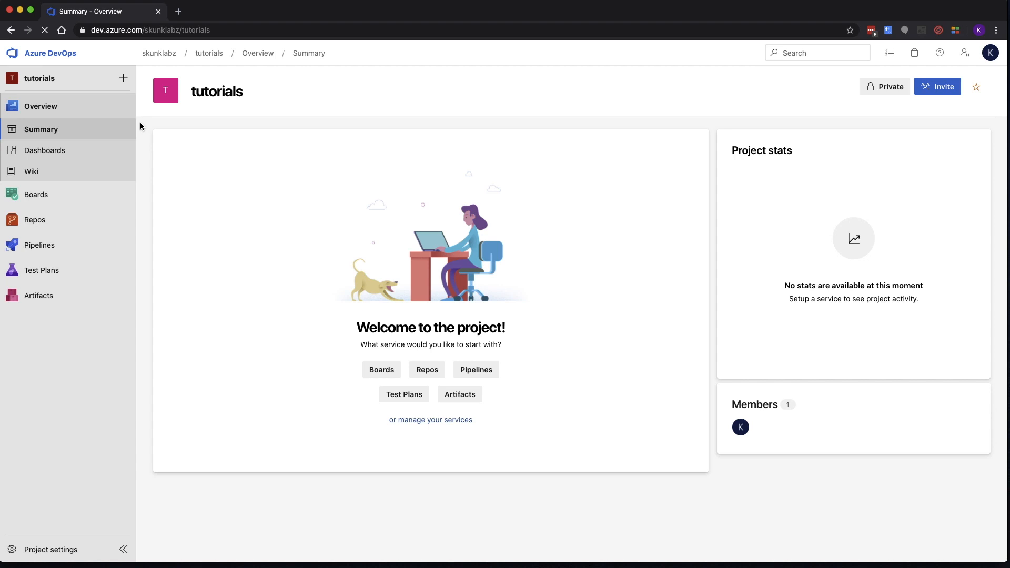
In the Azure DevOps tutorials project, create a Git repository named weather-api without a README.
click(45, 220)
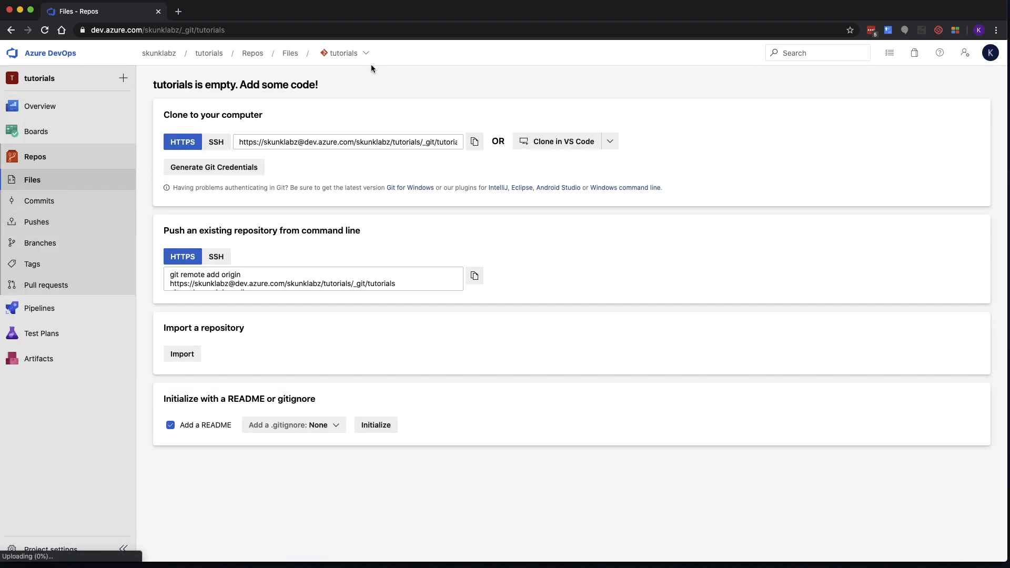
click(364, 60)
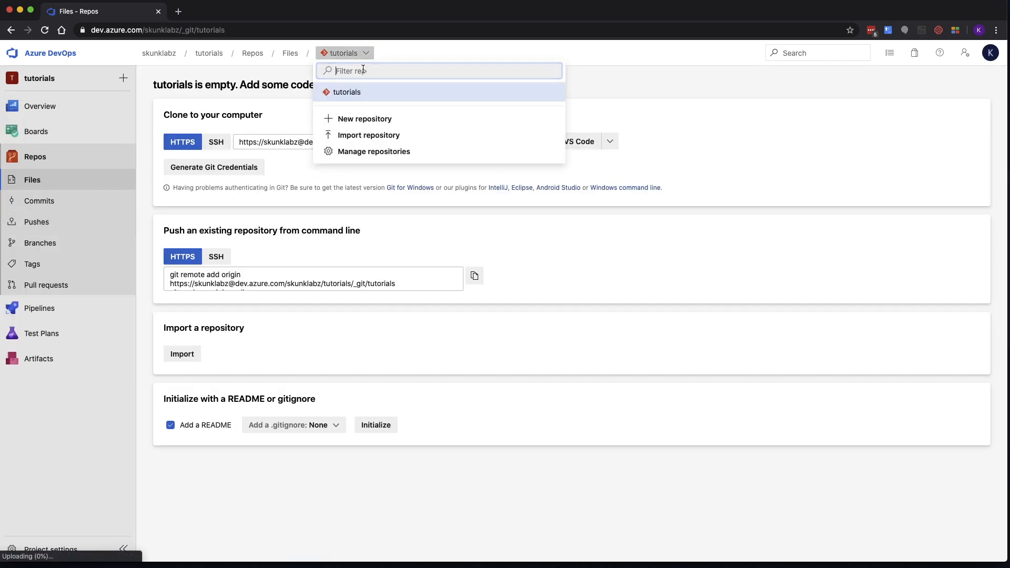
click(364, 121)
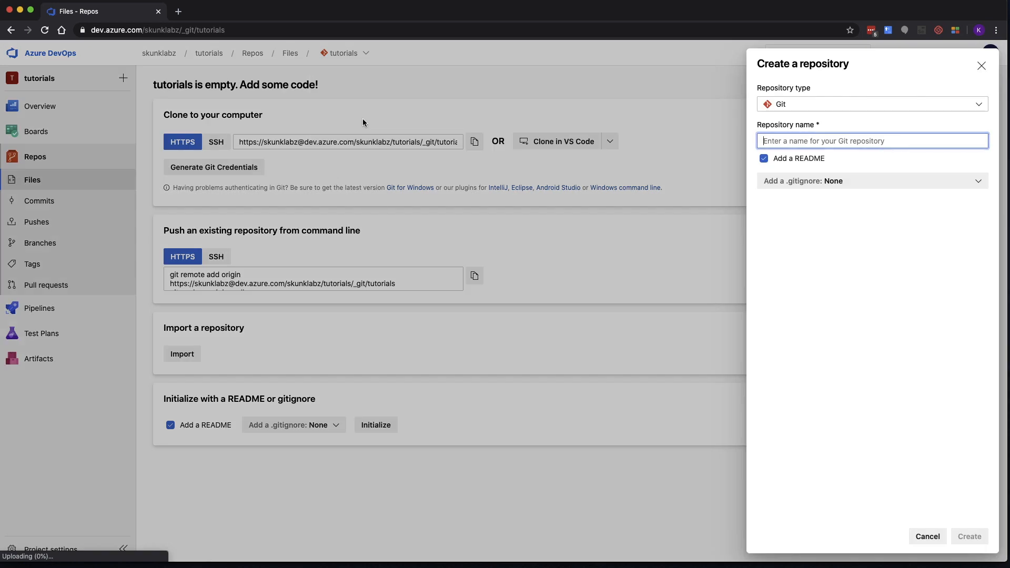
text(weather-api)
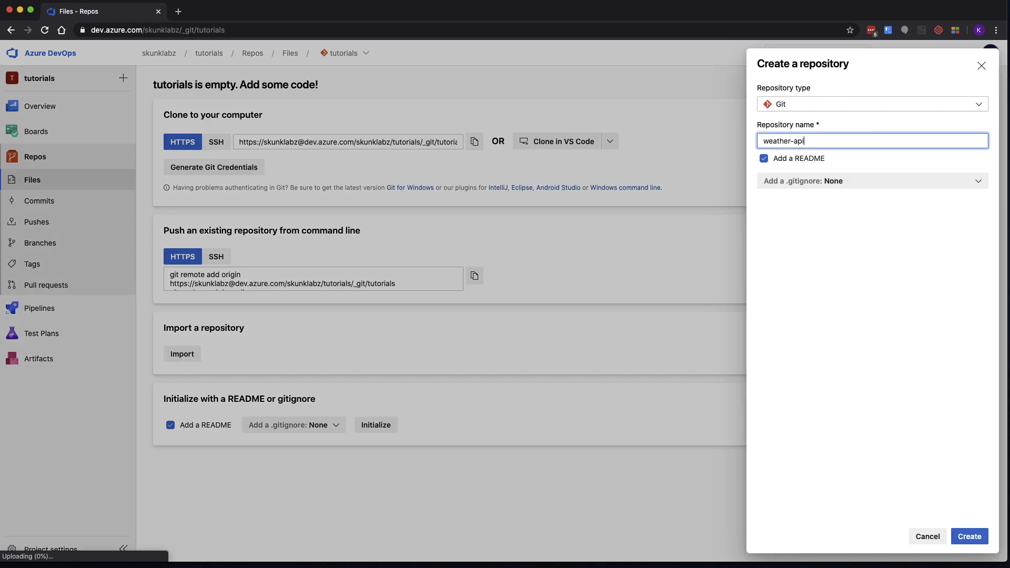
click(768, 159)
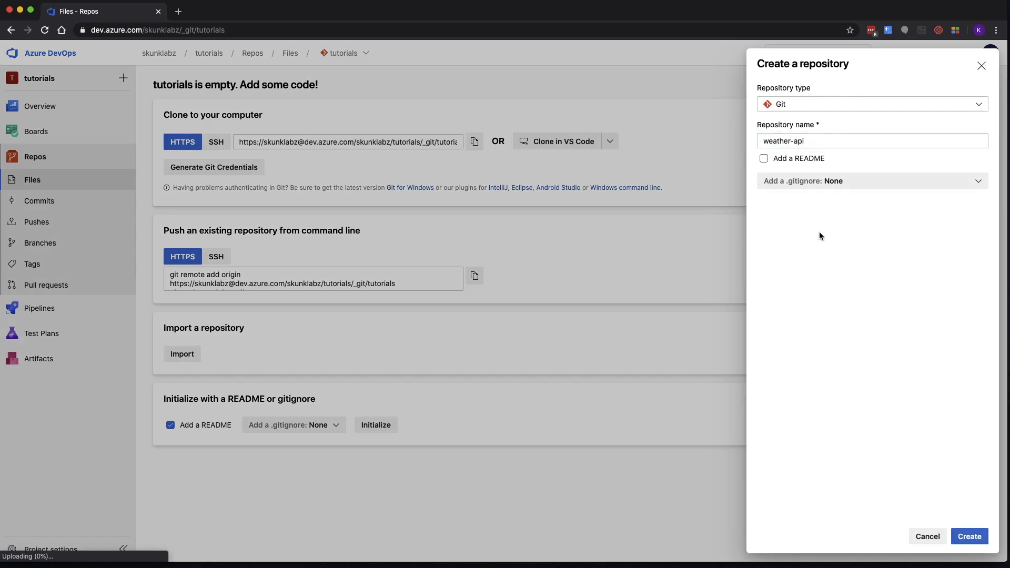
click(968, 537)
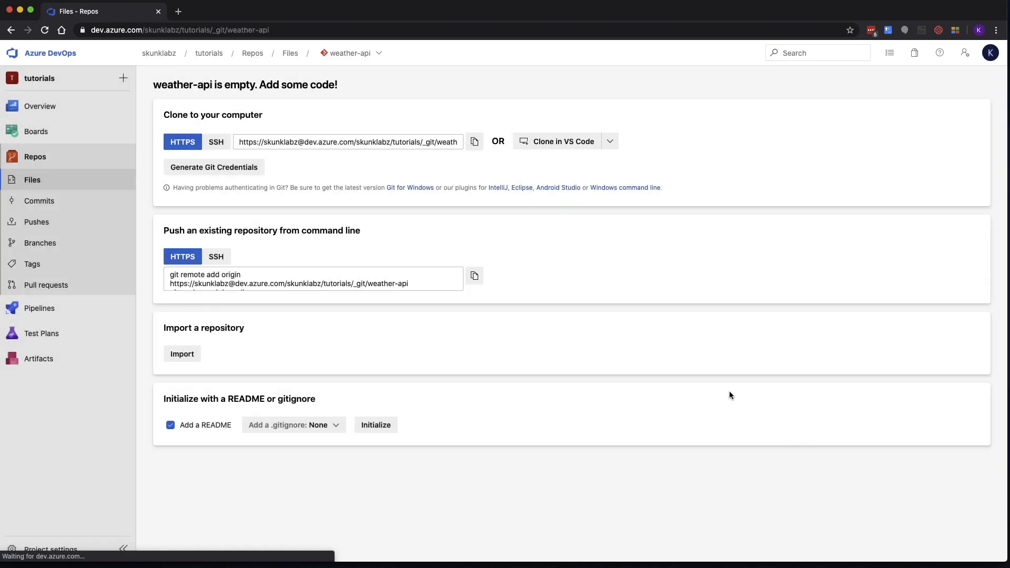
Copy the new repository's SSH git remote add origin command and run it in the terminal's weather-api folder.
drag(413, 280, 250, 230)
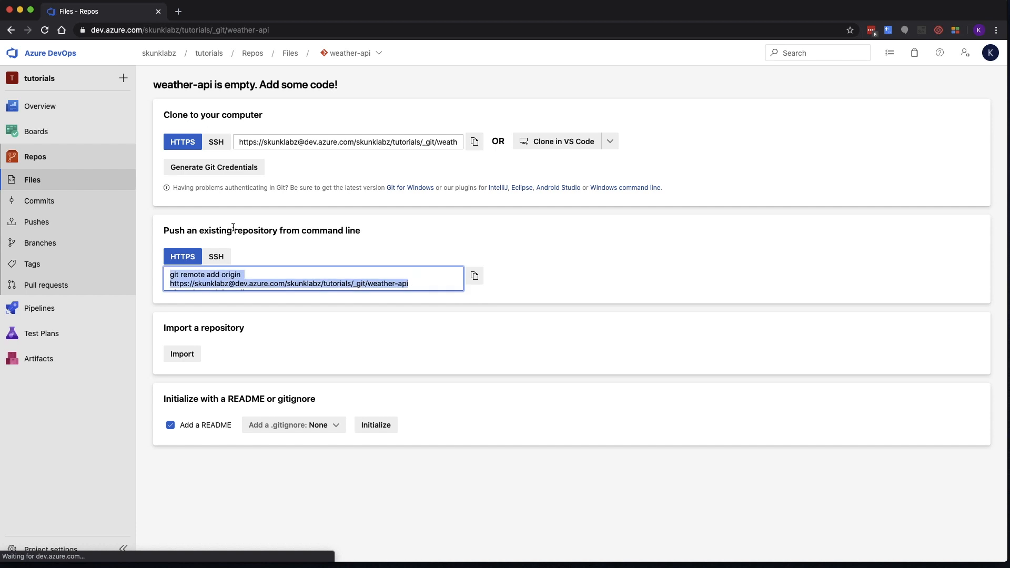
click(213, 257)
drag(451, 268, 155, 239)
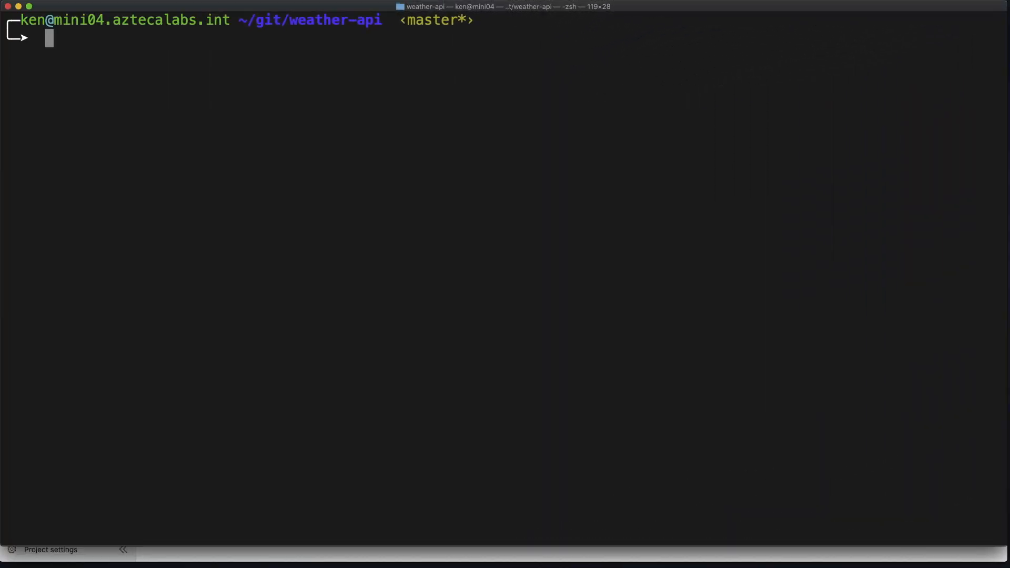
key(super+v)
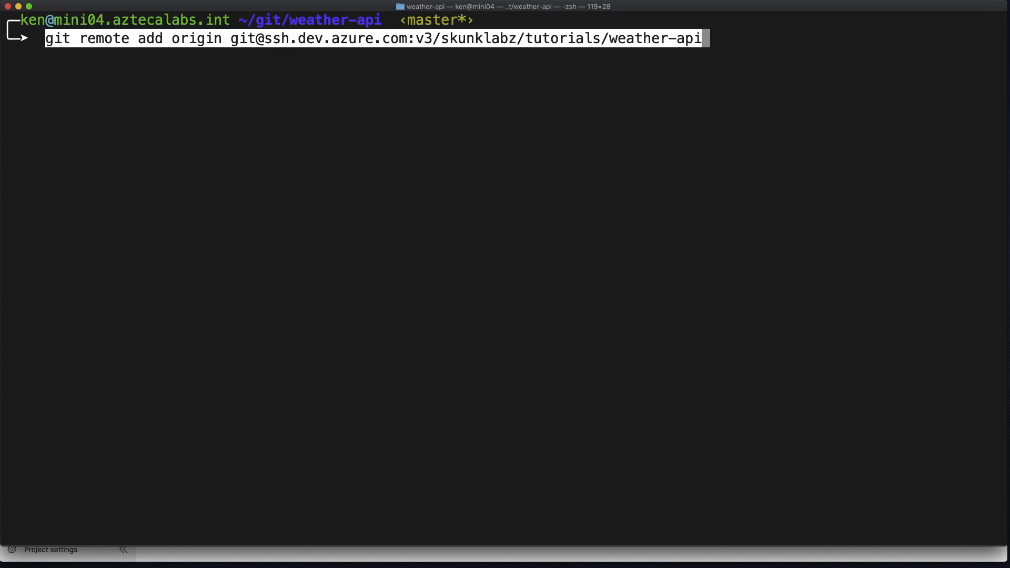
key(Return)
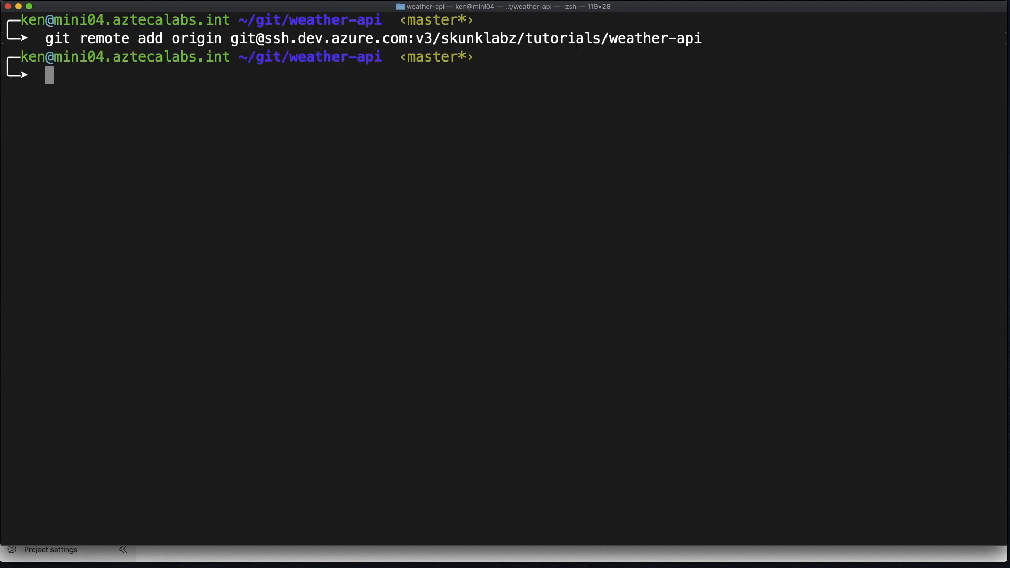
Push the local master branch with git push --set-upstream origin master, and return to the Azure DevOps repository page in the browser.
text(git push)
key(Return)
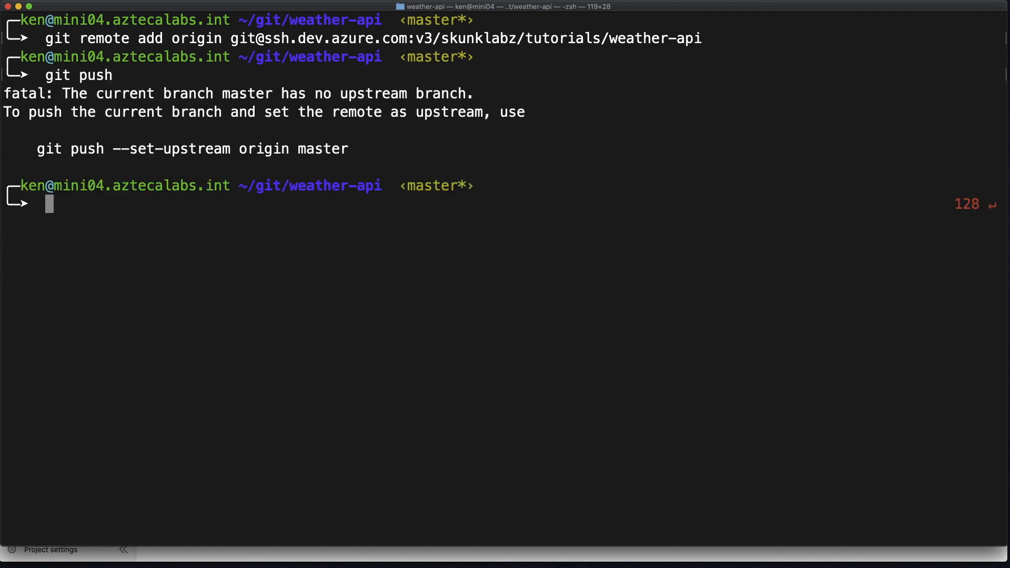
drag(40, 151, 350, 152)
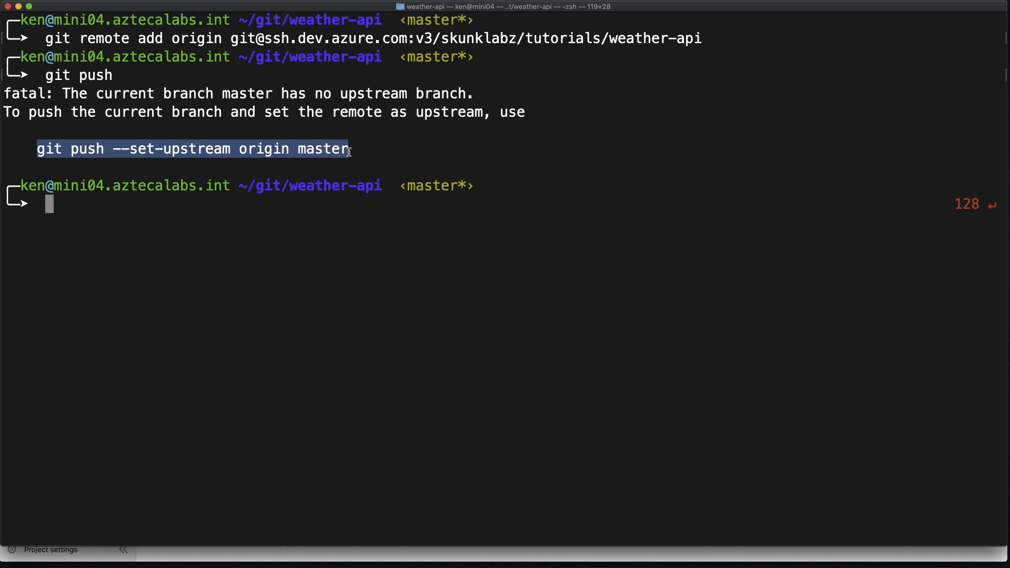
key(super+c)
key(super+v)
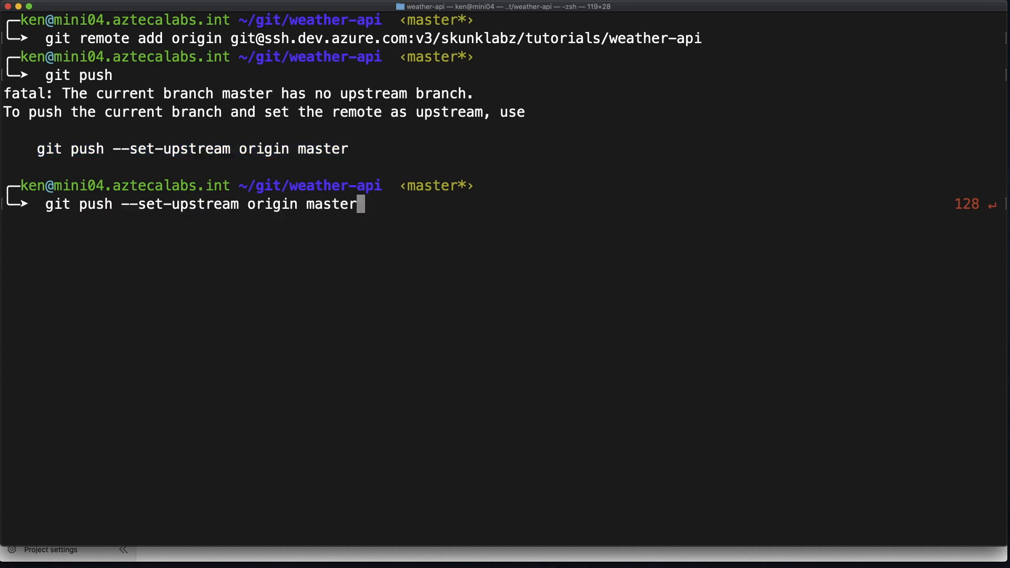
key(Return)
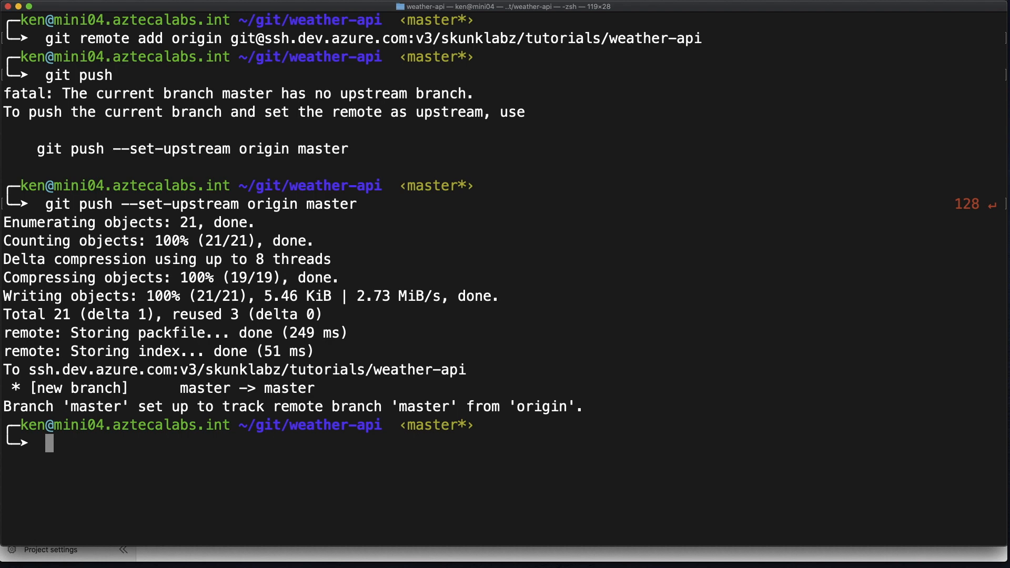
key(super+Tab)
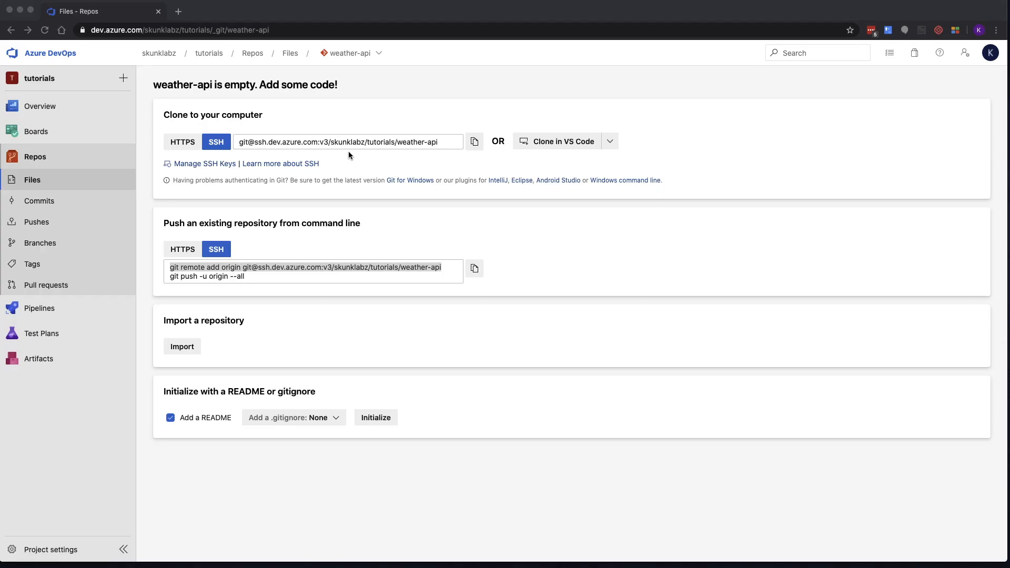
Reload the repository page, and in the terminal stage all files and commit them with the message "Initial commit of Dockerfile".
click(45, 30)
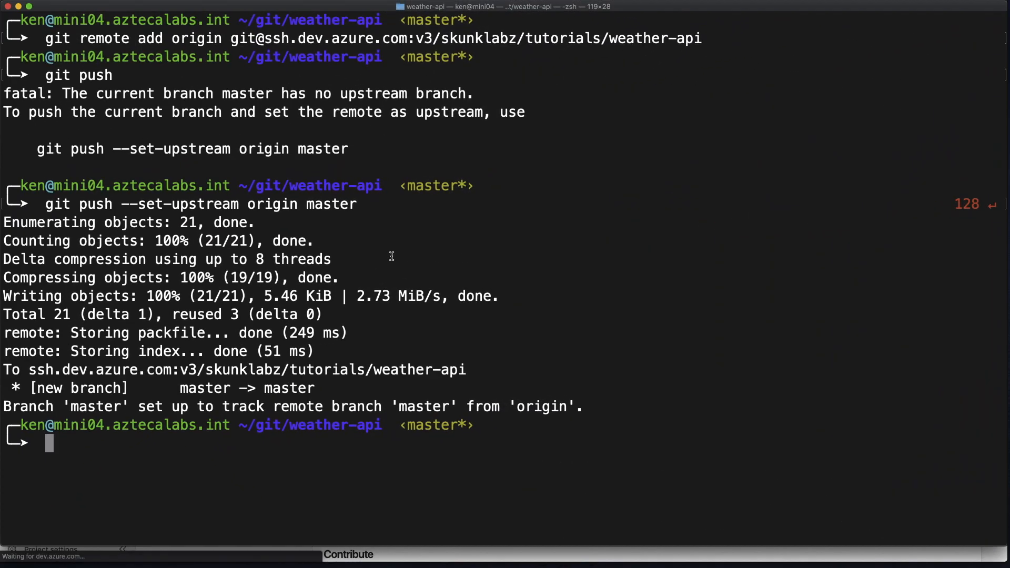
text(git add .)
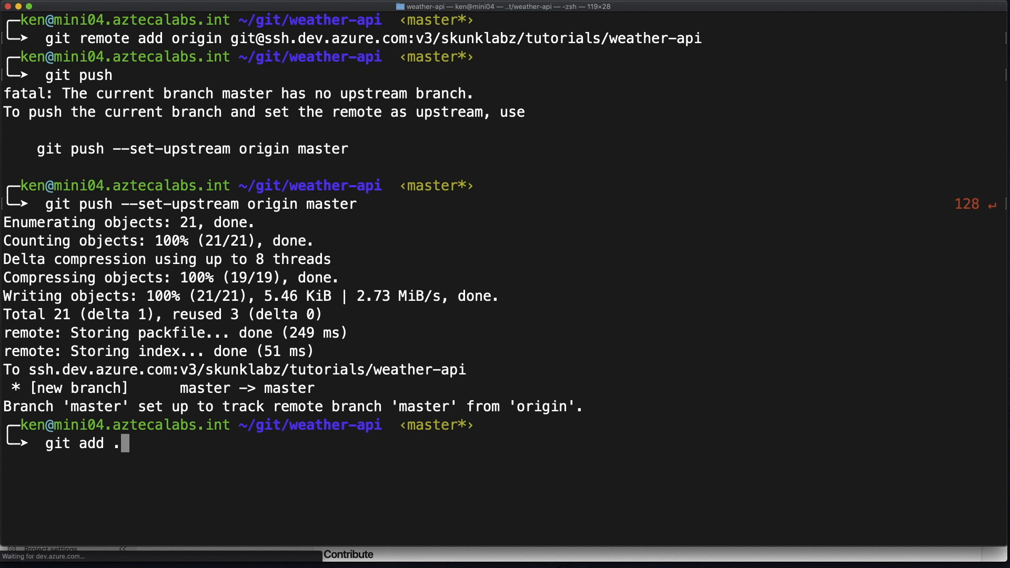
key(Return)
text(git commit -m "Initi)
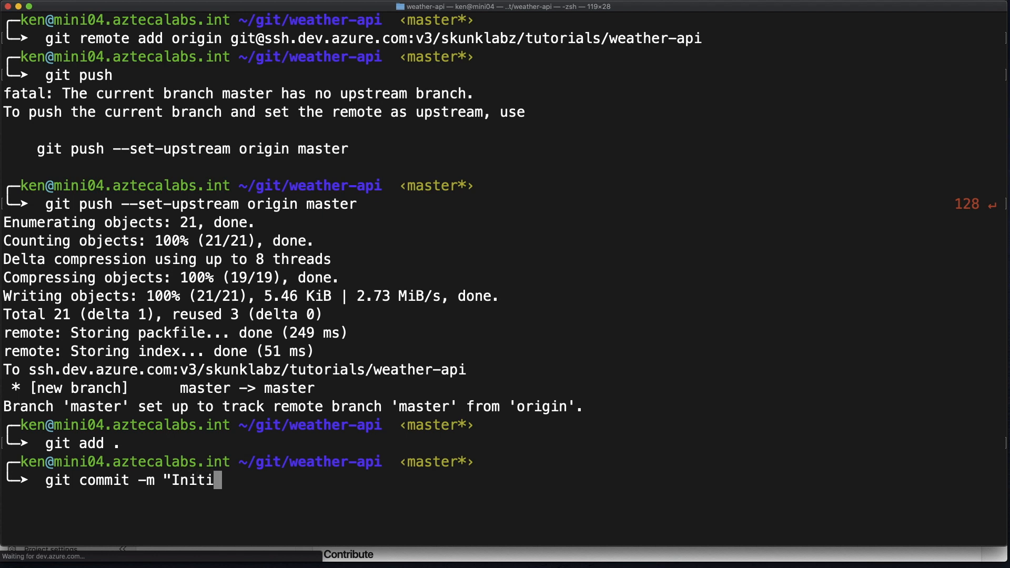
text(al commit of )
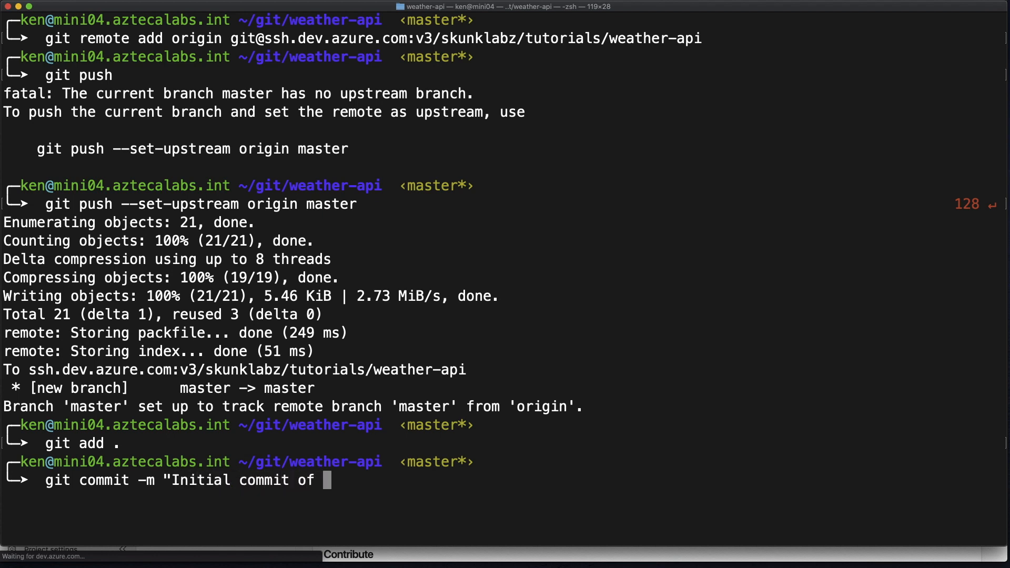
text(Dockerfile")
key(Return)
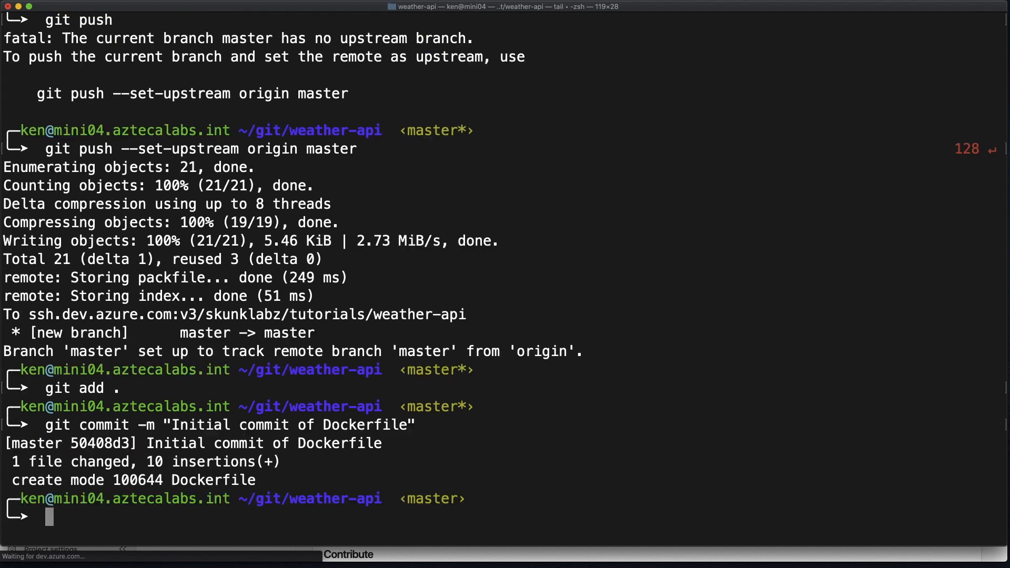
Push the commit with git push, check the Dockerfile's contents in the Azure DevOps repository, and return to the file list.
text(git push)
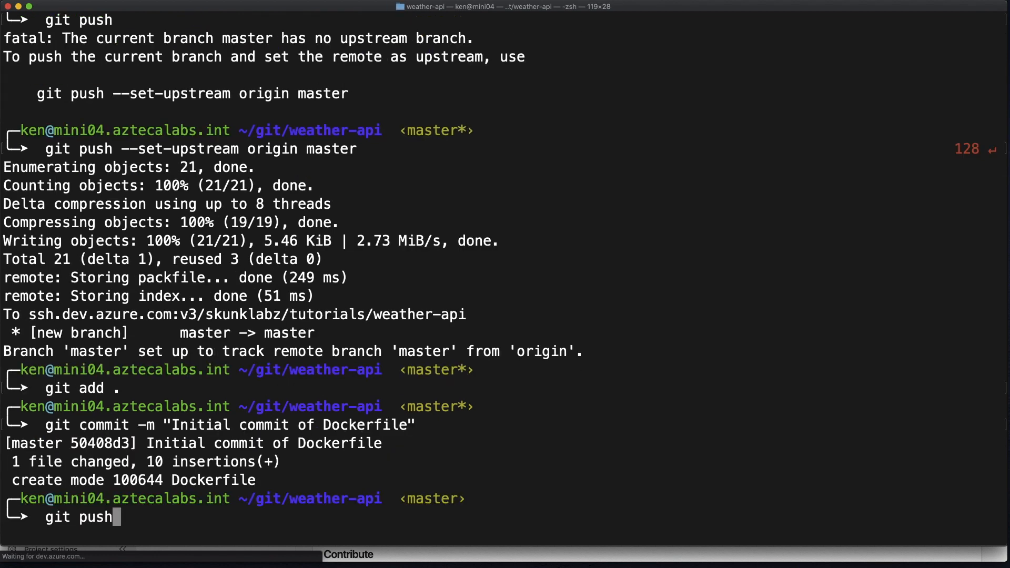
key(Return)
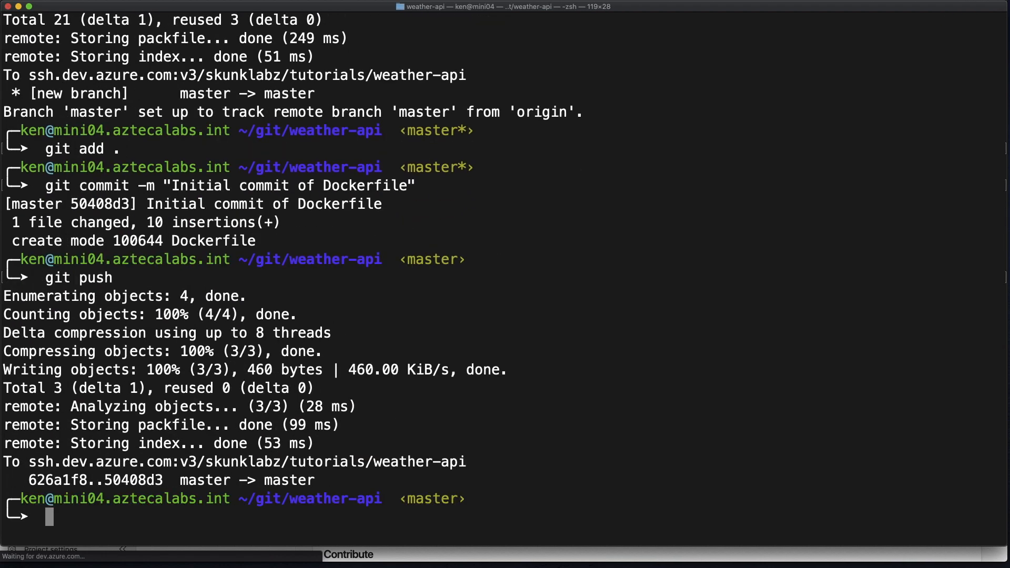
key(super+Tab)
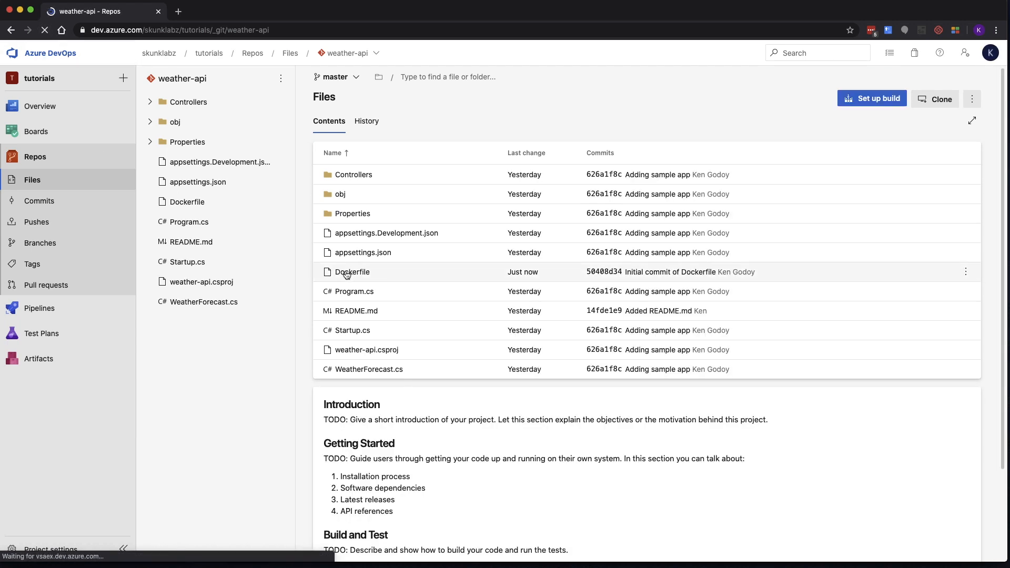
click(348, 272)
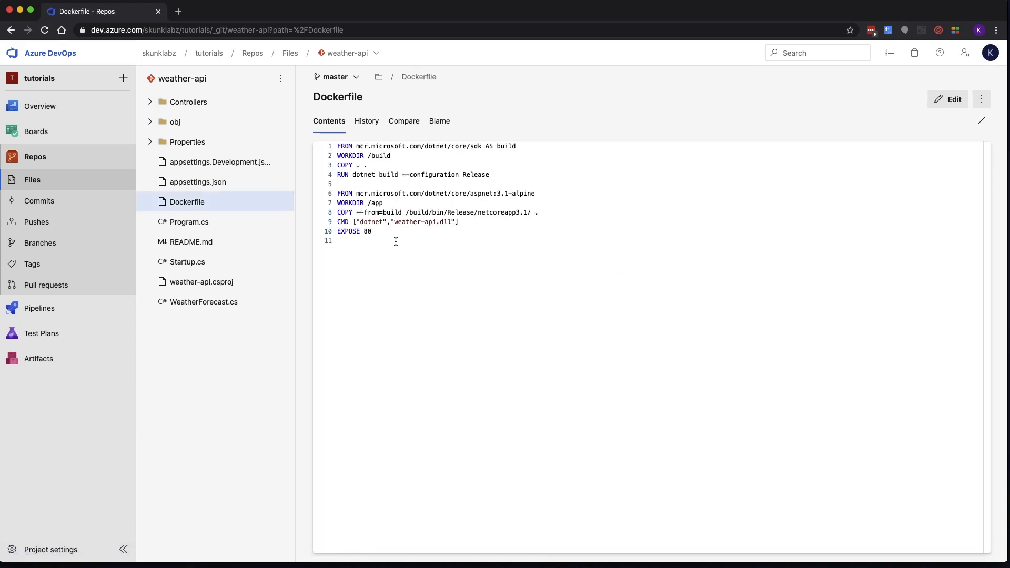
click(10, 30)
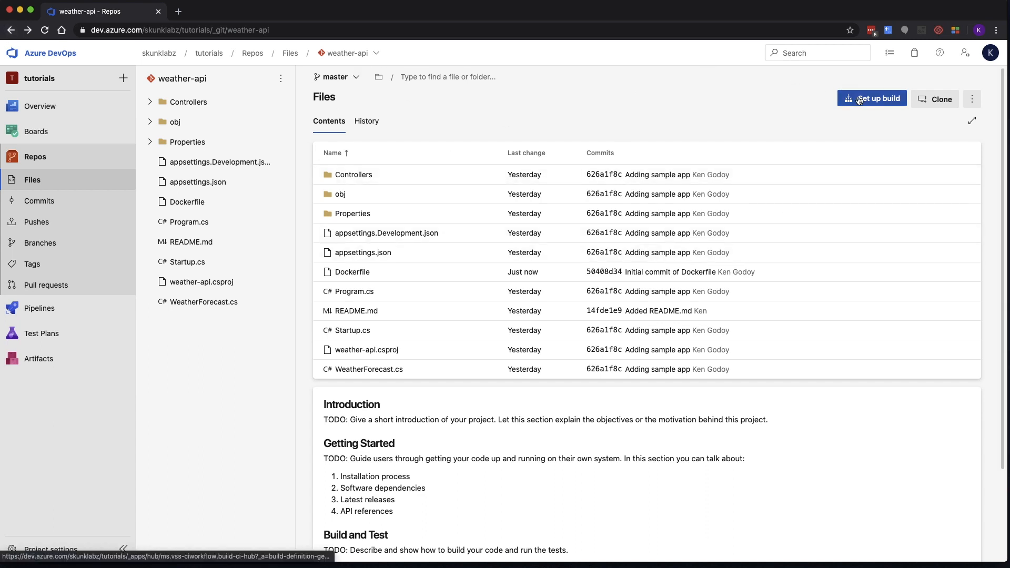
Set up a build for weather-api with the Docker template that pushes to Azure Container Registry, using the Pay-As-You-Go subscription.
mouse_move(48, 310)
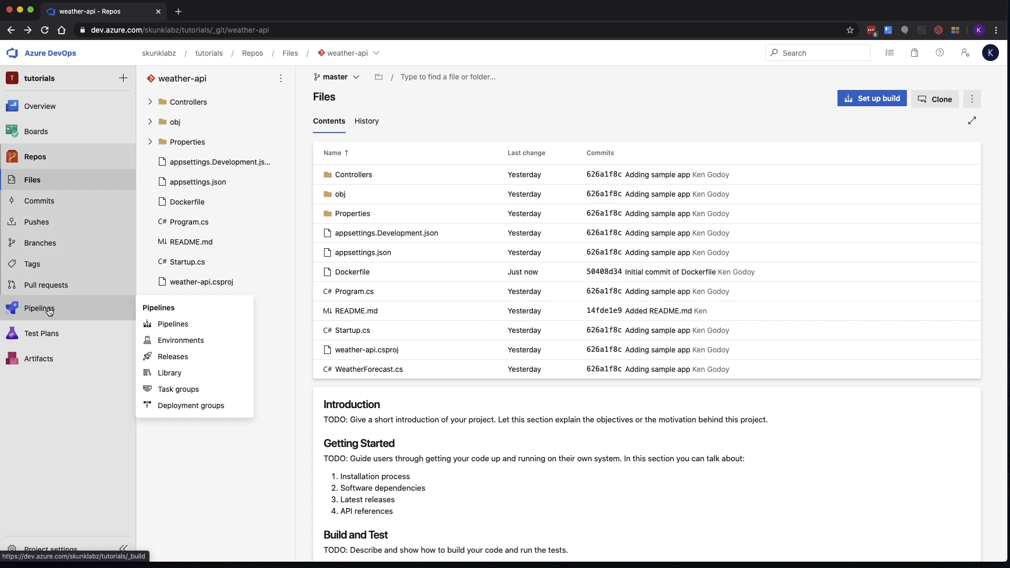
click(875, 100)
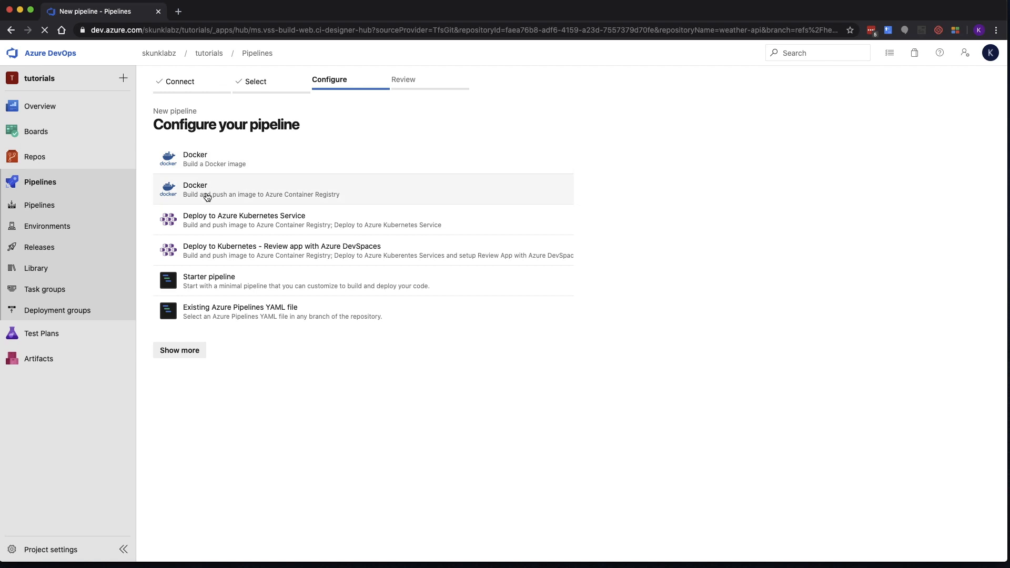
click(381, 193)
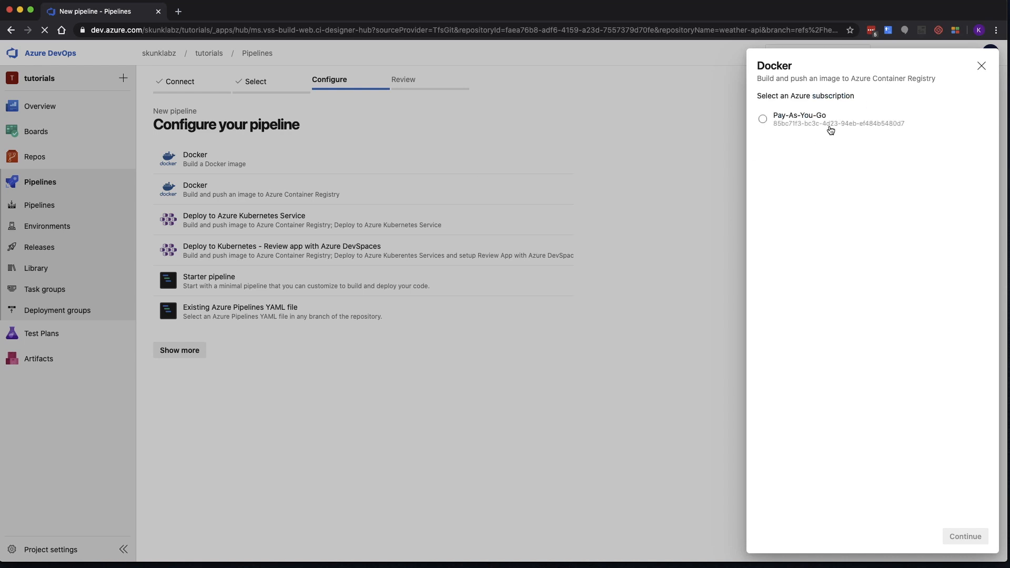
click(783, 124)
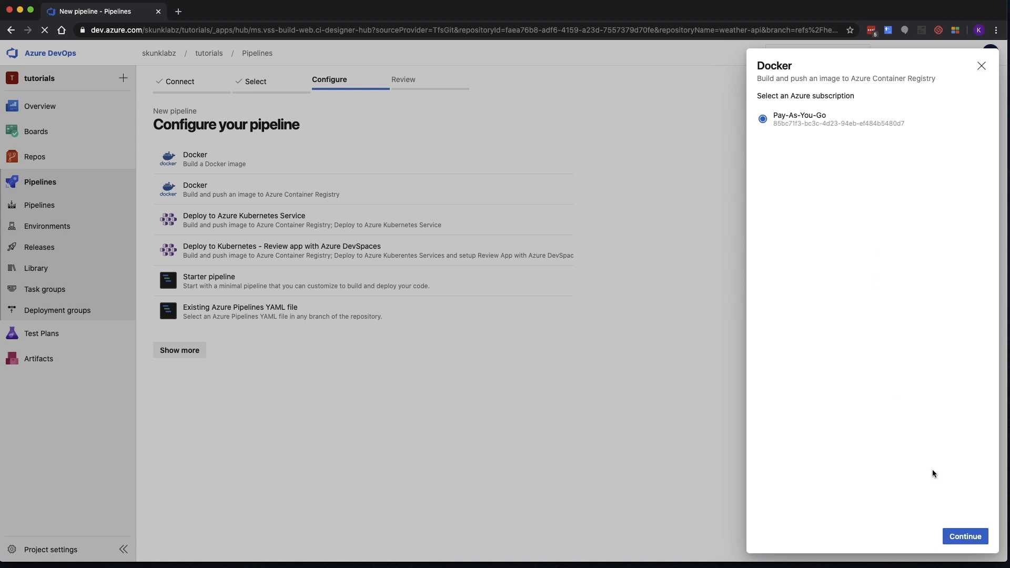
click(967, 536)
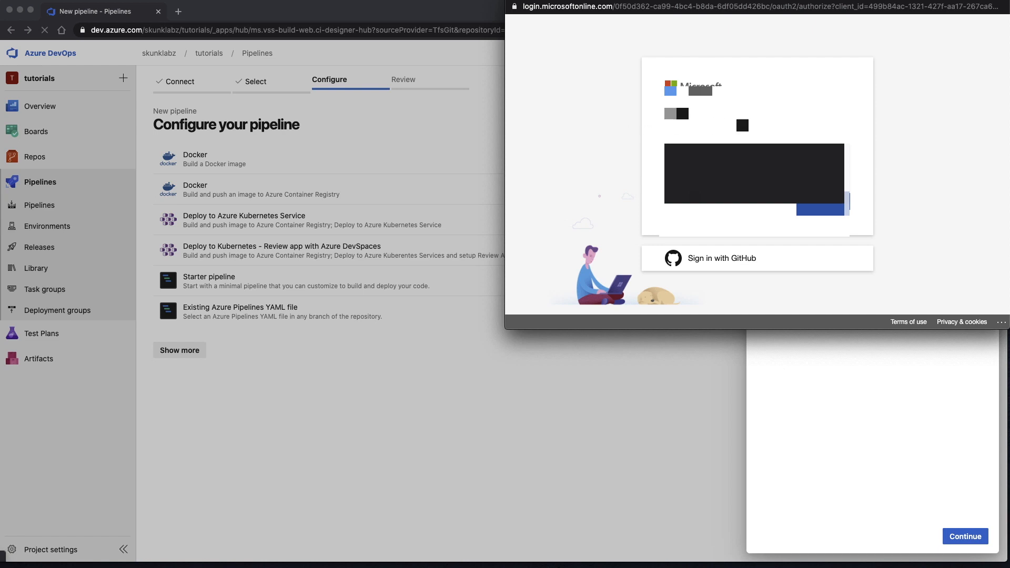
Sign in with the Microsoft account in the authorization window to grant access to the subscription.
click(683, 135)
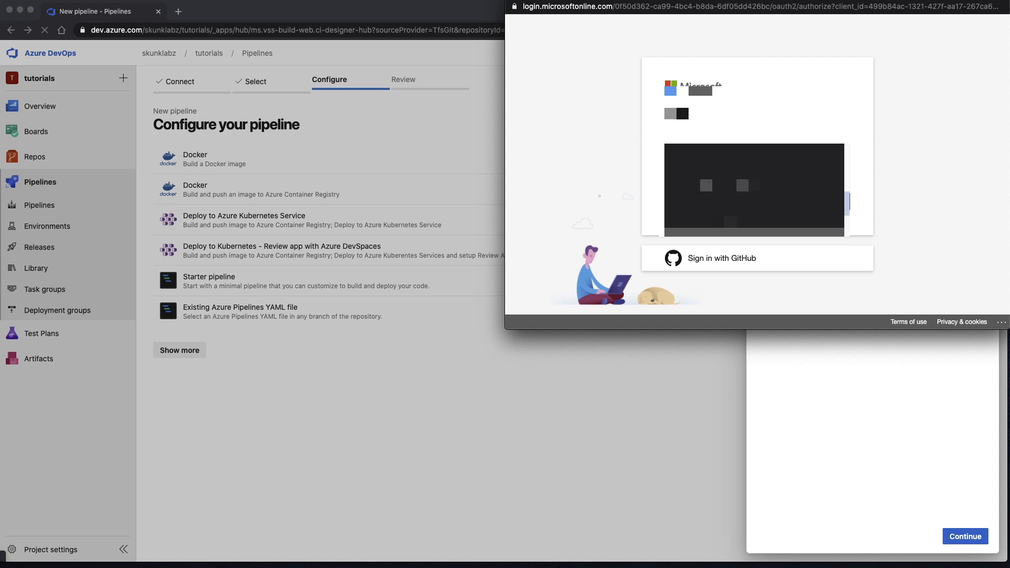
click(706, 160)
click(821, 203)
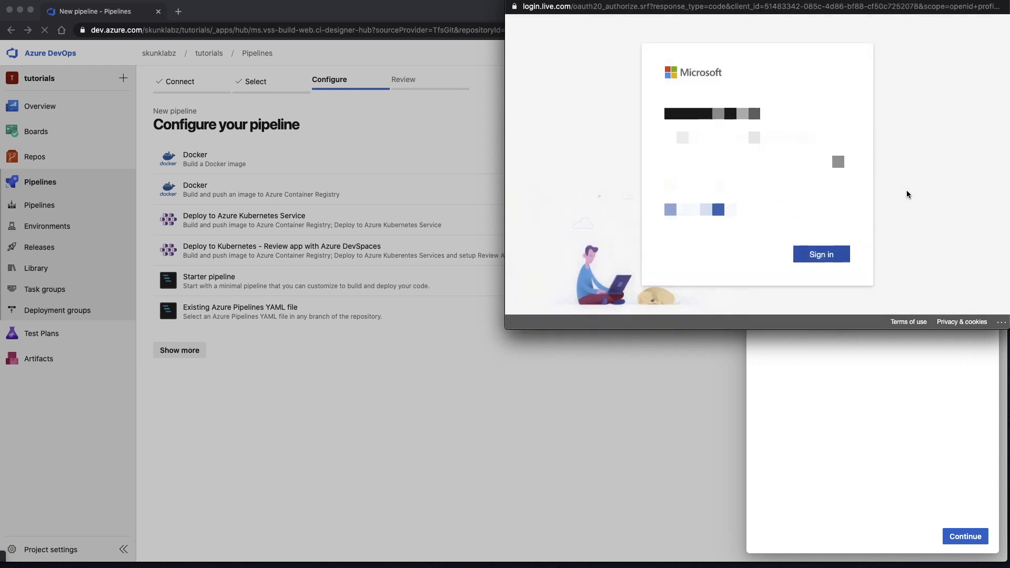
click(827, 254)
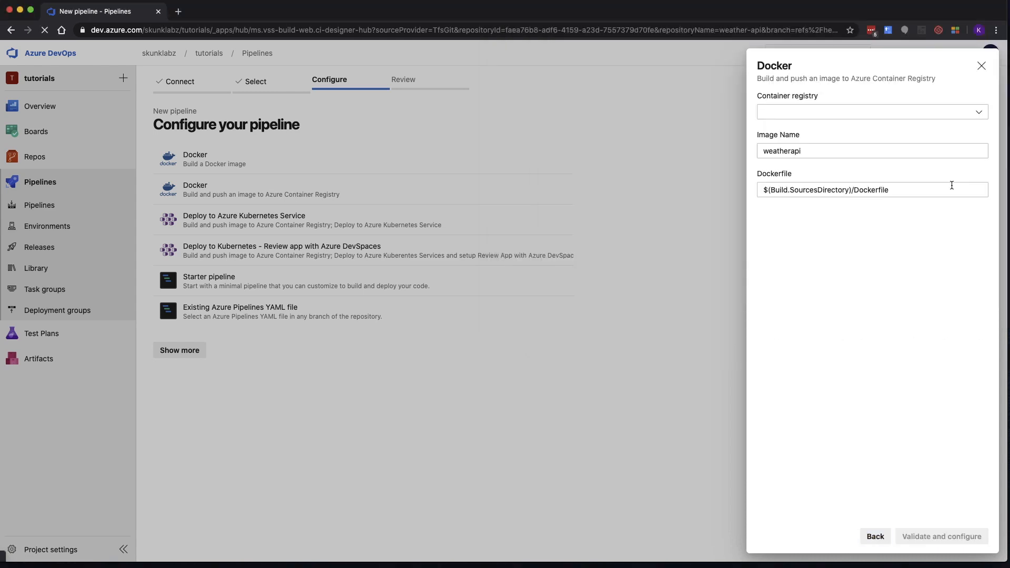
Choose skunklabz as the container registry, keeping the image name weatherapi and the default Dockerfile path, and validate the Docker configuration.
click(974, 114)
click(796, 133)
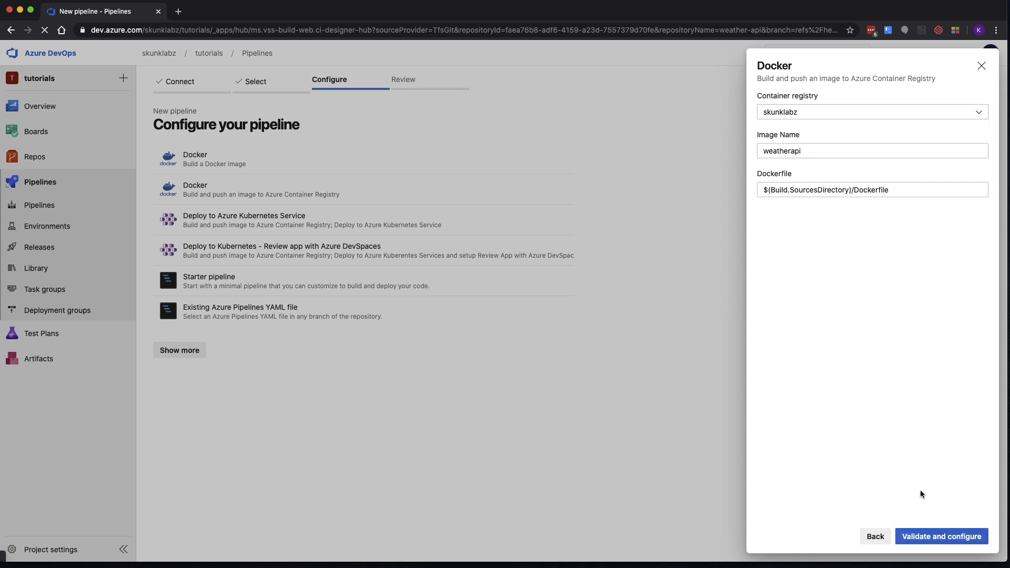
click(928, 541)
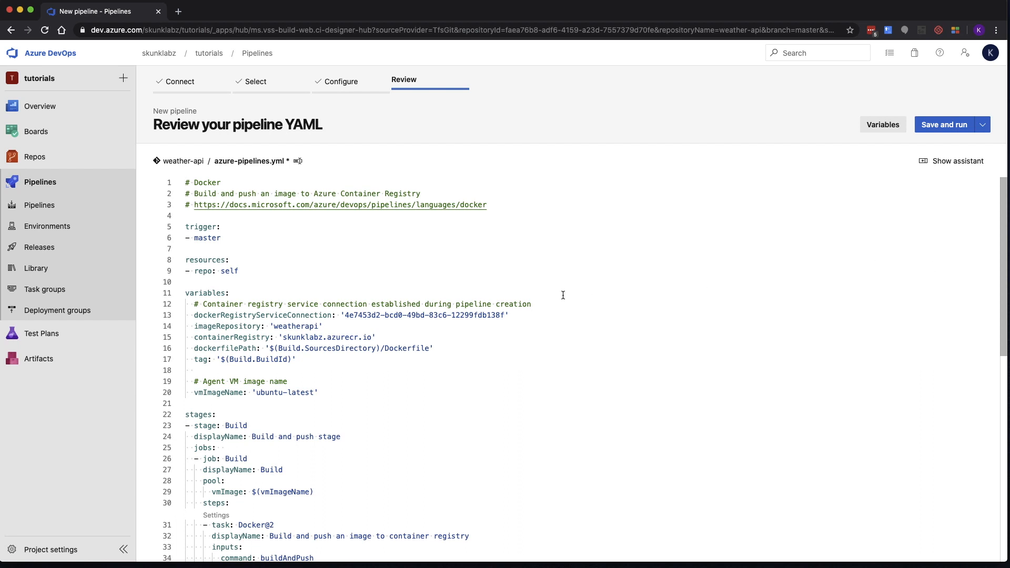
Delete the three header comment lines and the blank line below them so azure-pipelines.yml starts with trigger.
click(504, 206)
key(super+shift+Up)
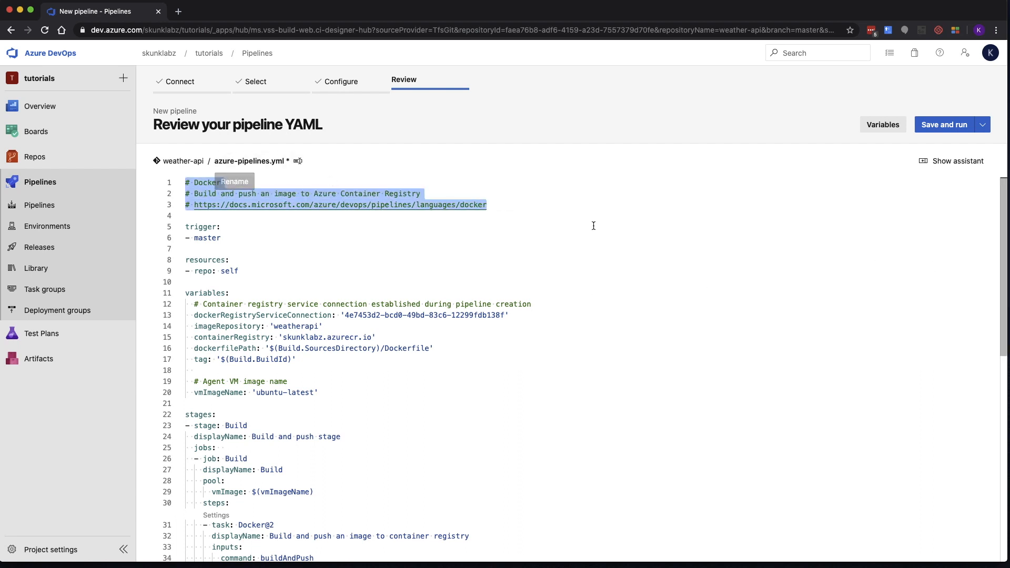
key(BackSpace)
key(Delete)
key(Delete)
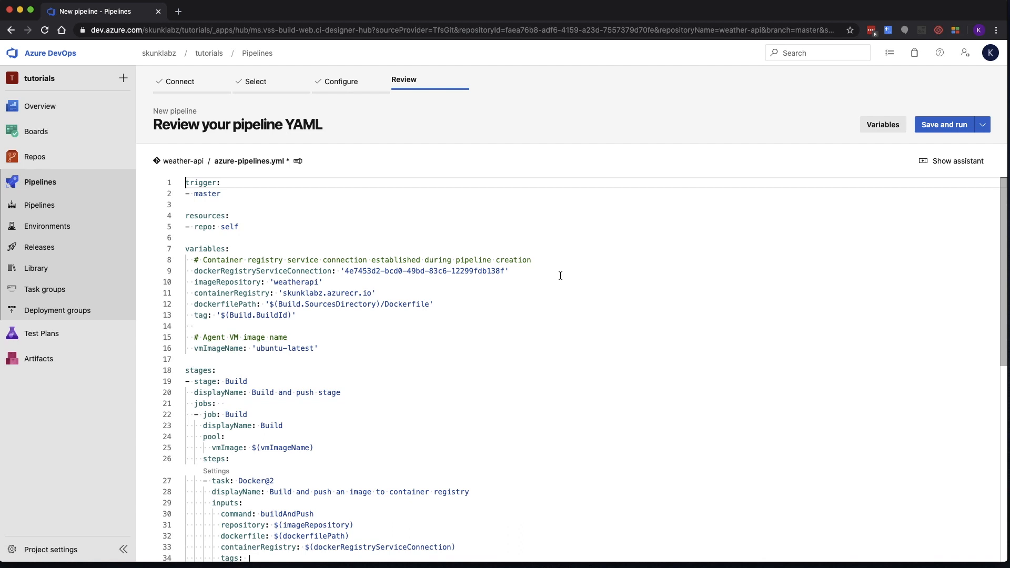
Save and run the pipeline, committing directly to master with the message "Set up CI with Azure Pipelines", and open the Build job's log.
click(936, 124)
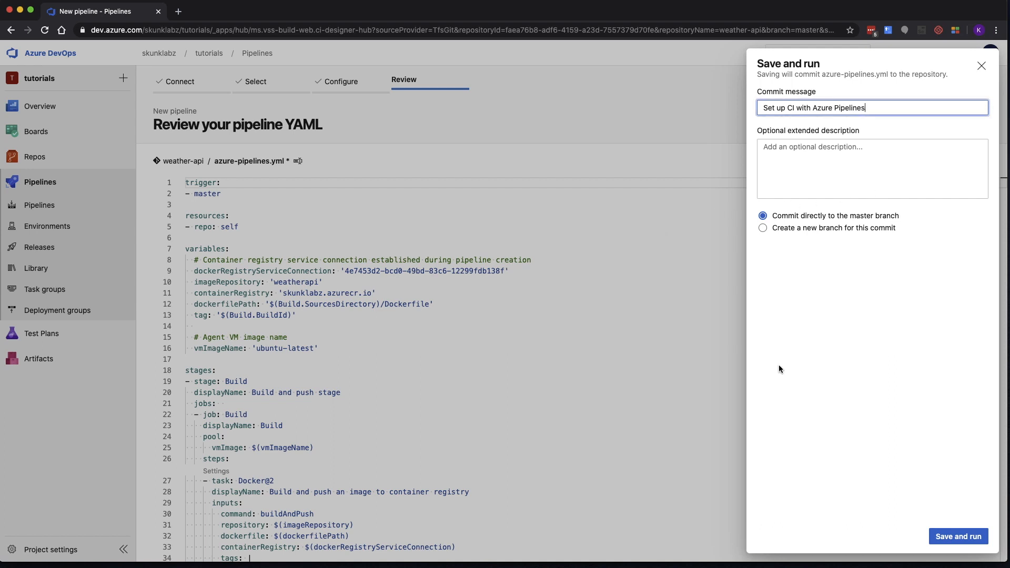
click(950, 542)
click(950, 541)
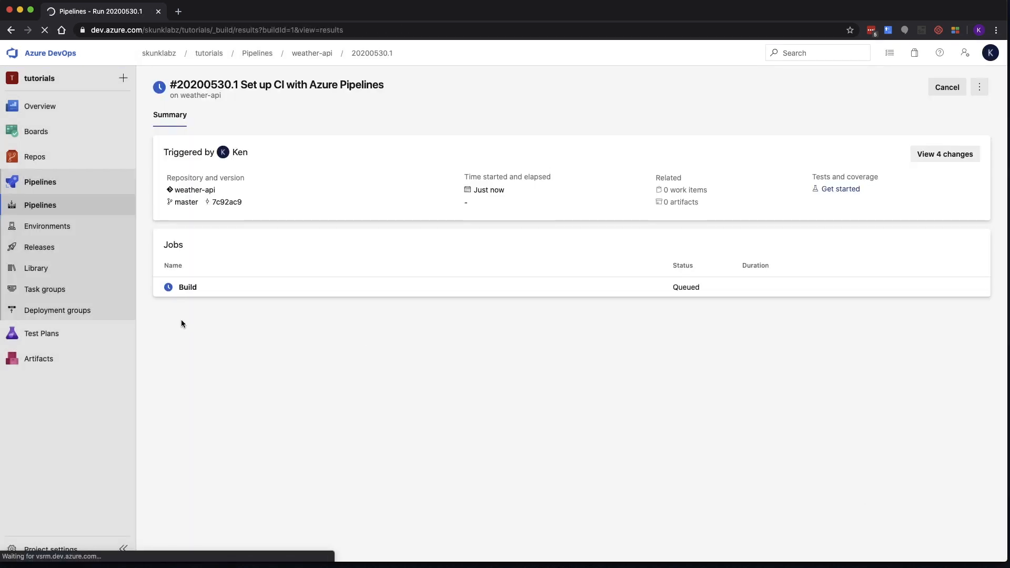
click(181, 290)
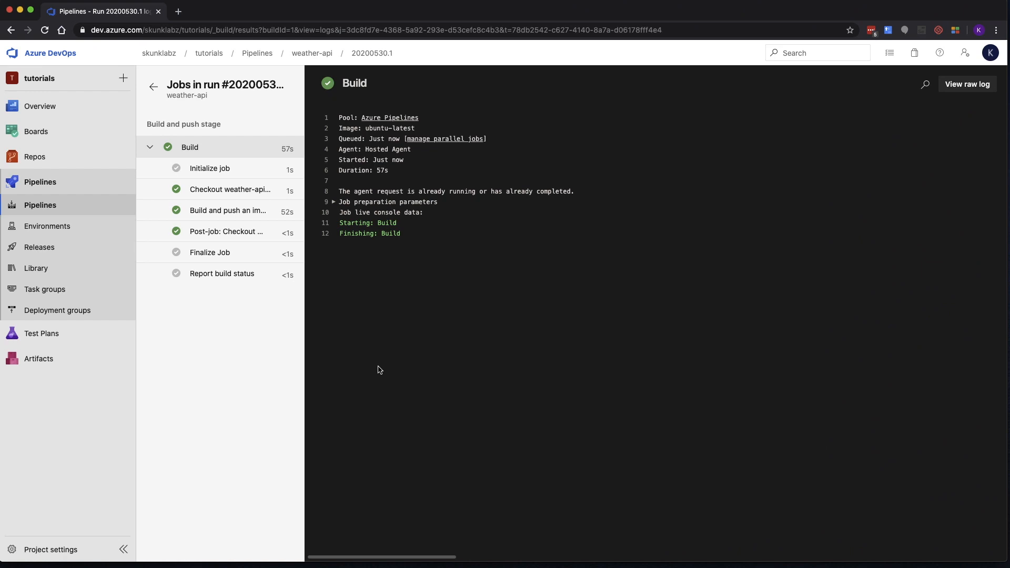
In the terminal, clear the screen and run az acr repository list --name skunklabz --output table to list the registry's repositories.
key(super+Tab)
text(clearr)
key(BackSpace)
key(BackSpace)
text(r)
key(Return)
text(az ac)
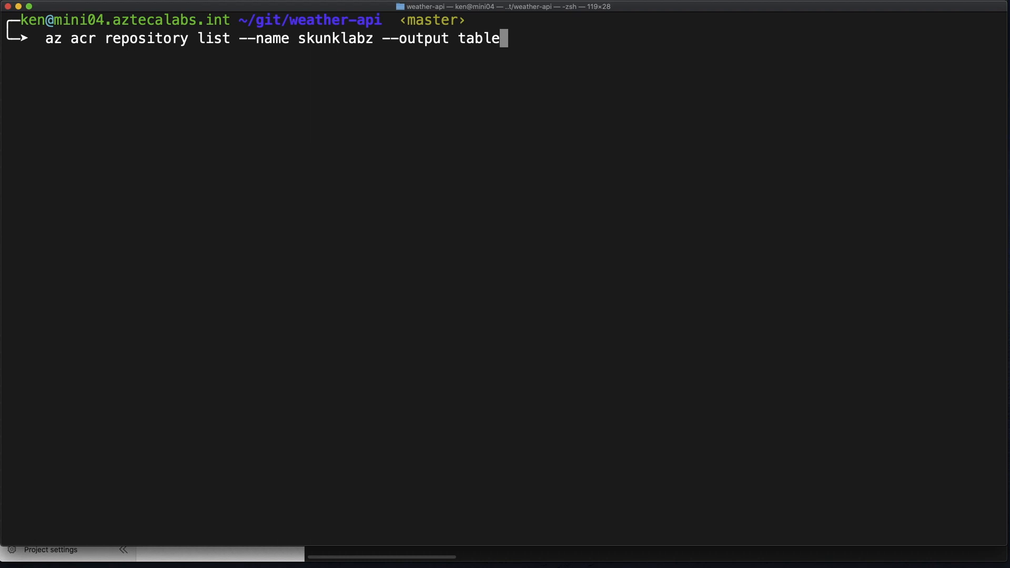
key(Return)
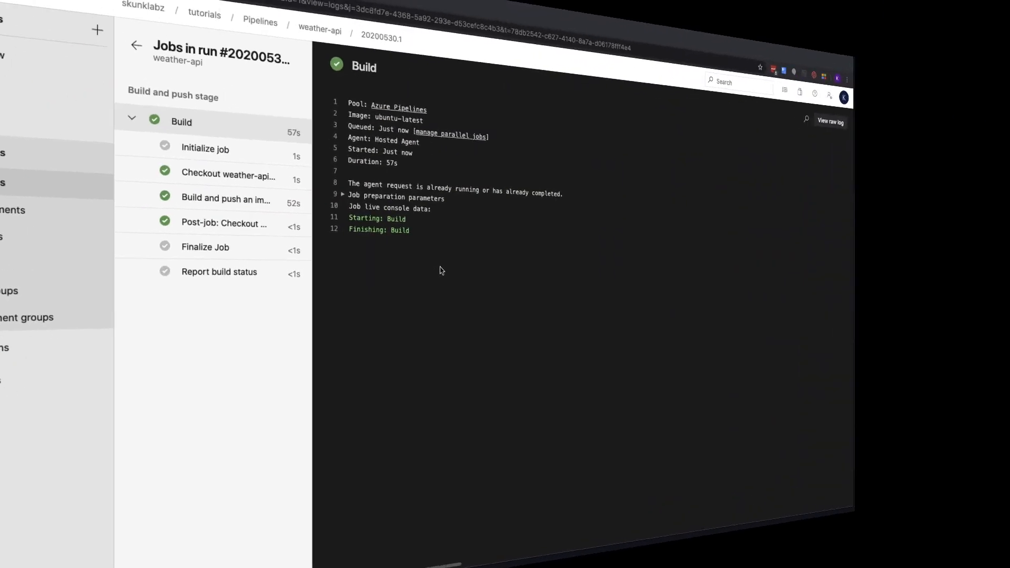
Leave the build log and create a new release pipeline from the Azure App Service deployment template.
click(152, 87)
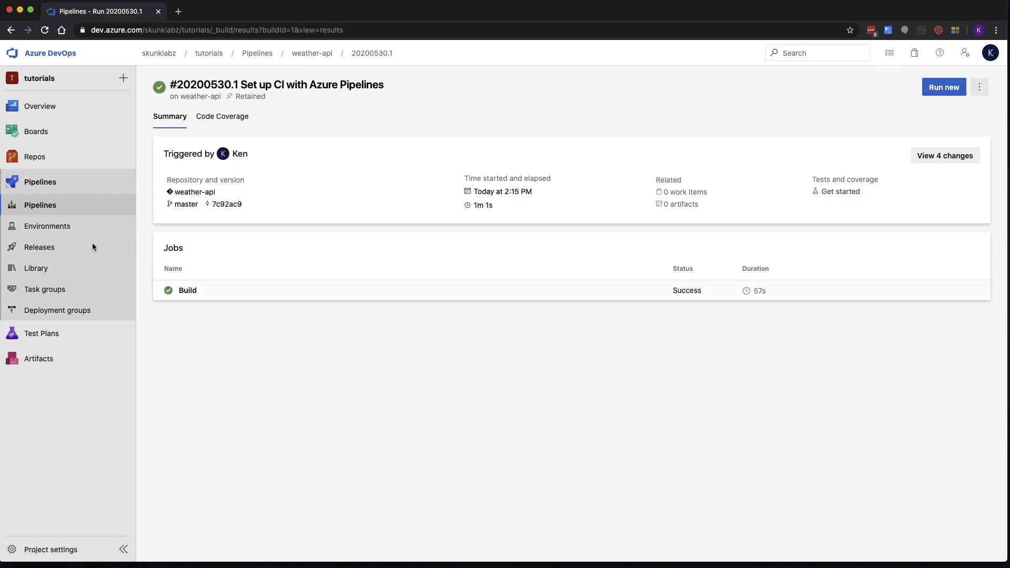
click(33, 248)
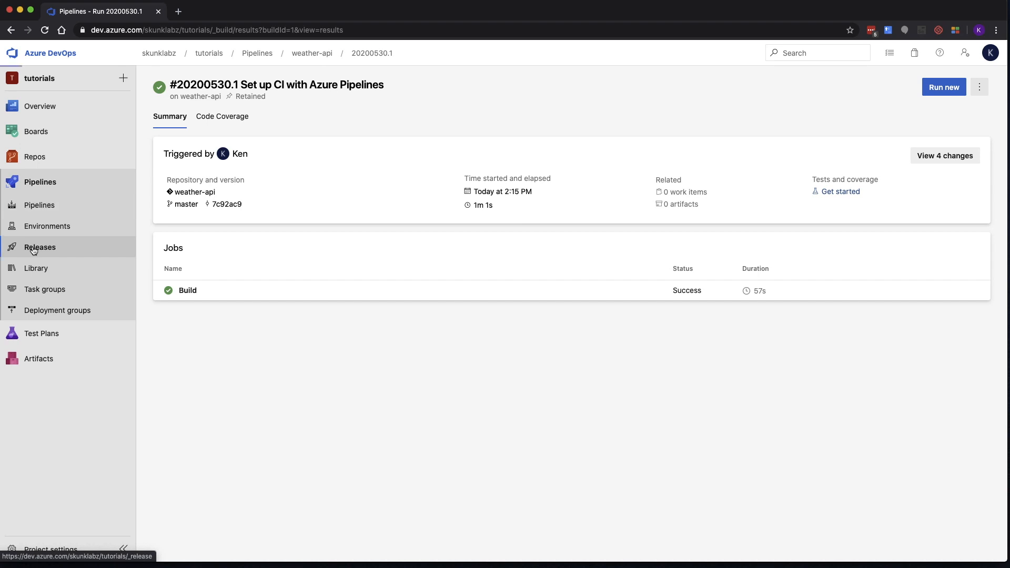
click(584, 306)
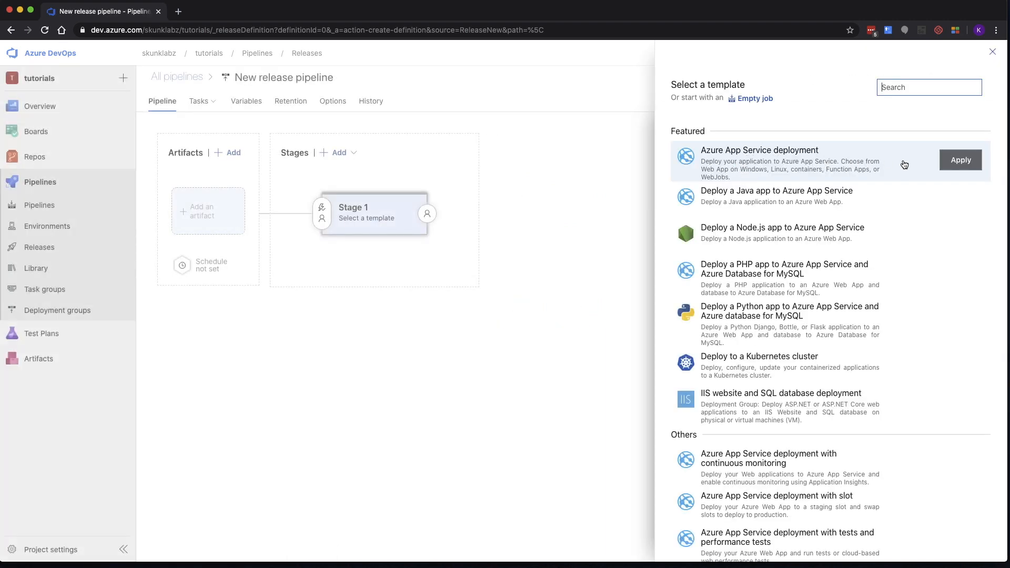
click(966, 163)
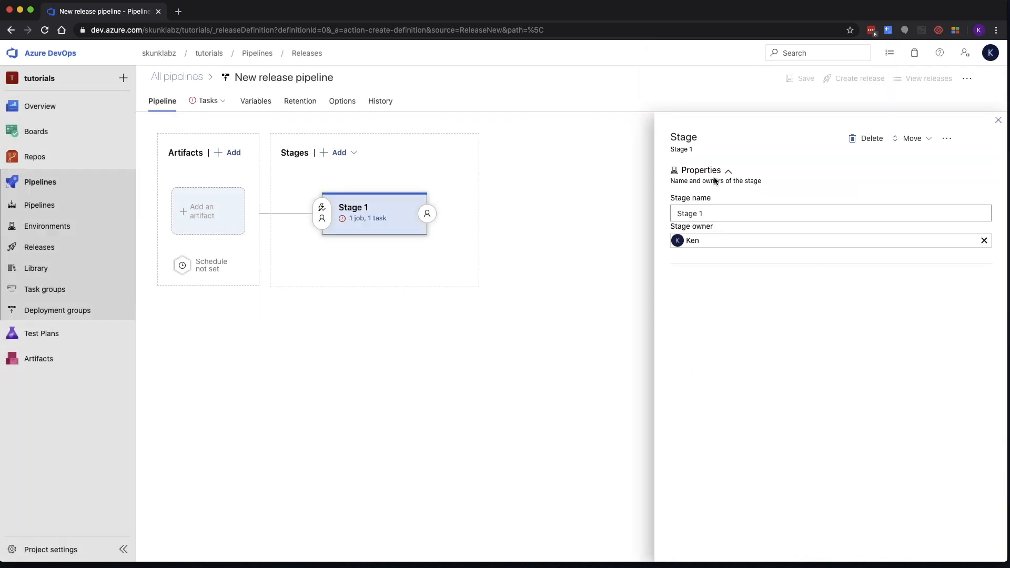
Rename the release pipeline's Stage 1 to develop and close the stage properties.
click(718, 213)
triple_click(718, 212)
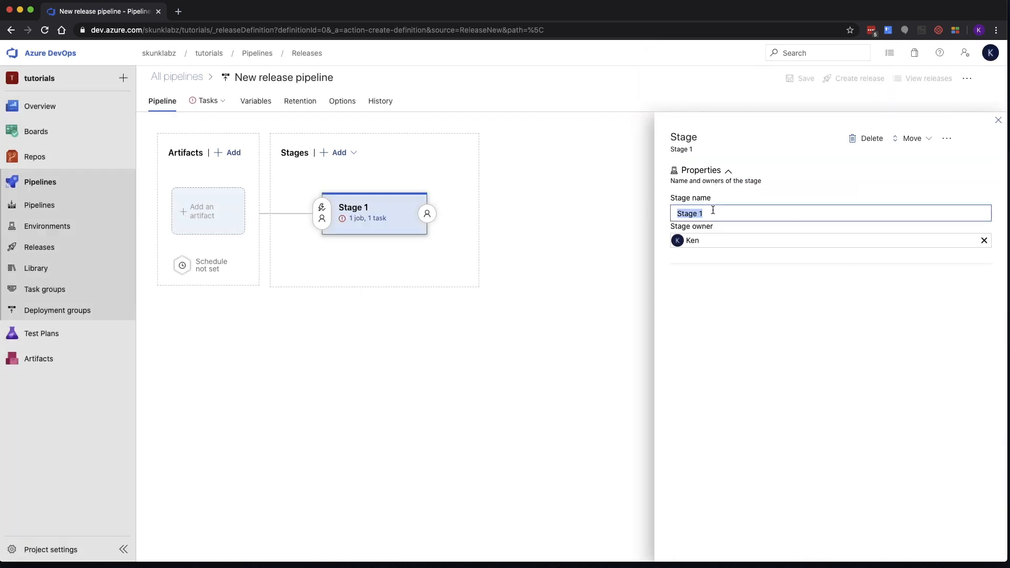
text(deploy)
key(BackSpace)
text(velop)
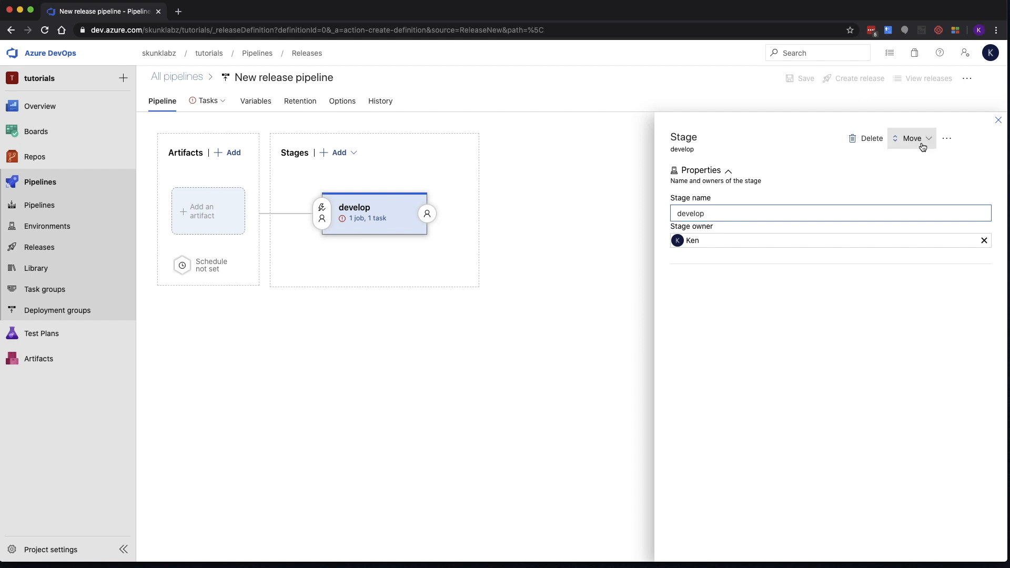
click(998, 121)
Open the develop stage's tasks, choose the Pay-As-You-Go Azure subscription and authorize it by signing in with the Microsoft account.
click(368, 218)
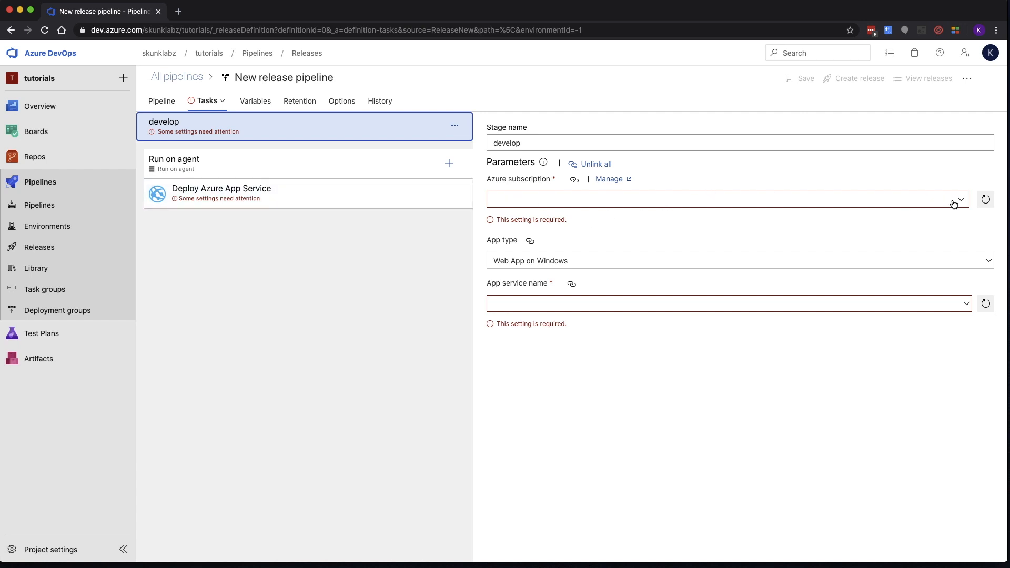
click(985, 200)
click(964, 203)
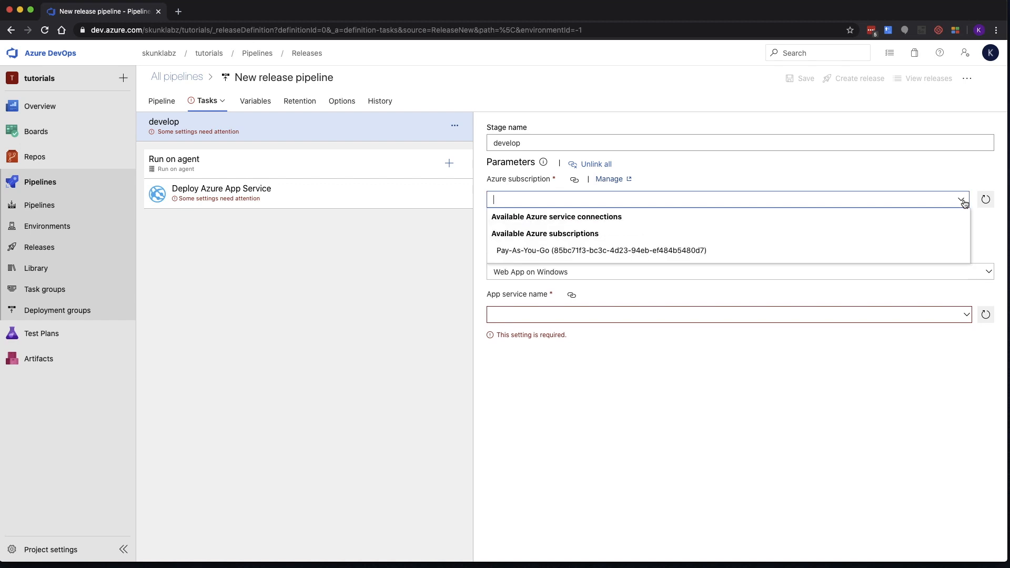
click(588, 251)
click(937, 201)
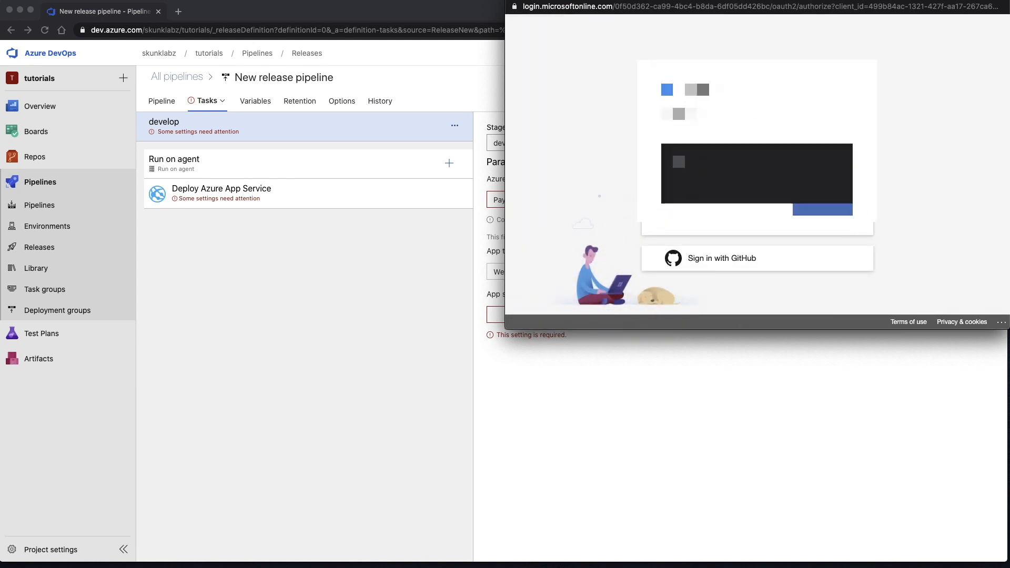
click(752, 163)
click(823, 204)
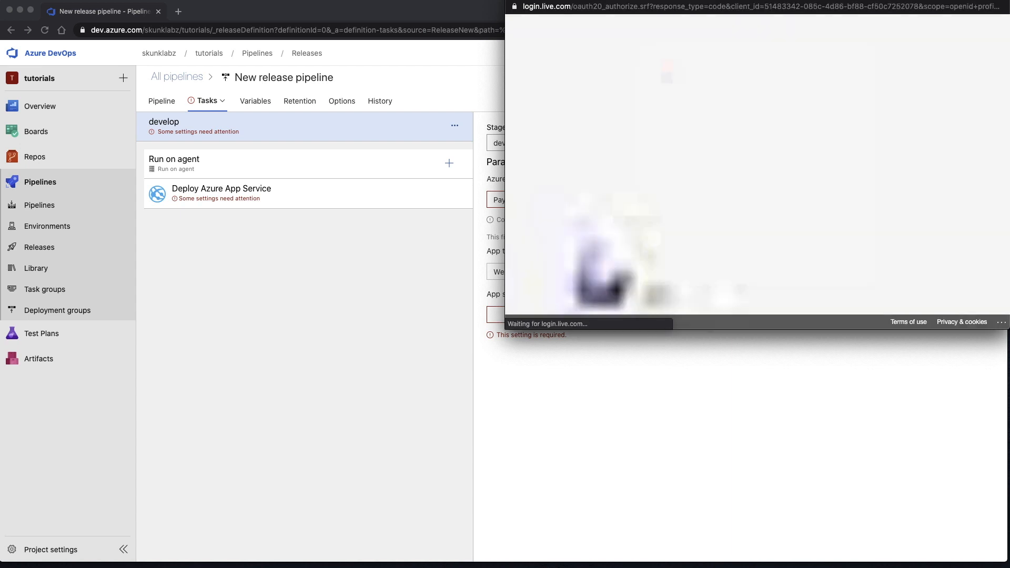
click(820, 255)
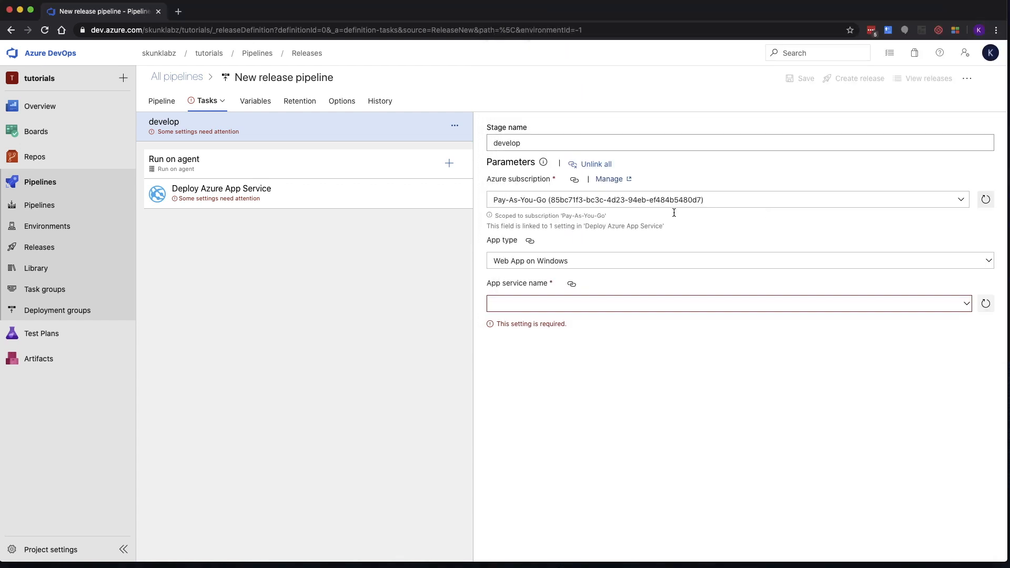
Set the stage's app type to Web App for Containers (Linux) and open the App service name choices.
click(752, 266)
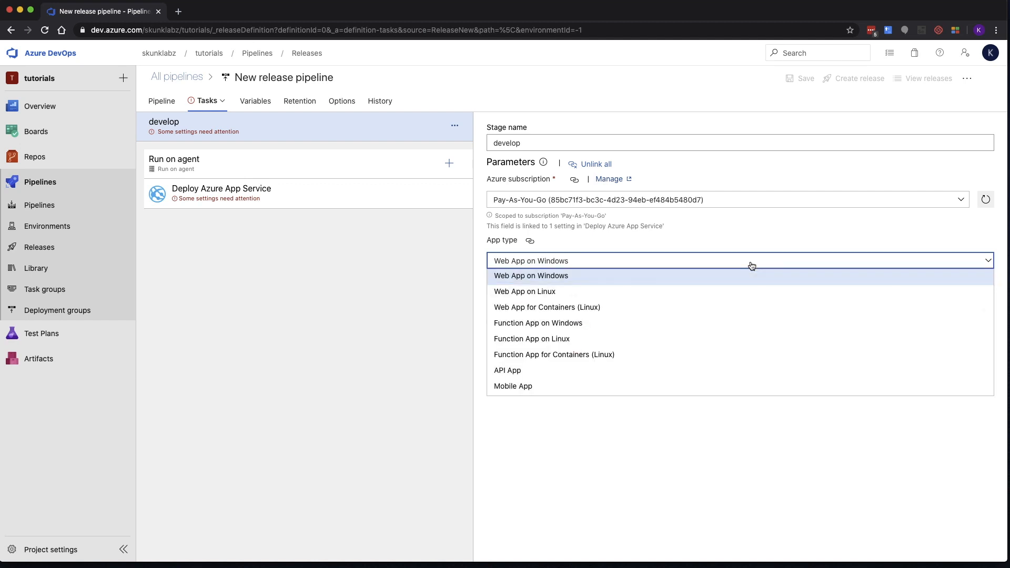
click(623, 311)
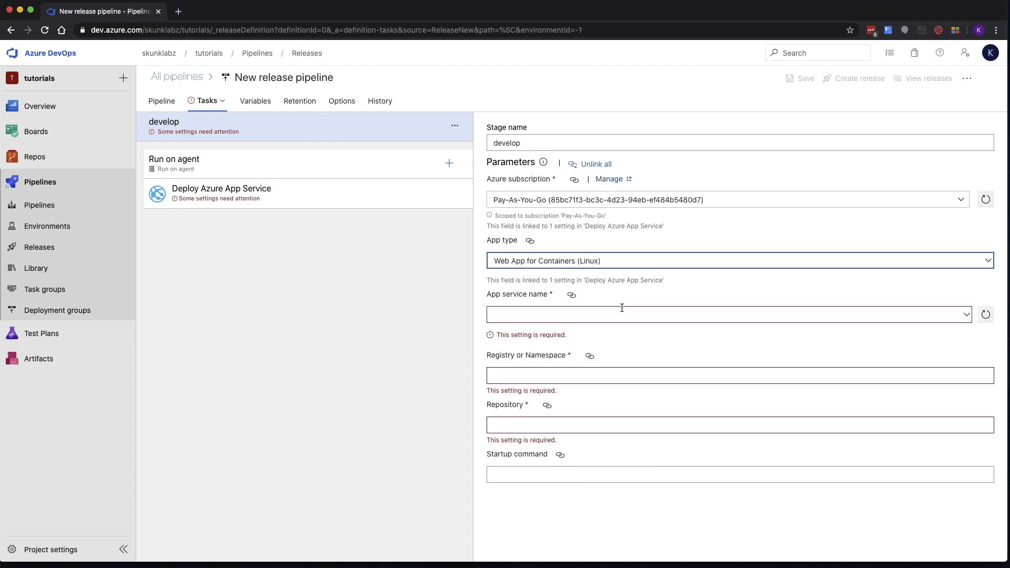
click(966, 315)
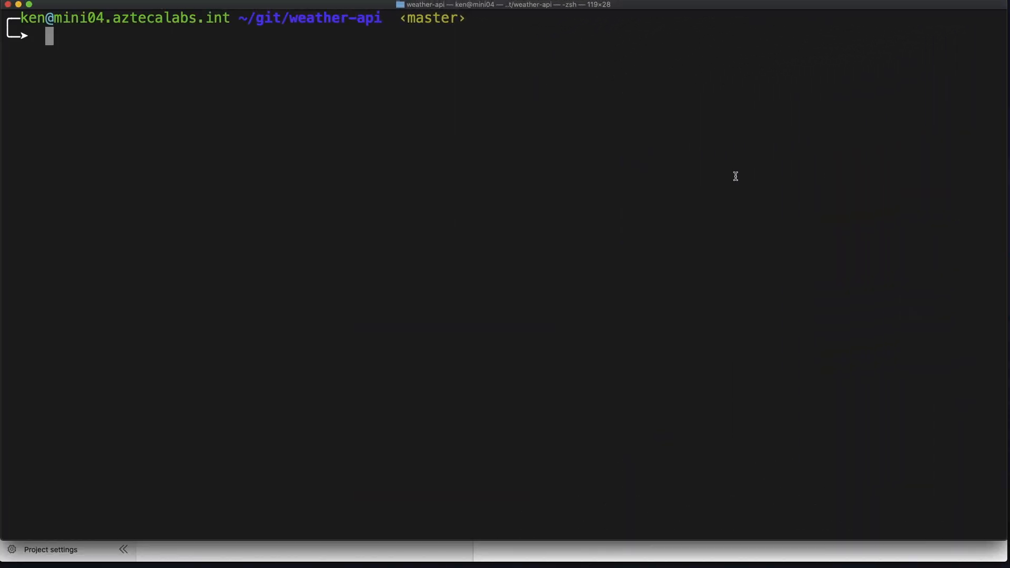
In the terminal, run az configure --defaults group=web-api-rg location=westus to set the default resource group and location.
text(az configure --defaults )
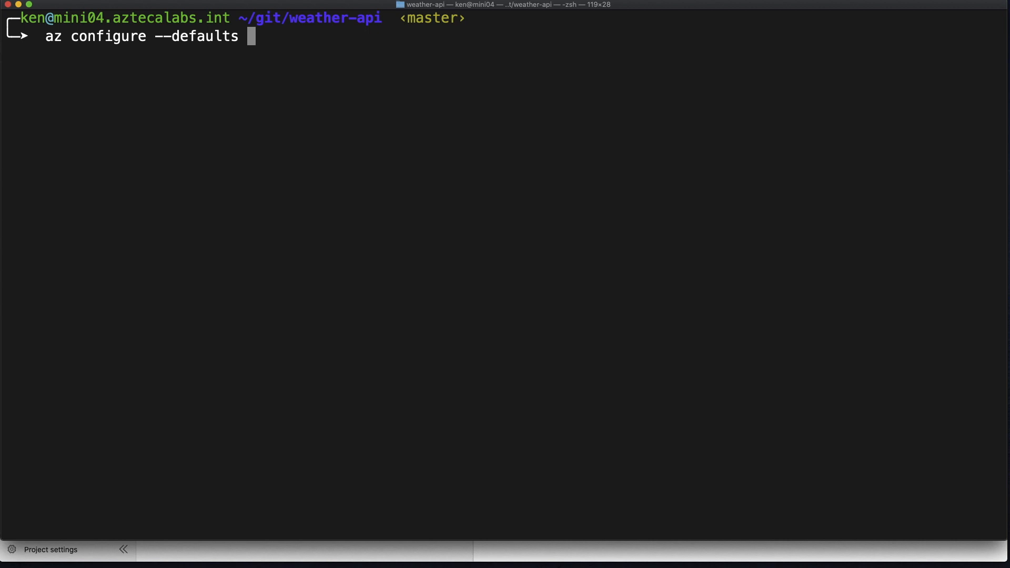
text(group=web-)
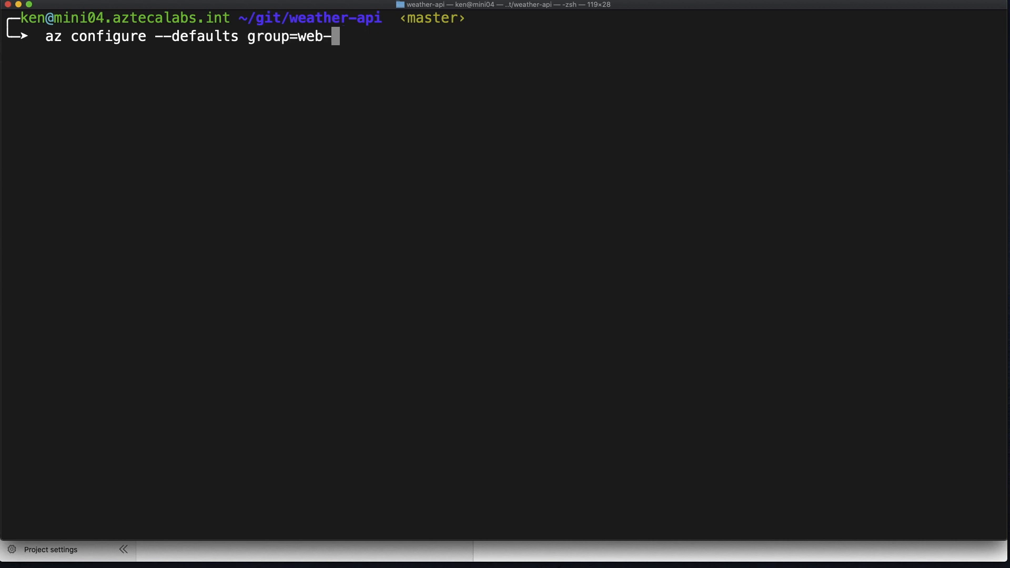
text(api-rg )
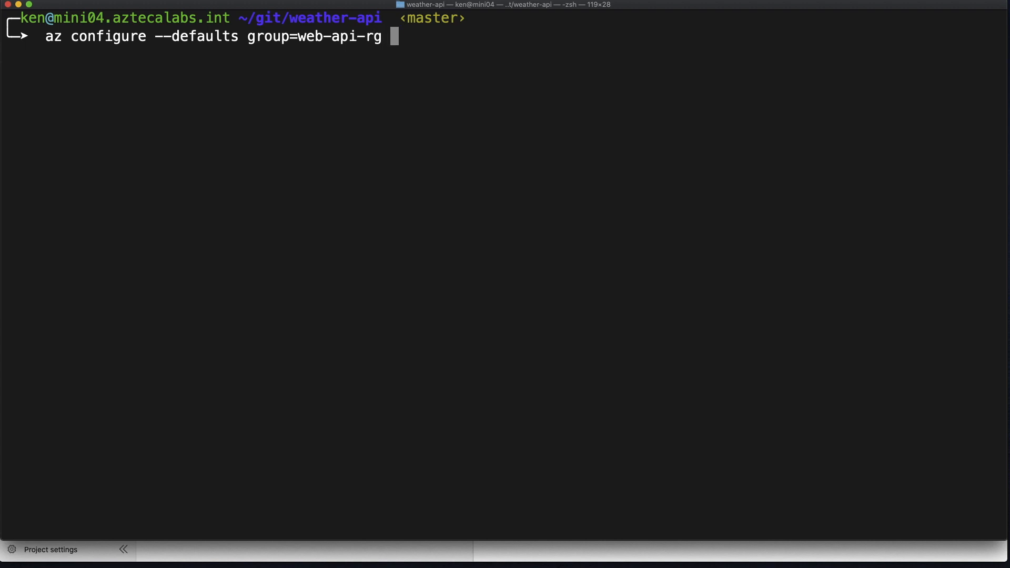
text(location=westus)
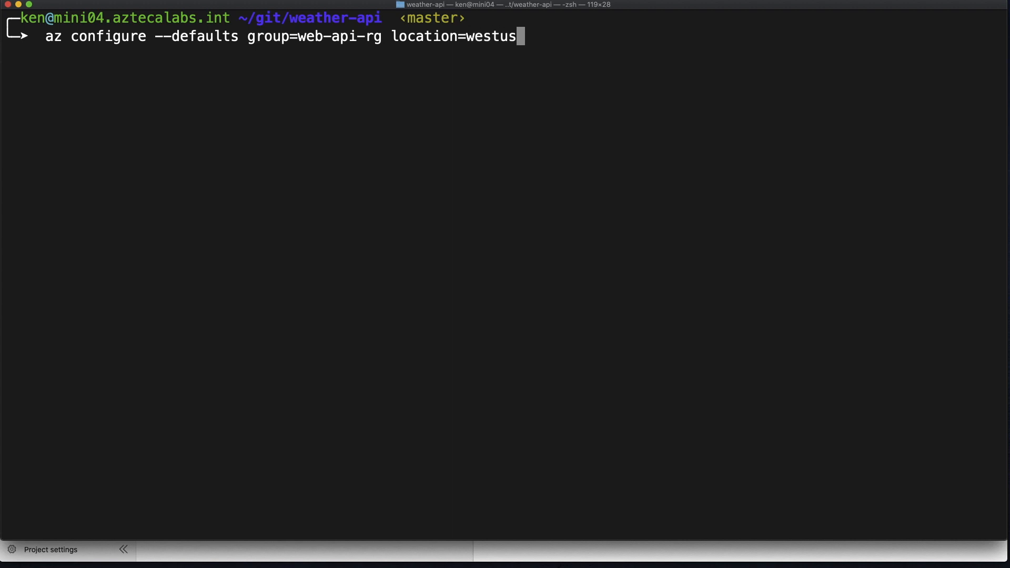
key(Return)
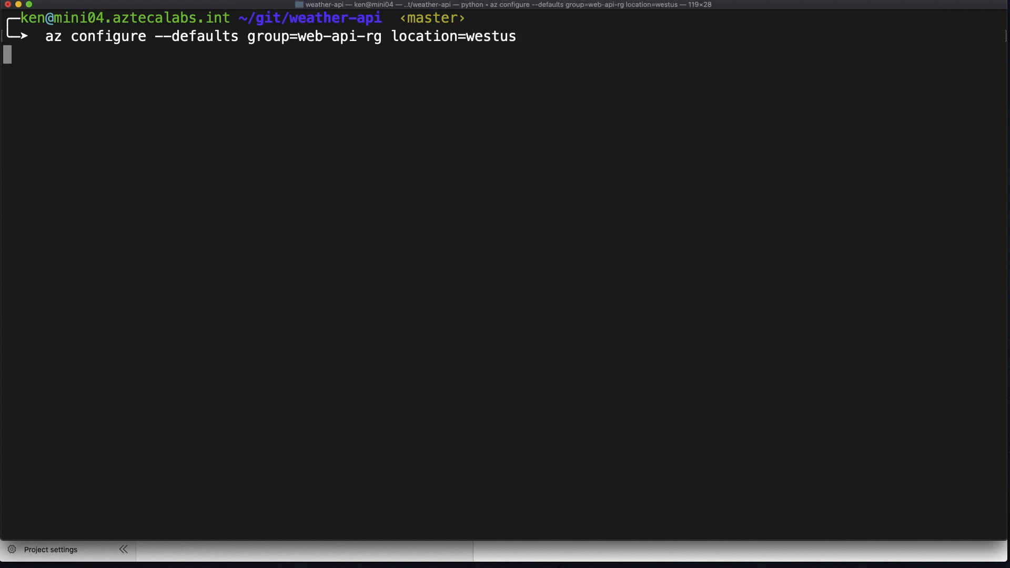
Create a Linux App Service plan by running az appservice plan create --name weather-api-pl --sku F1 --is-linux.
text(app)
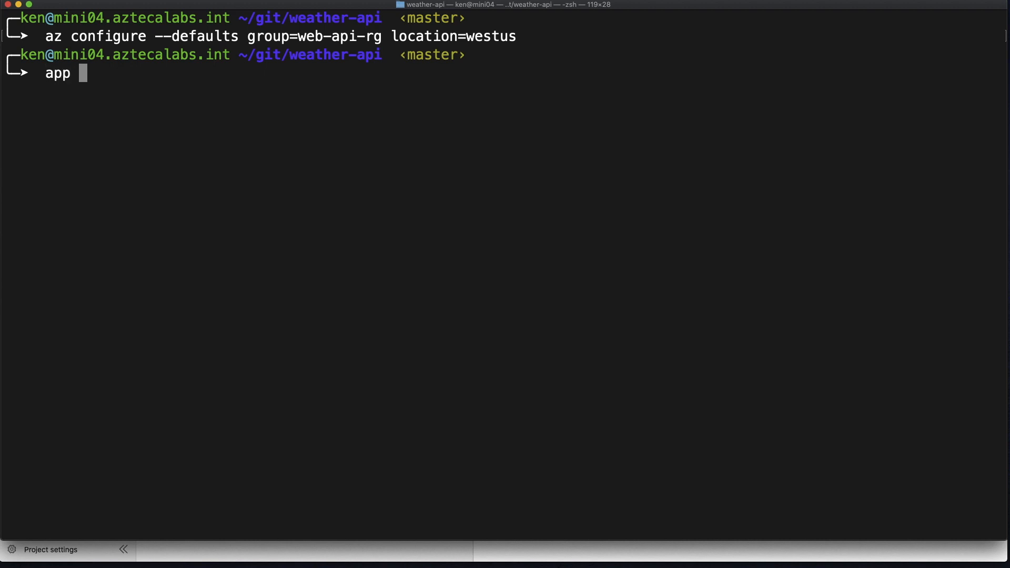
key(BackSpace)
key(BackSpace)
key(BackSpace)
text(z appservice)
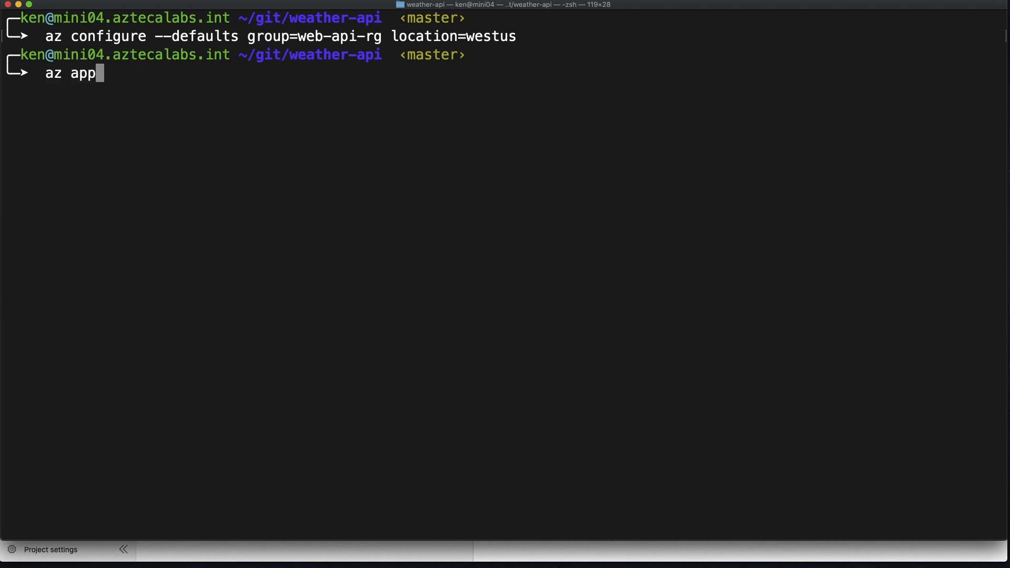
text( plan create)
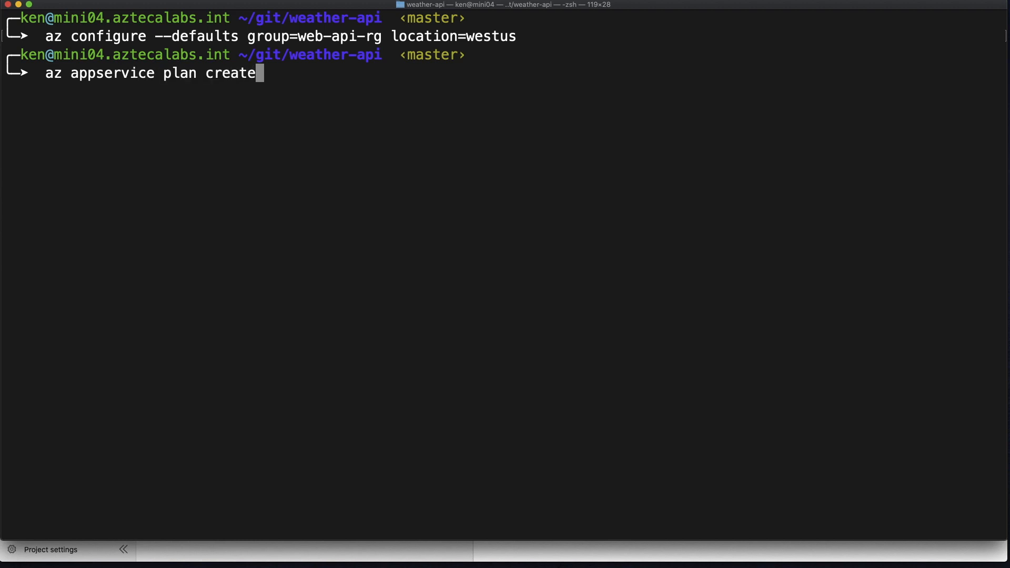
text( --name we)
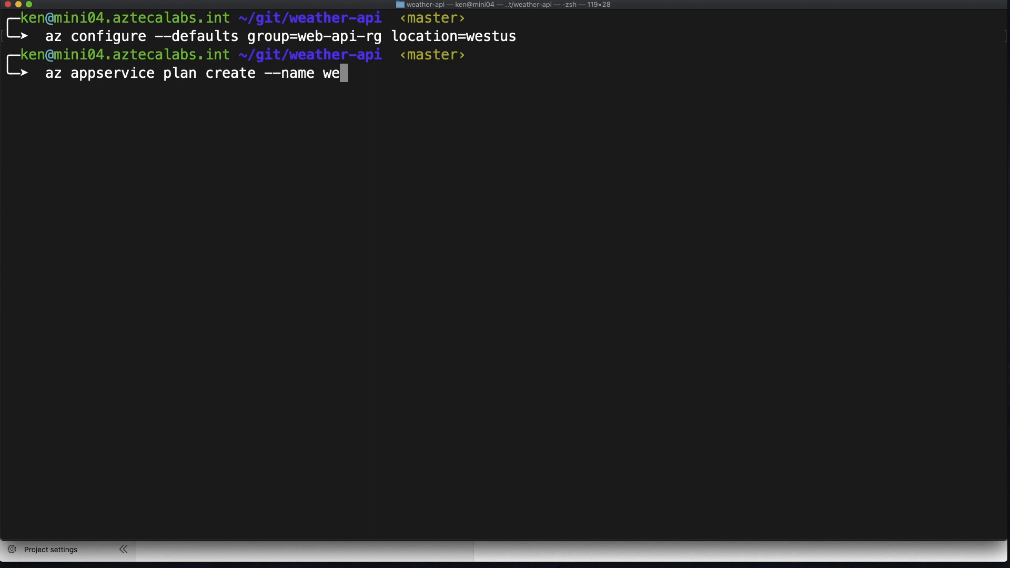
text(ather-api-pl --)
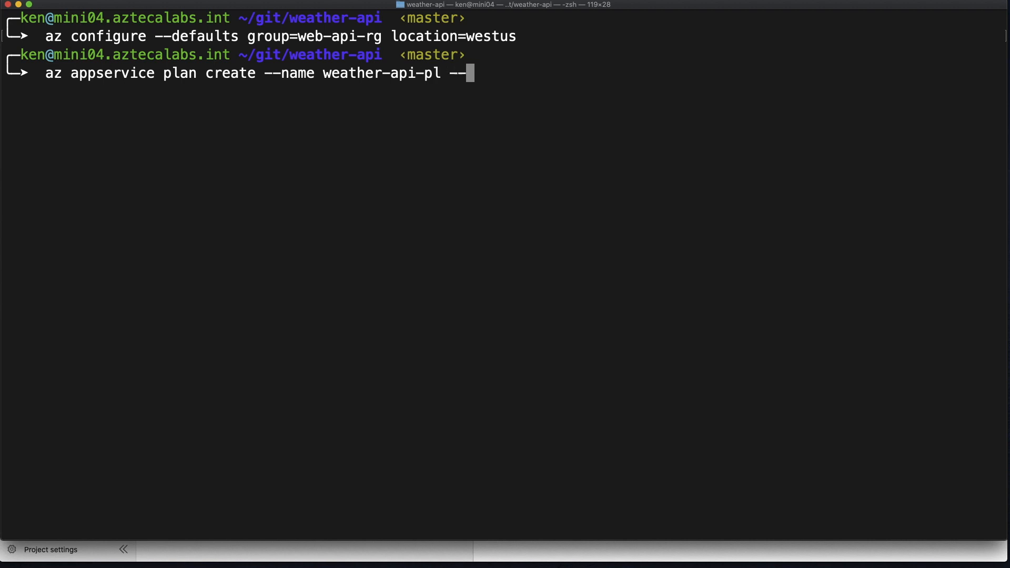
text(sku F)
text(1)
text( --)
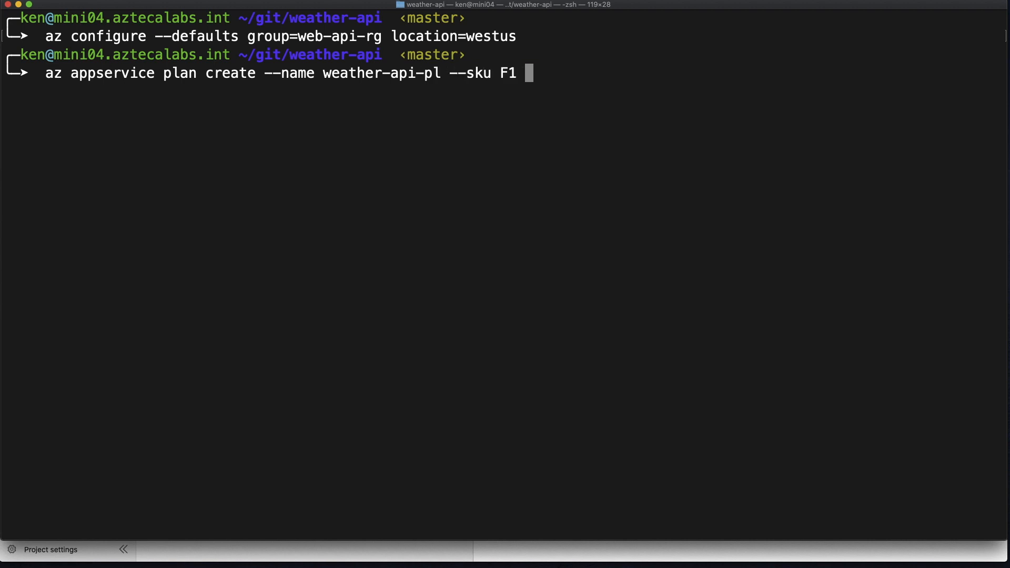
text(is-linux)
key(Return)
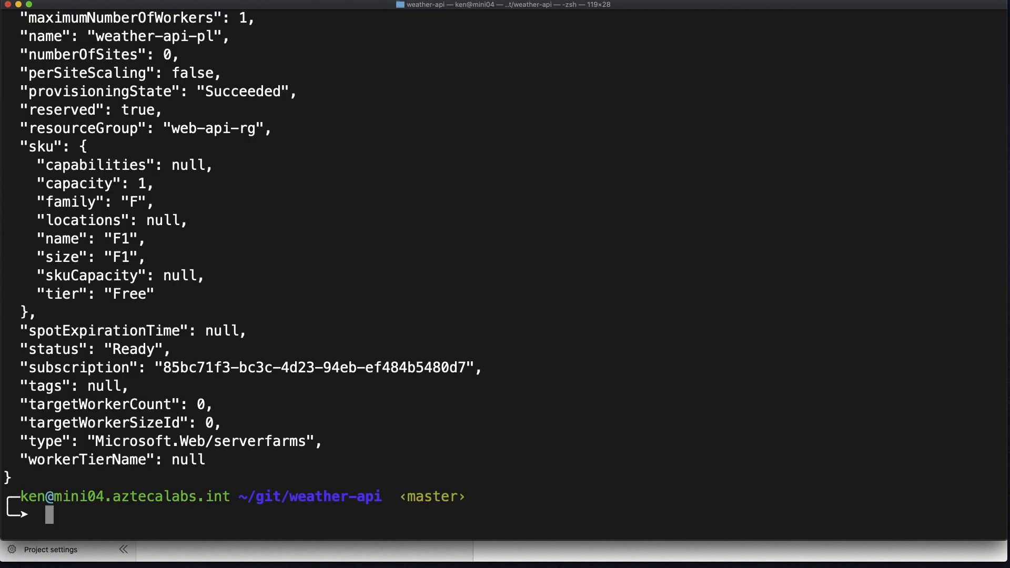
Create the web app by running az webapp create --plan weather-api-pl --name skunklabz-weather-api --deployment-container-image-name skunklabz.azurecr.io/weatherapi:latest, and review its output.
text(az webapp)
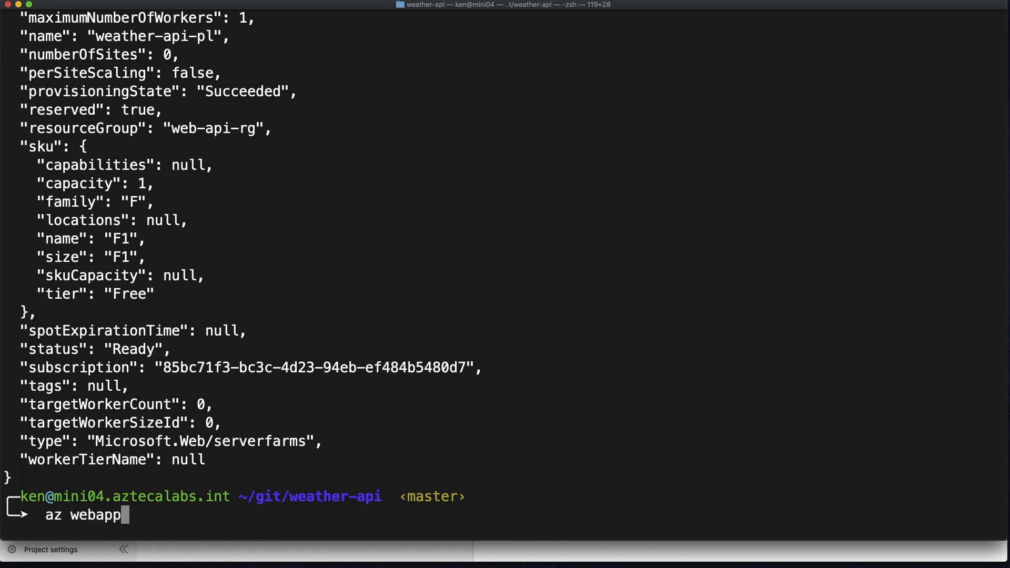
text( create --)
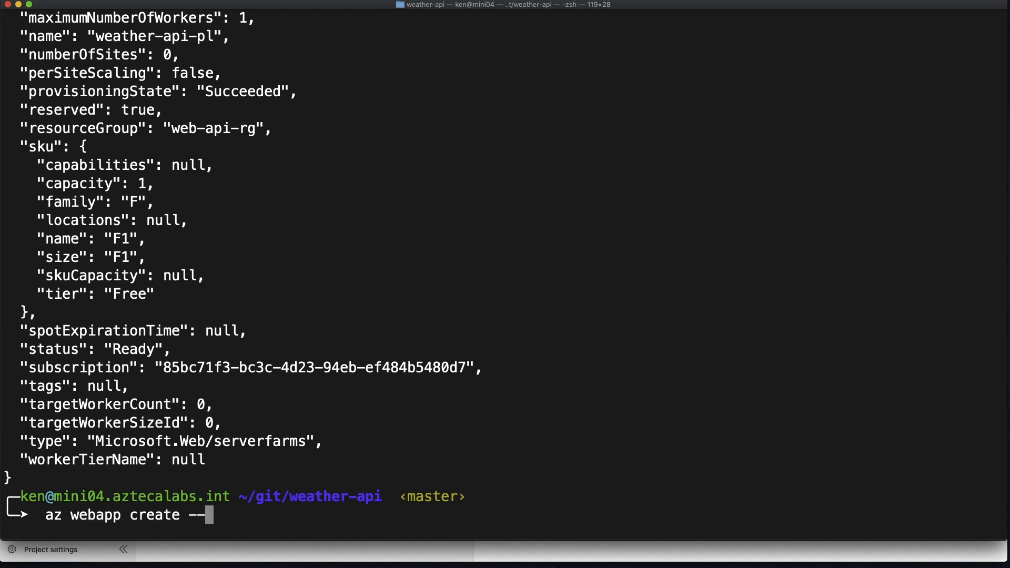
text(plan weat)
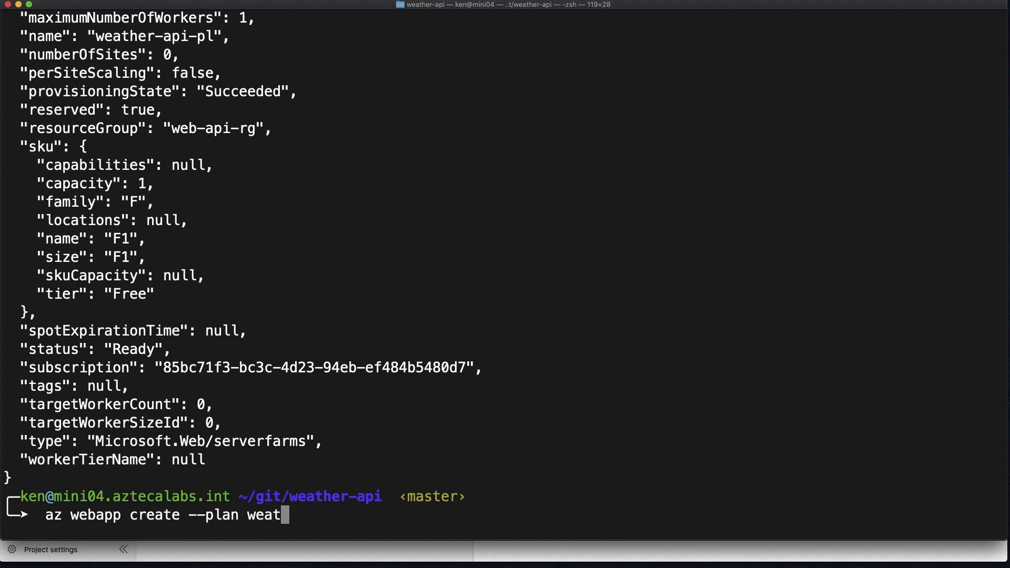
text(her-api-pl --name)
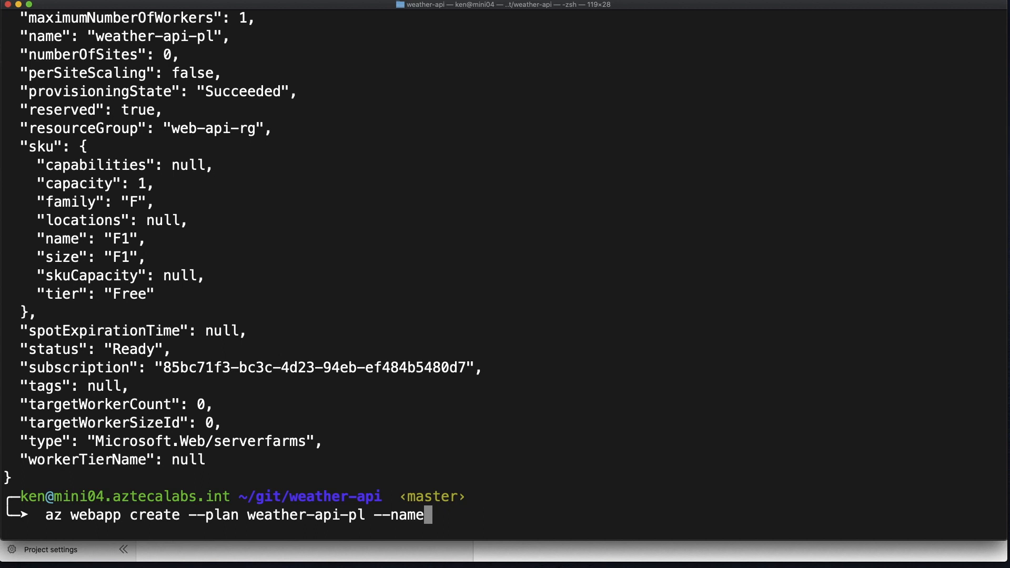
text( skunk)
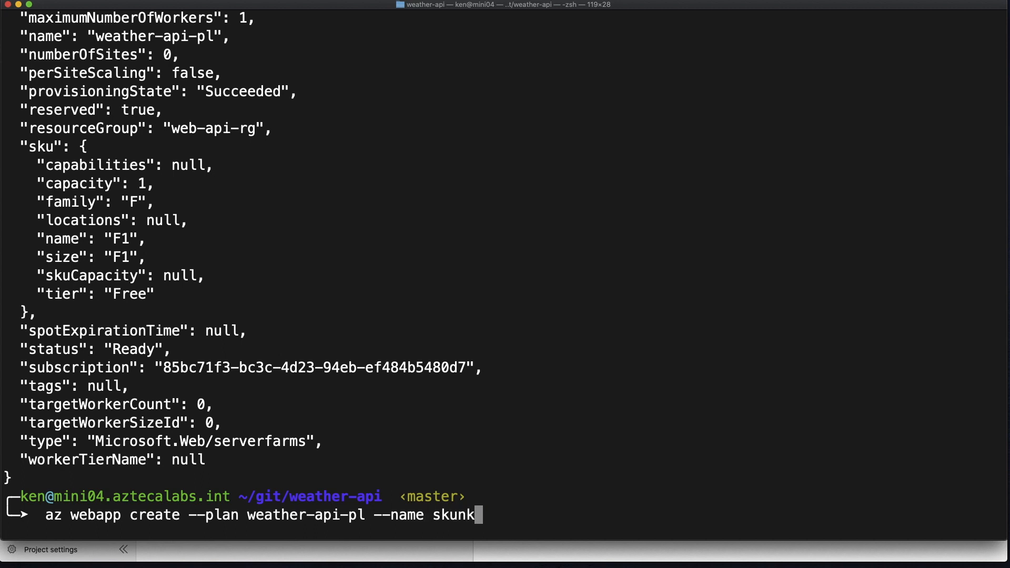
text(labz-we)
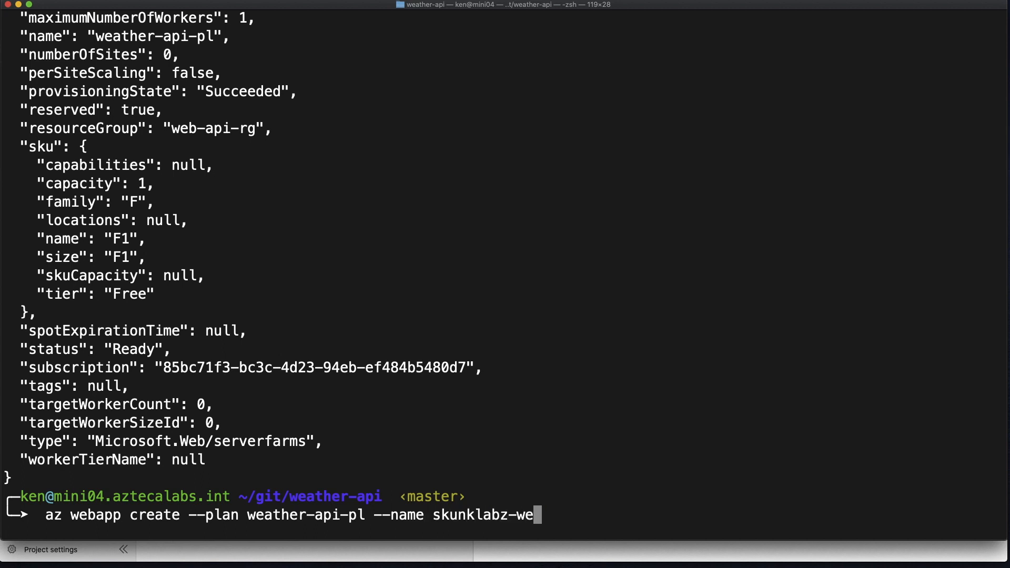
text(ather-api --deployment)
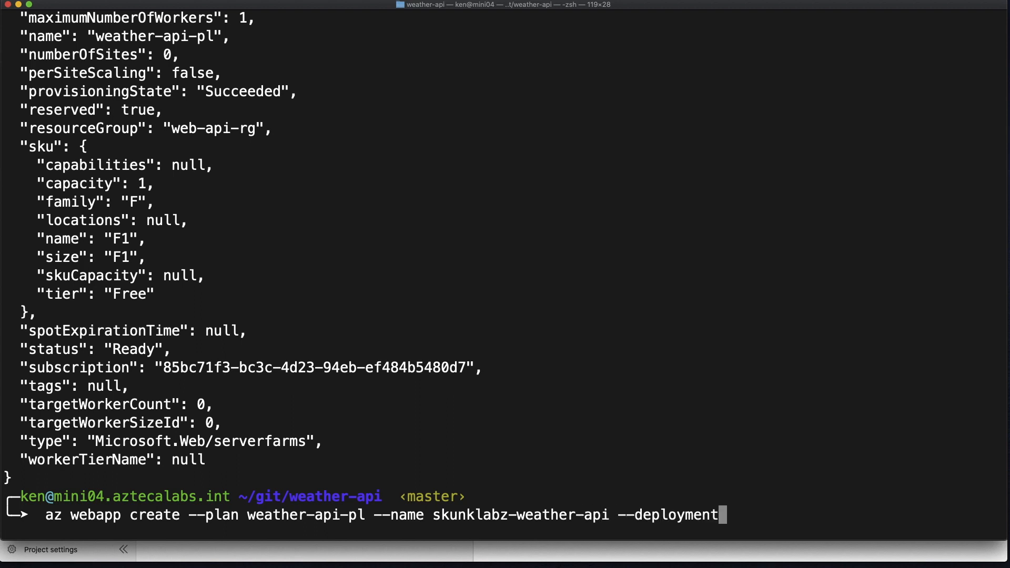
text(-contain)
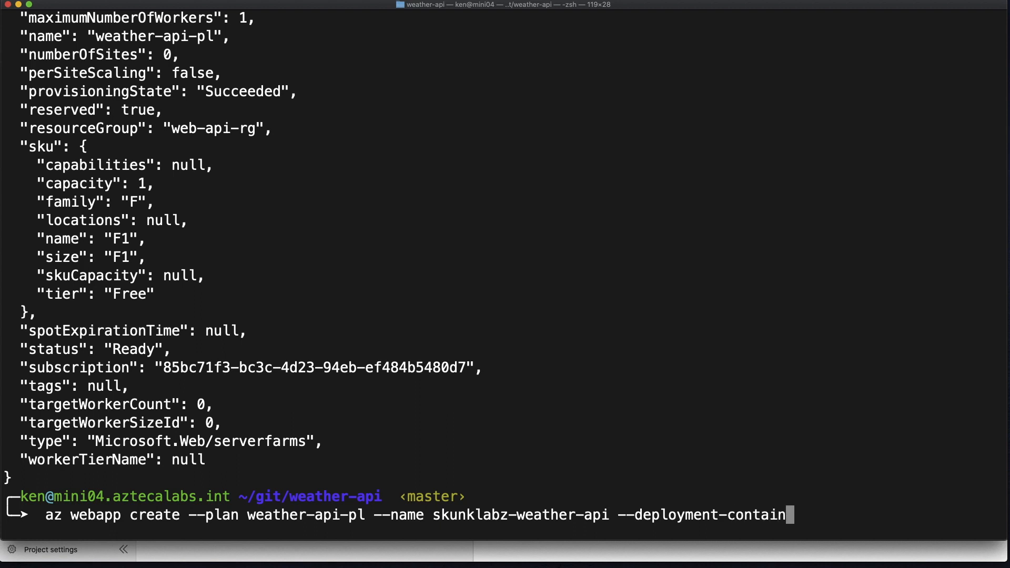
text(er-image)
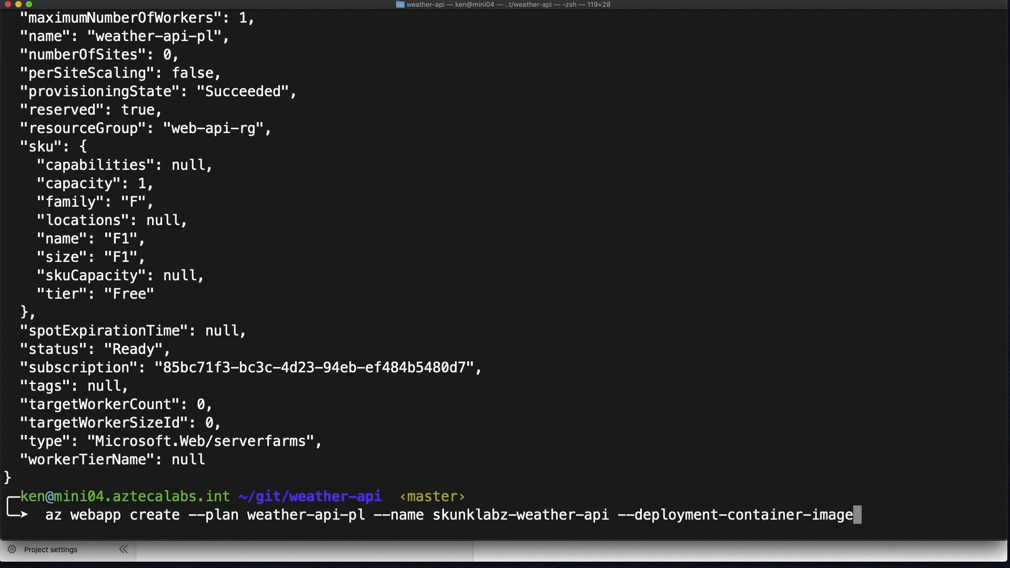
text(-name)
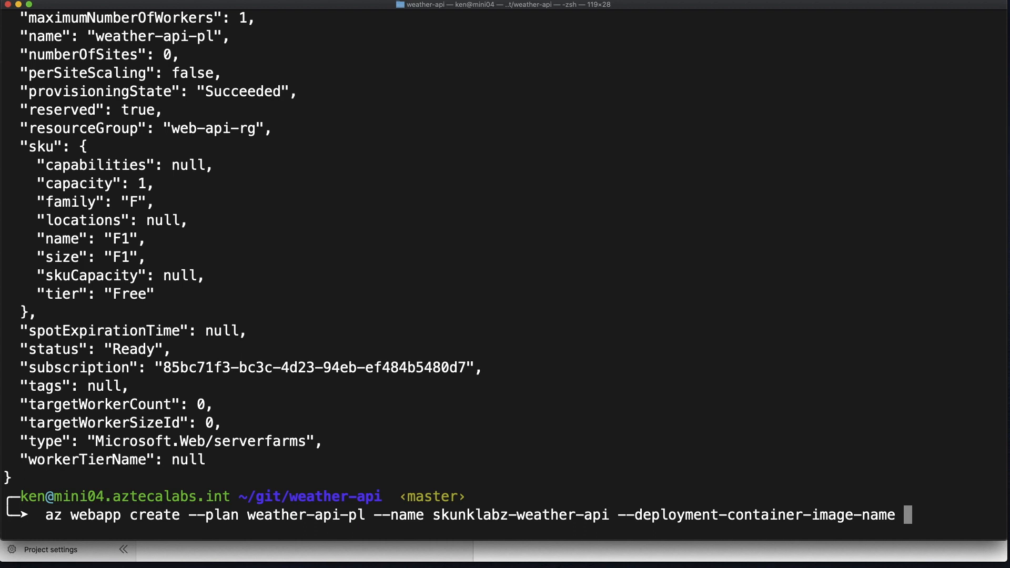
text(skunklabz)
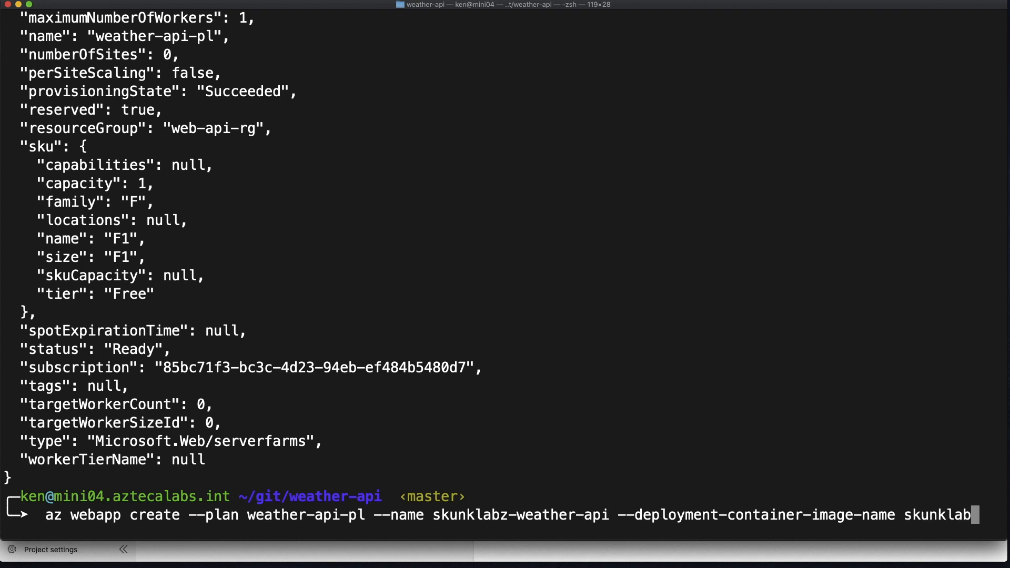
text(.azurecr.)
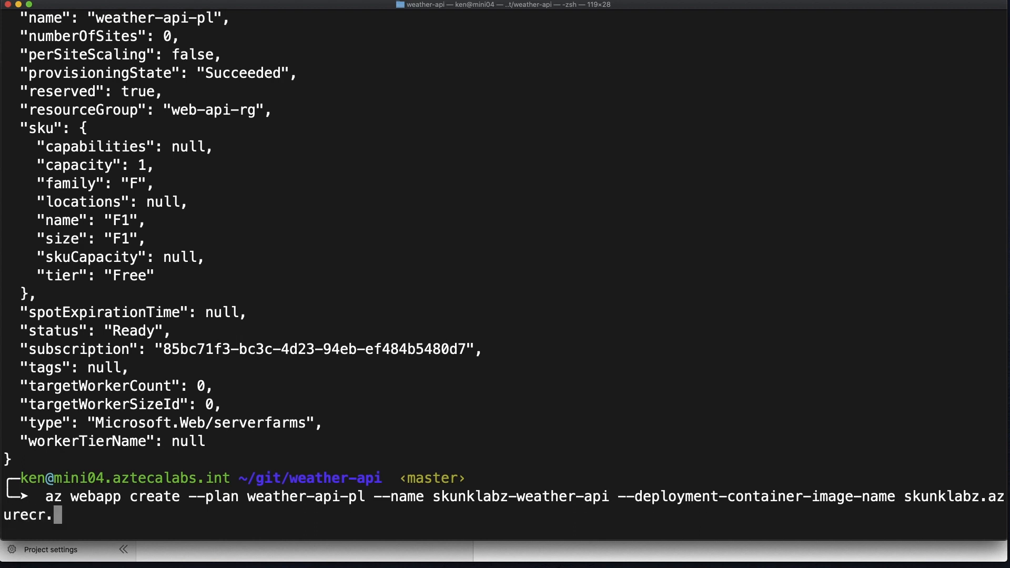
text(io/weath)
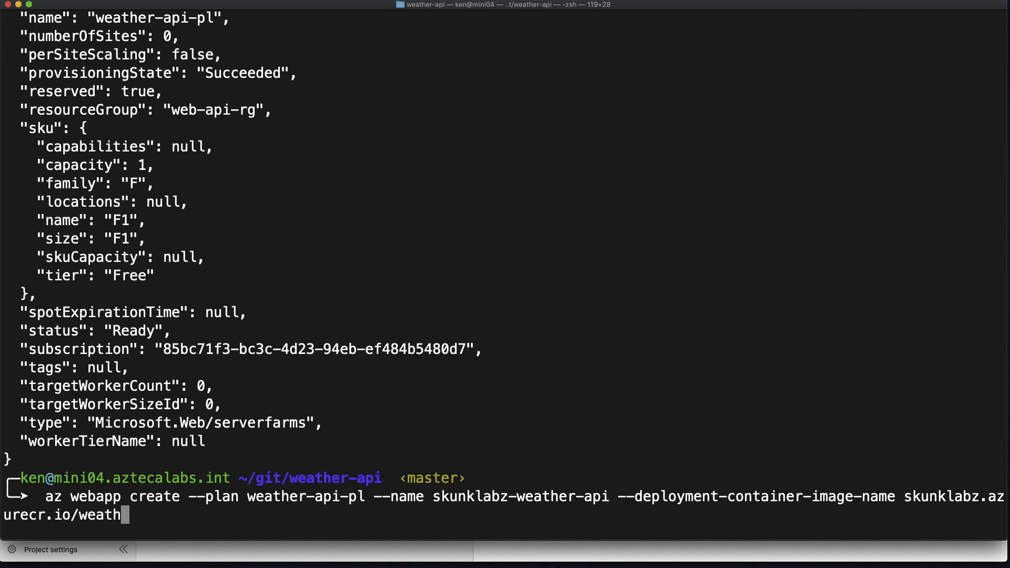
text(erapi:)
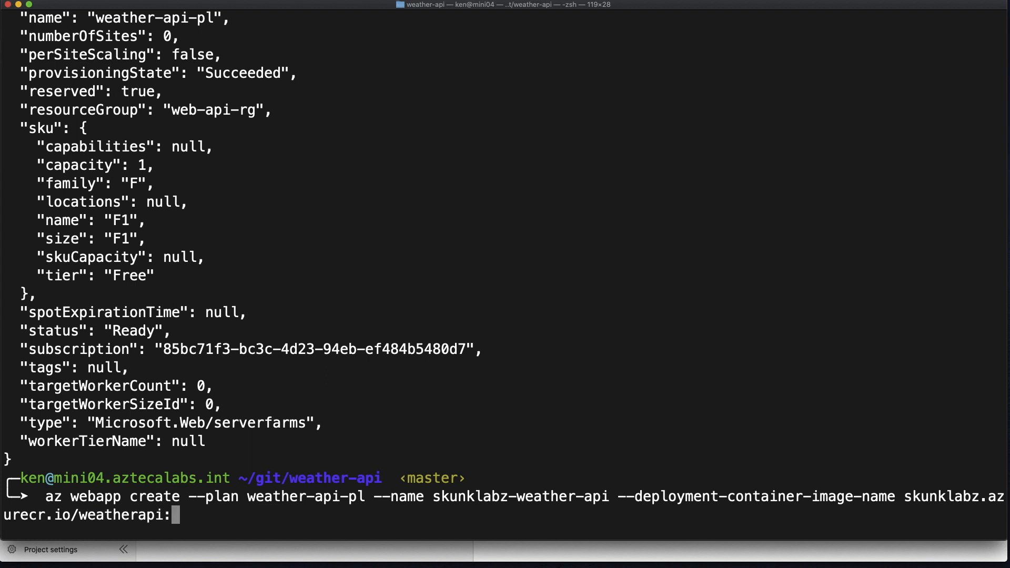
text(latest)
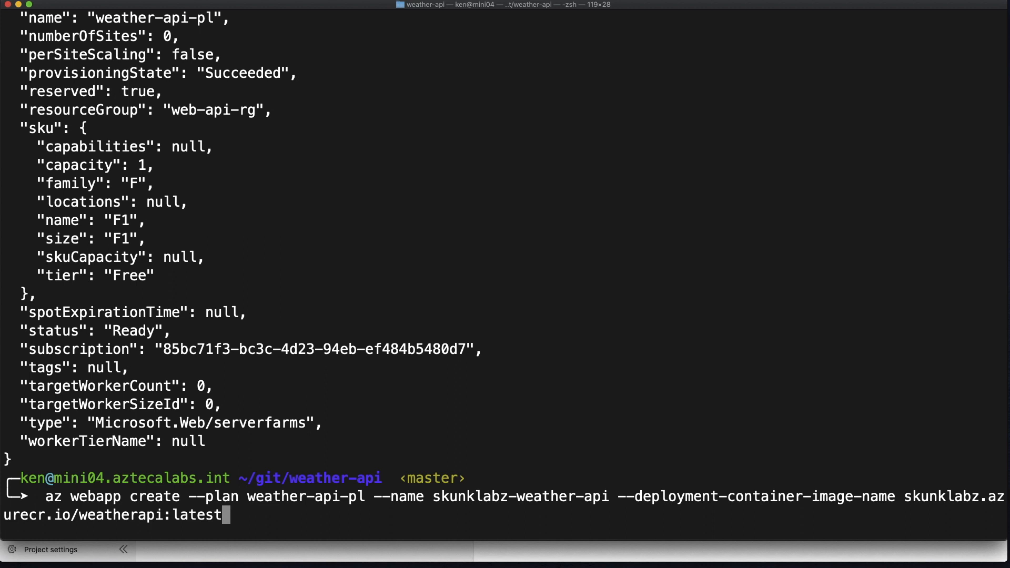
key(Return)
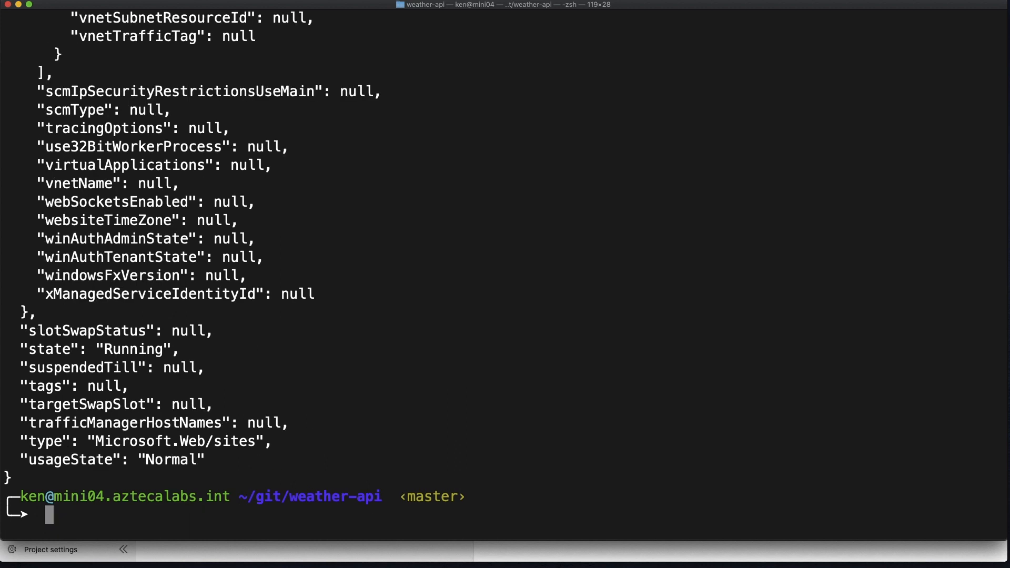
scroll(641, 158, up, 15)
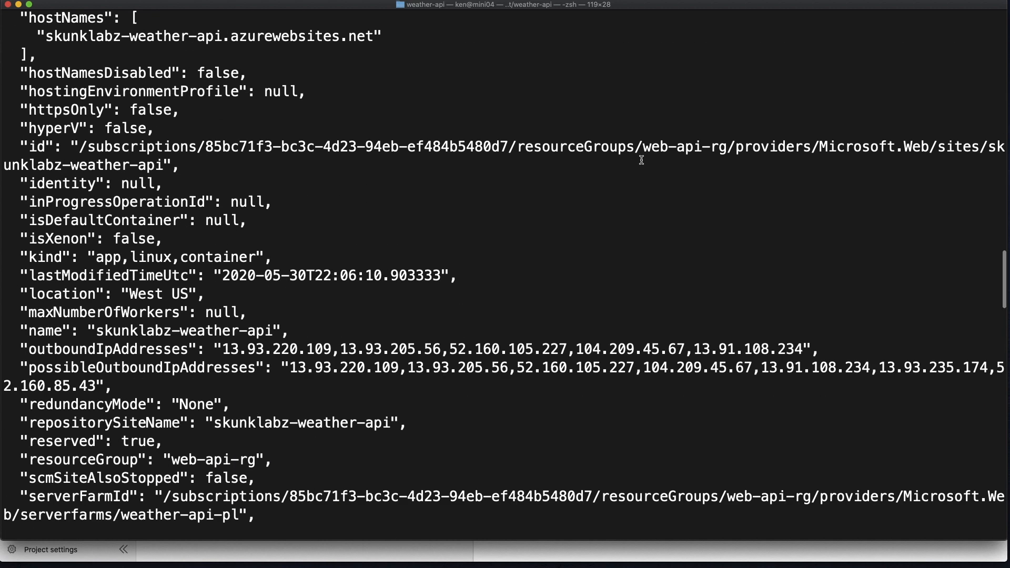
scroll(641, 160, up, 10)
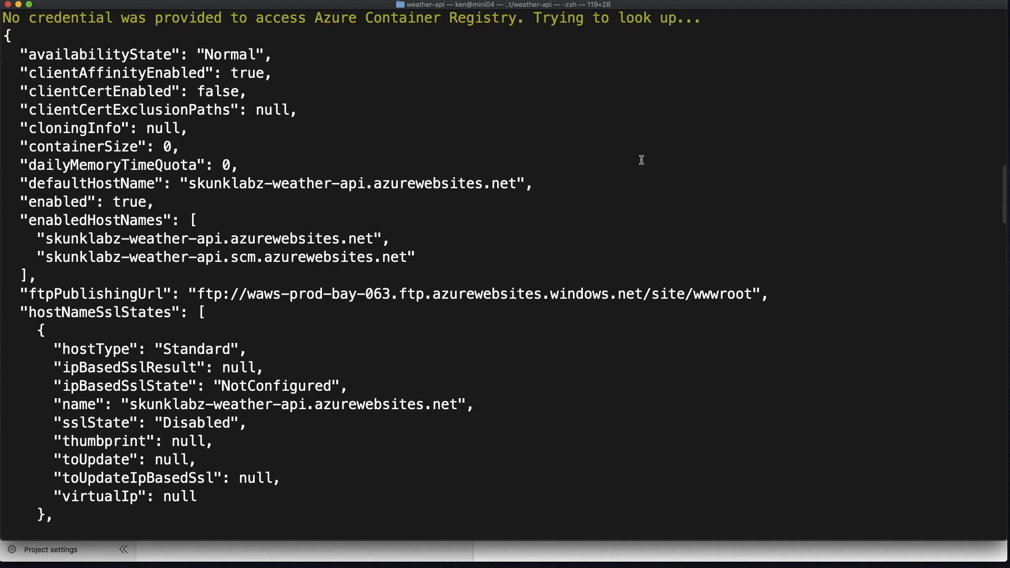
scroll(392, 207, up, 2)
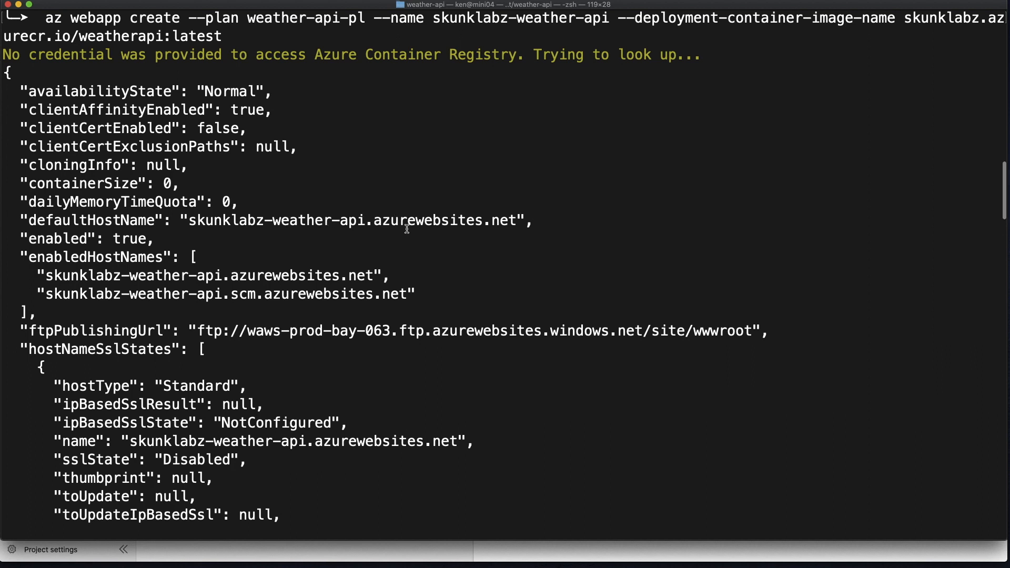
scroll(407, 229, down, 6)
scroll(407, 229, down, 15)
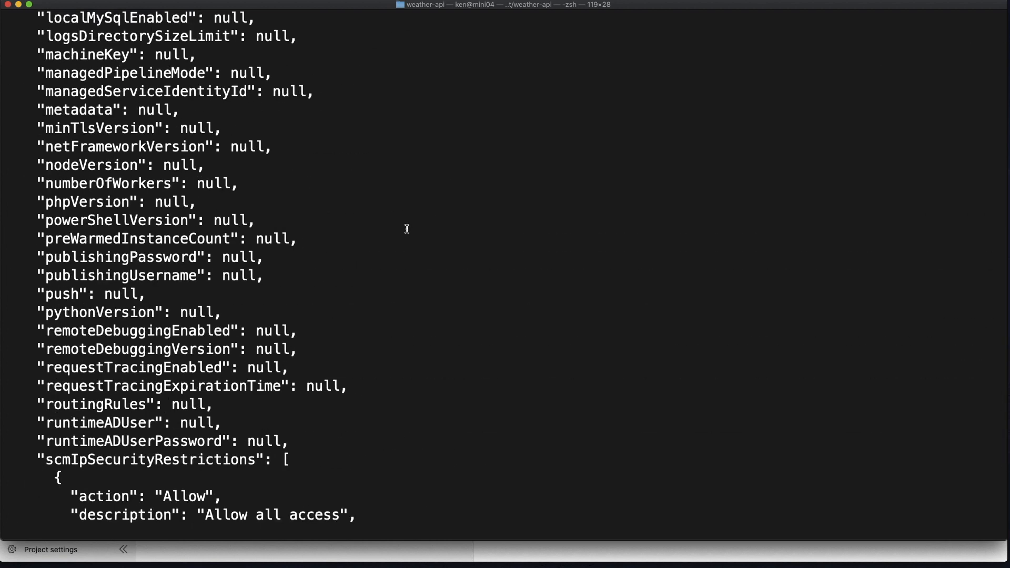
Switch to Azure DevOps in the browser and create a release pipeline from the Azure App Service deployment template, naming its stage development.
key(super+Tab)
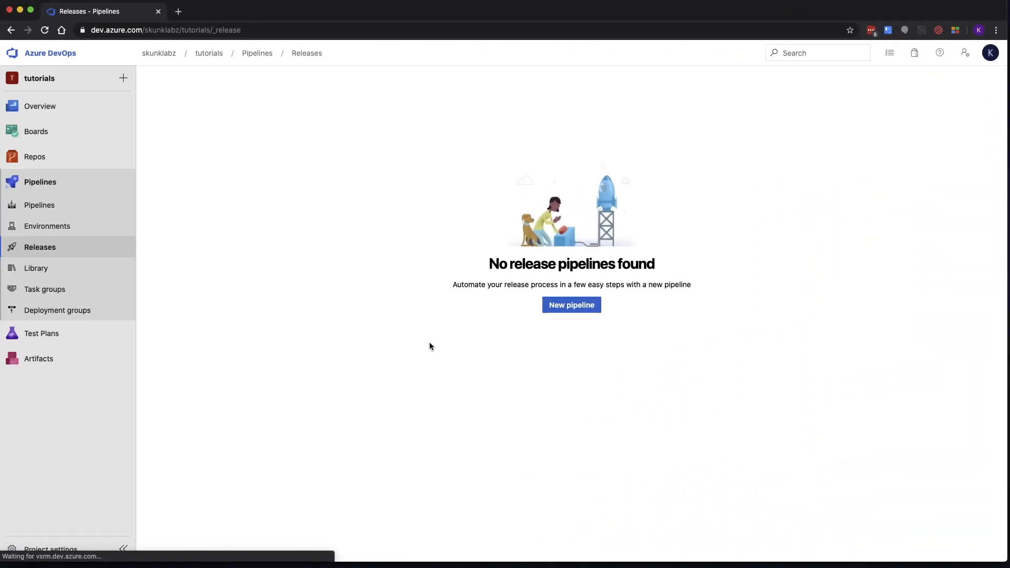
click(571, 306)
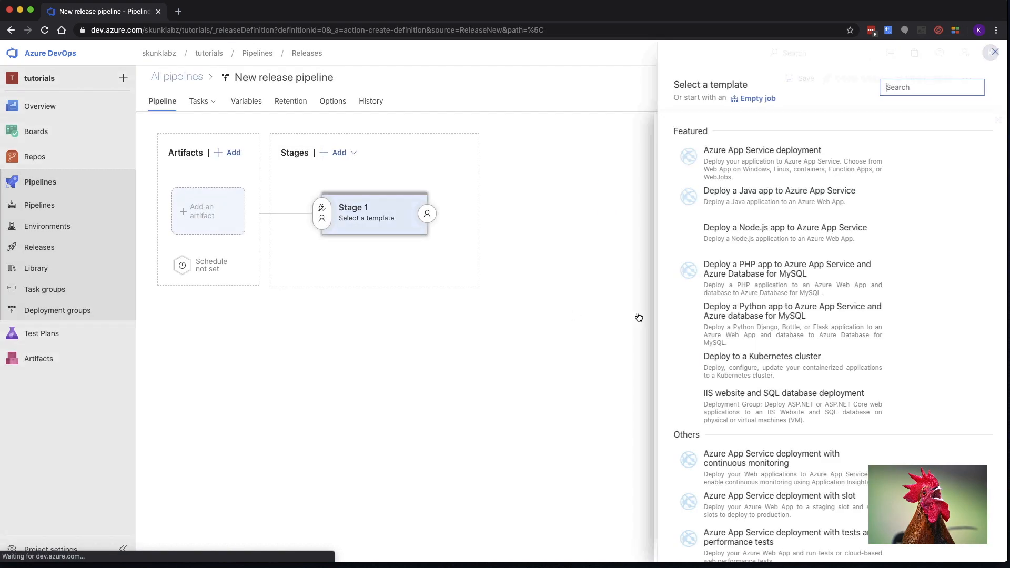
click(758, 160)
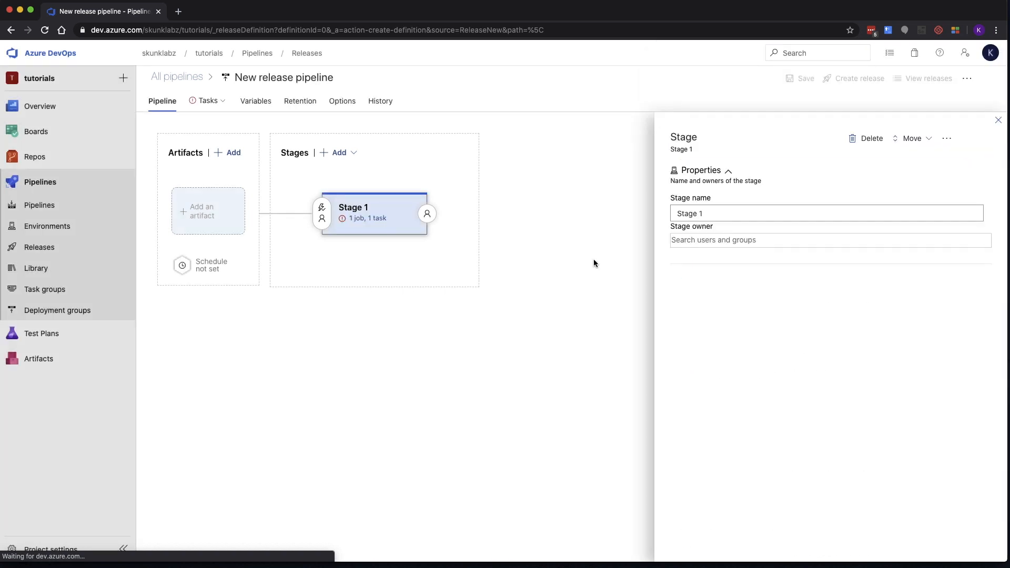
drag(735, 213, 662, 219)
text(development)
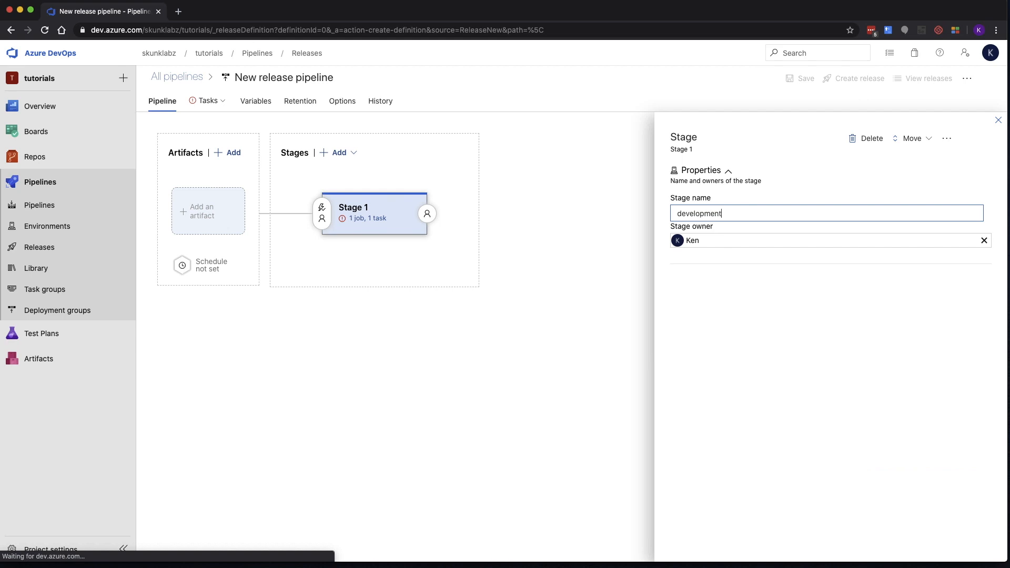
Open the development stage's tasks and choose the available Pay-As-You-Go service connection as its Azure subscription.
click(368, 218)
click(959, 203)
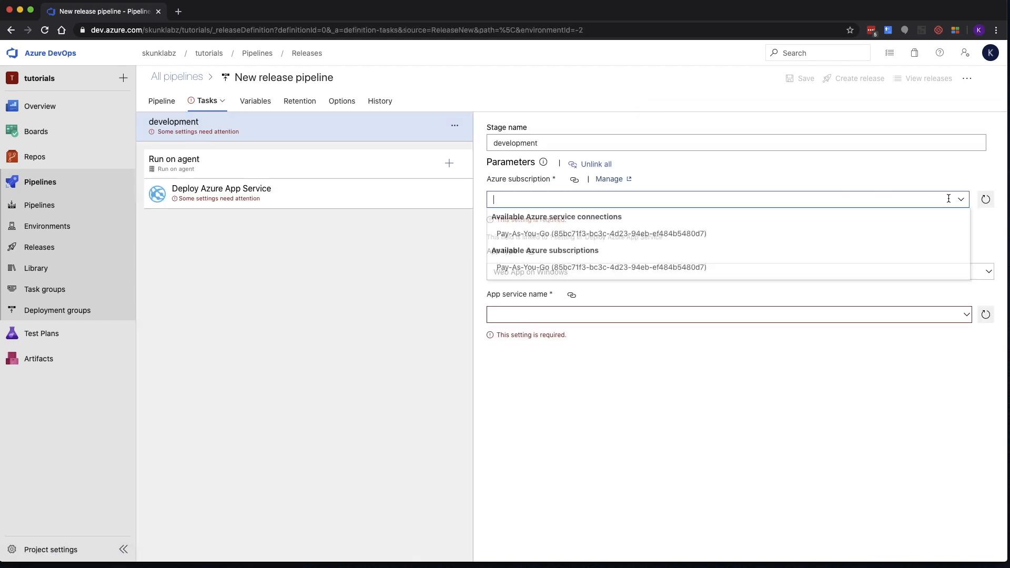
click(548, 234)
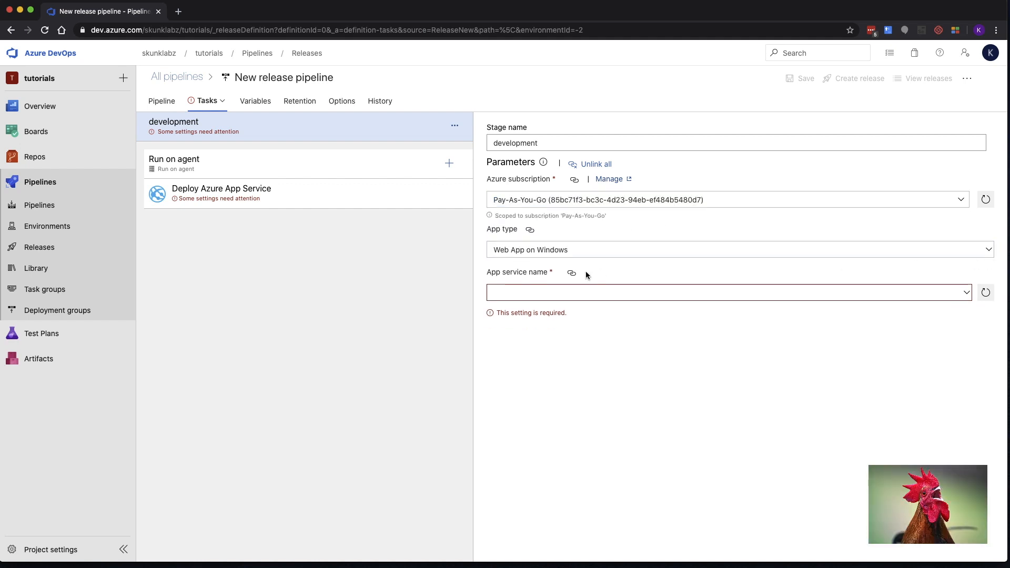
Set the stage's app type to Web App for Containers (Linux) and its App service name to skunklabz-weather-api.
click(595, 251)
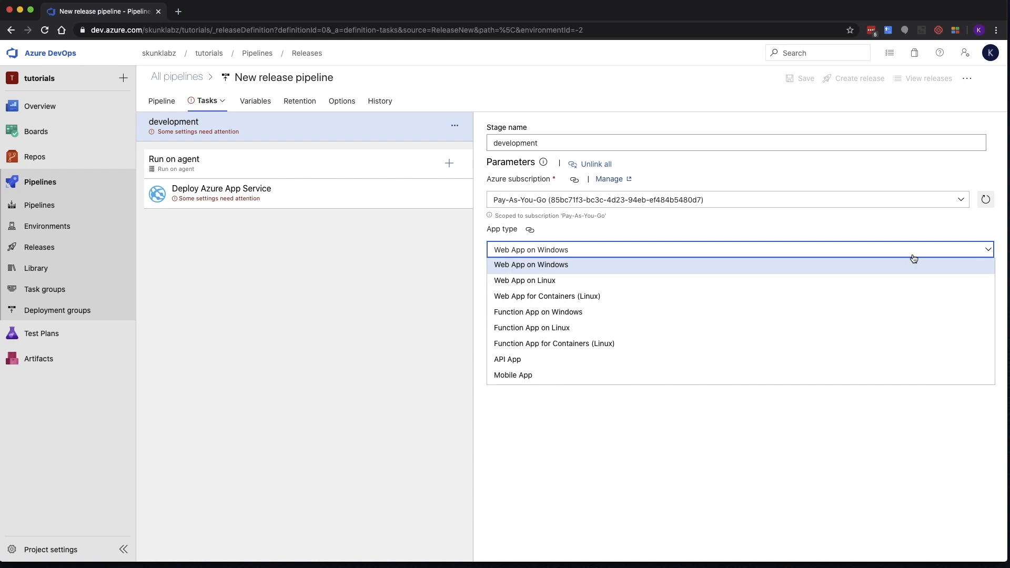
click(582, 295)
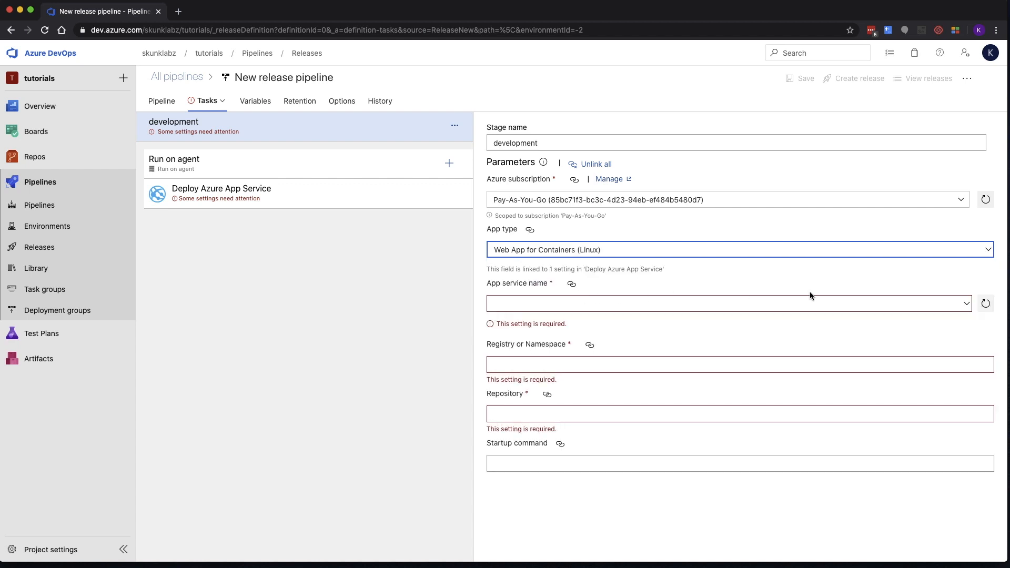
click(967, 302)
click(967, 303)
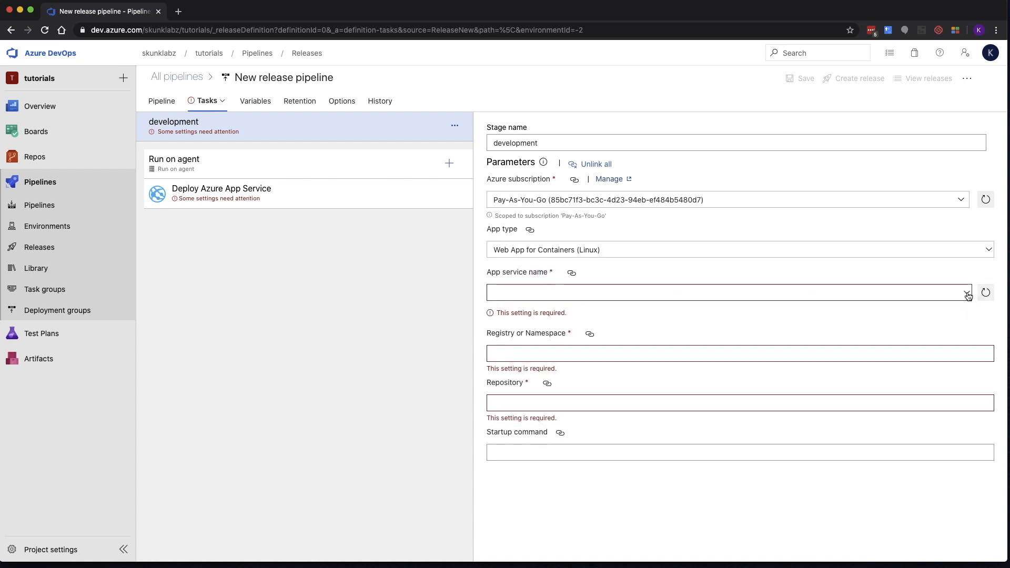
click(593, 309)
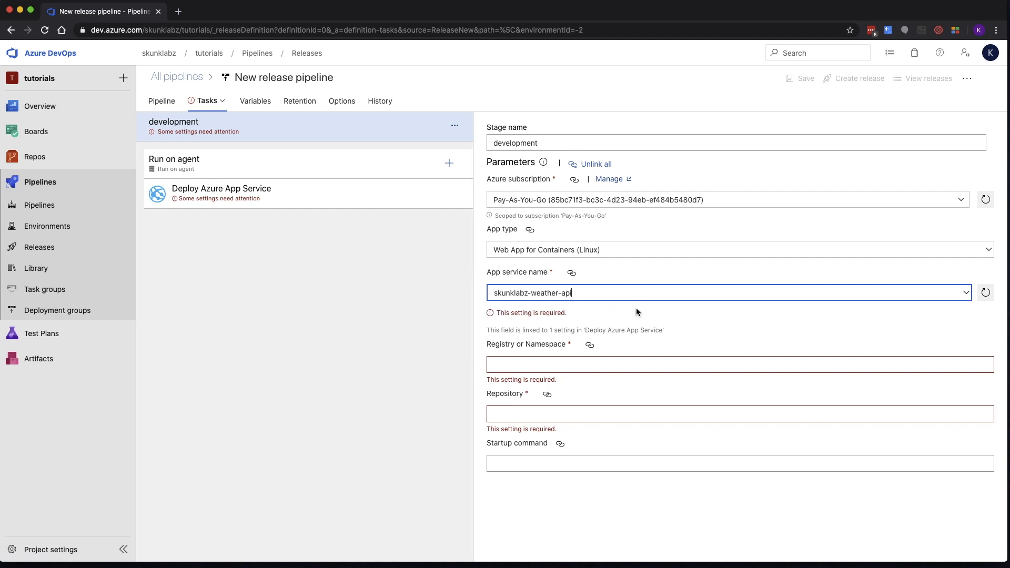
Set the stage's registry or namespace to skunklabz.azurecr.io and its repository to weatherapi.
click(863, 345)
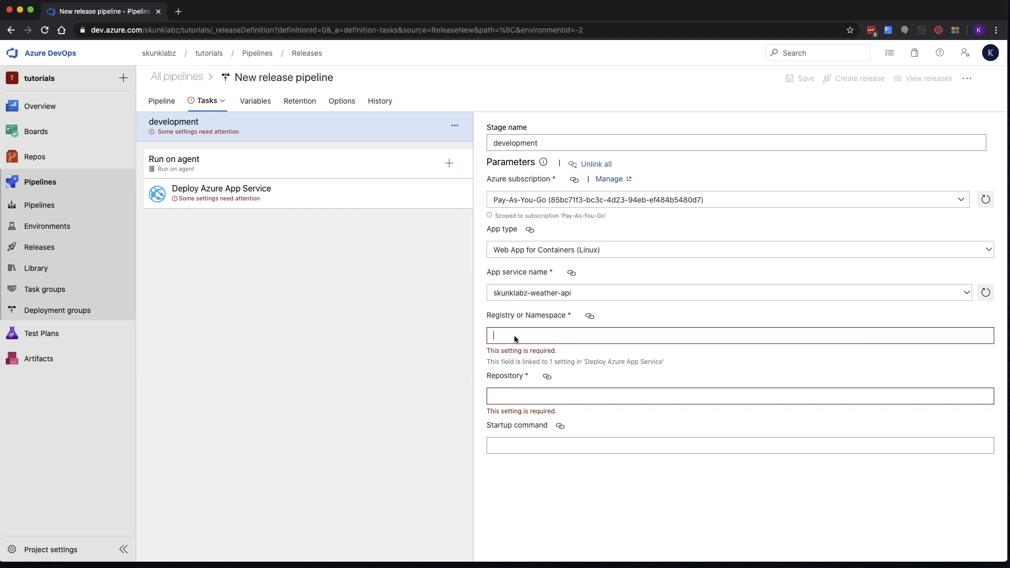
text(skunklabz.azurecr.io)
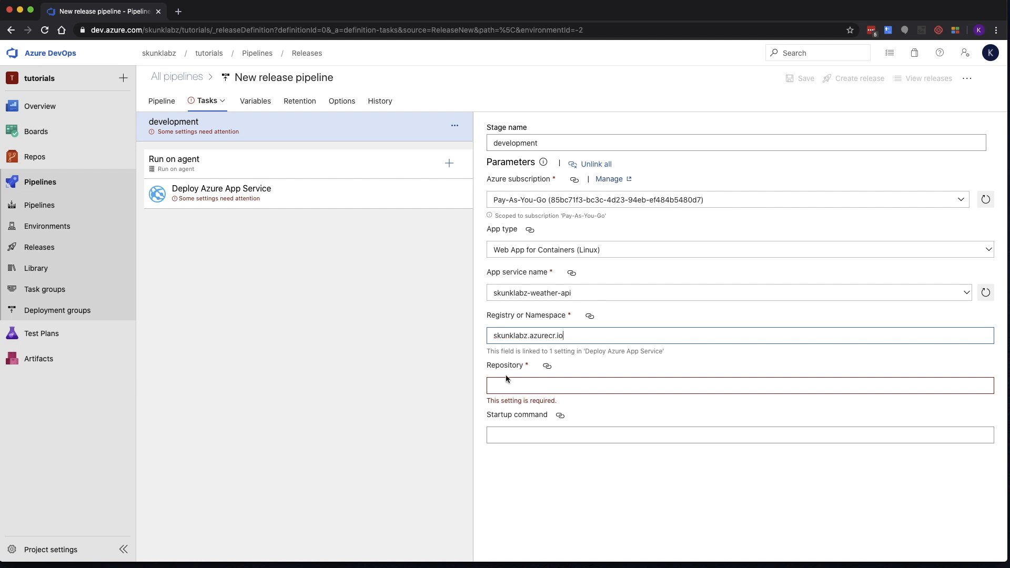
click(514, 390)
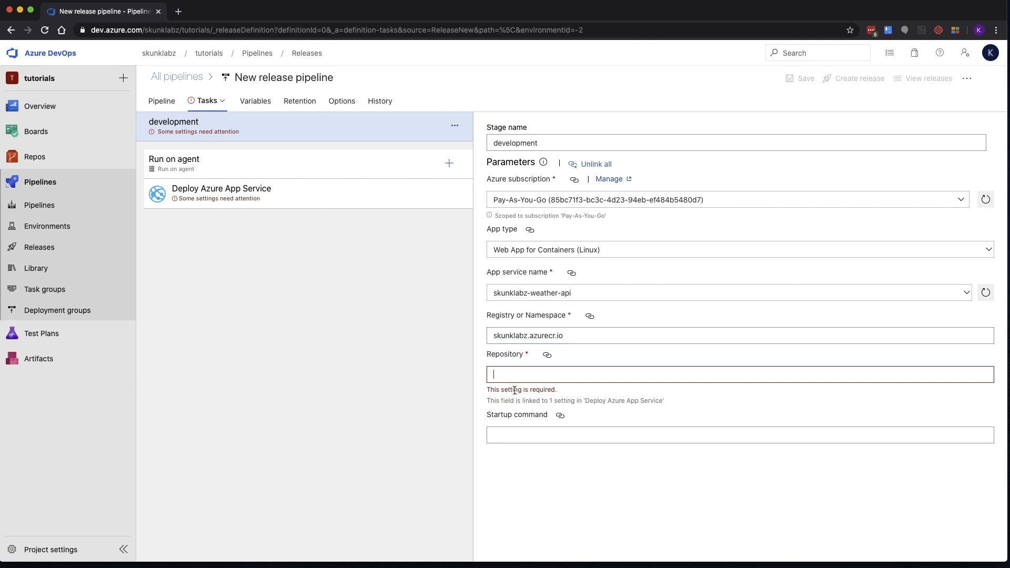
text(wa)
key(BackSpace)
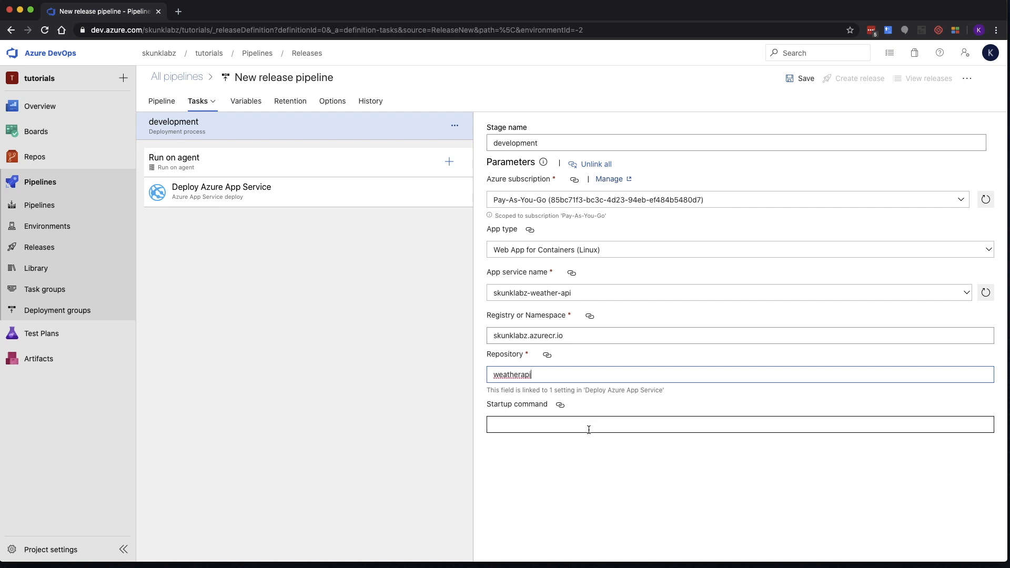
Save the new release pipeline in the root folder, rename it weather-api, and save the renamed pipeline.
click(805, 79)
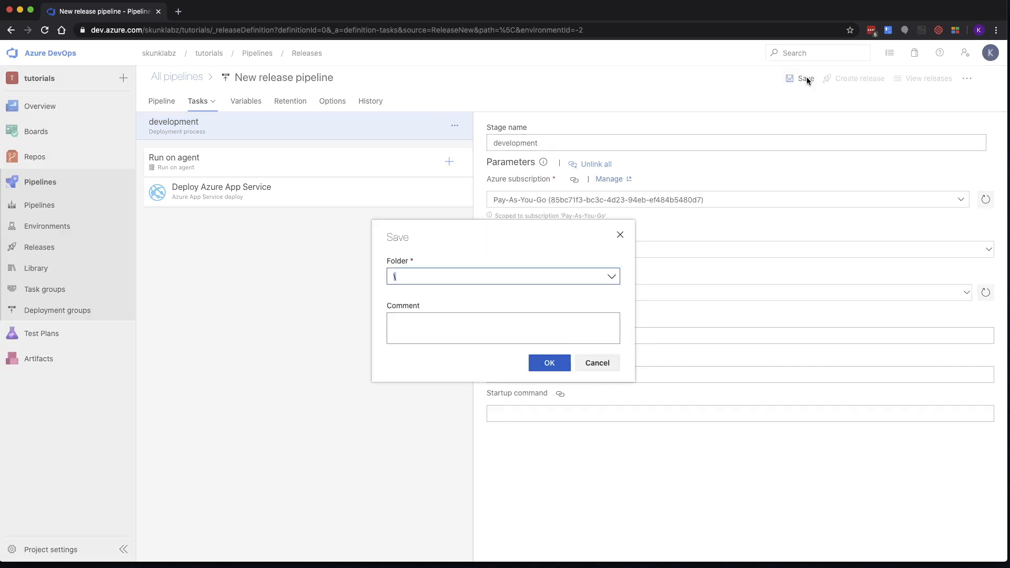
click(549, 363)
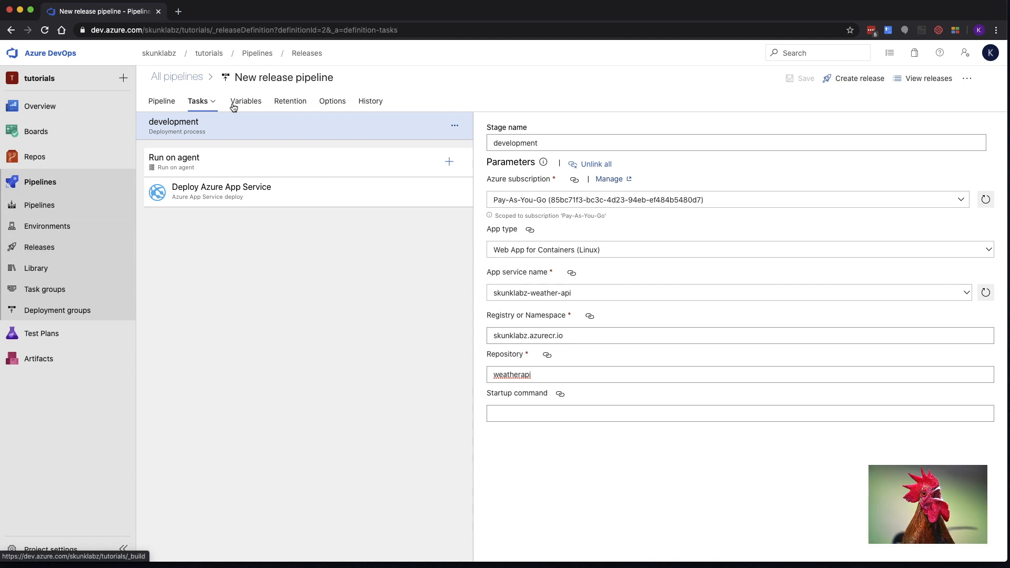
double_click(262, 77)
triple_click(262, 77)
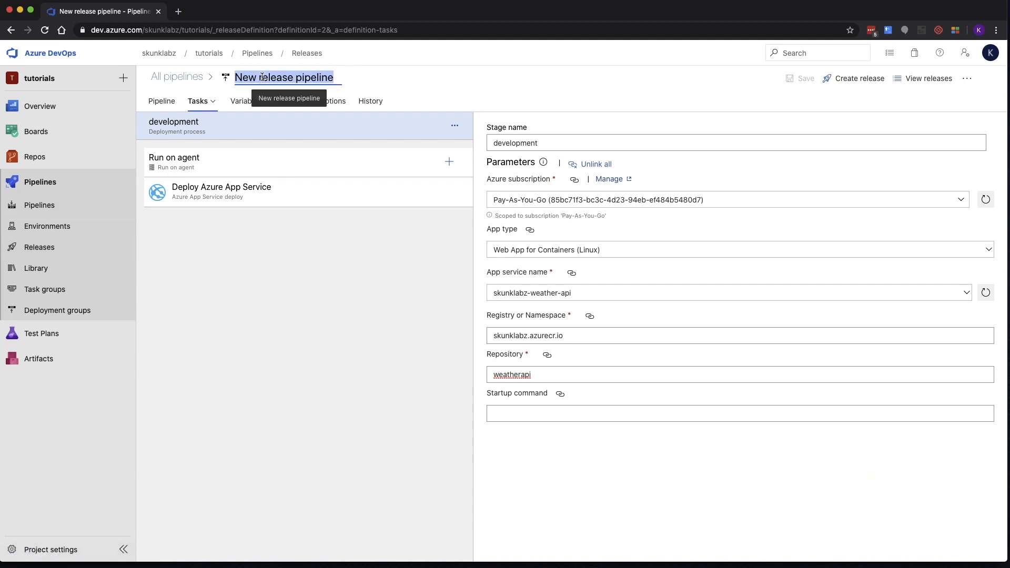
text(weather-api)
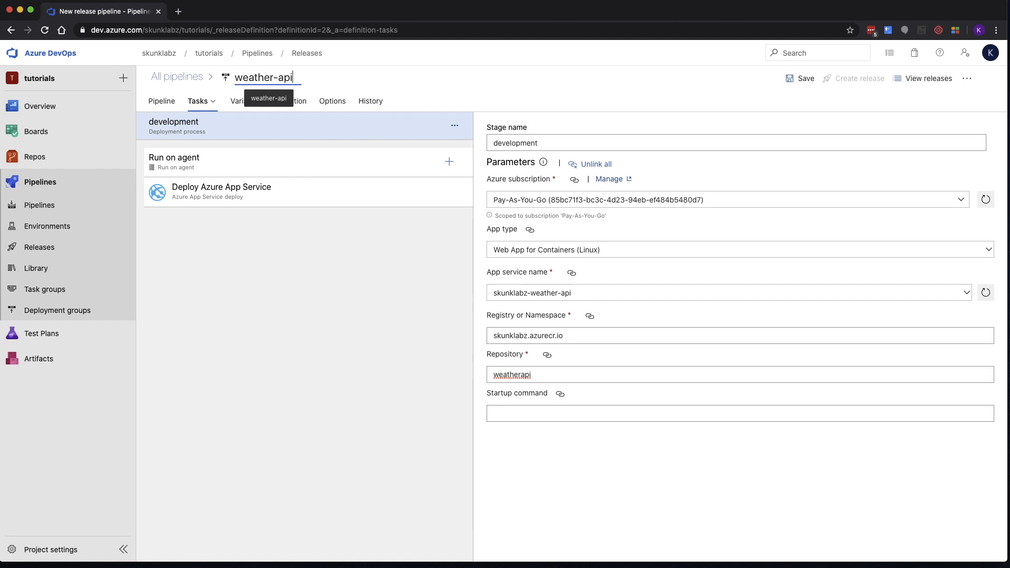
click(802, 78)
click(549, 341)
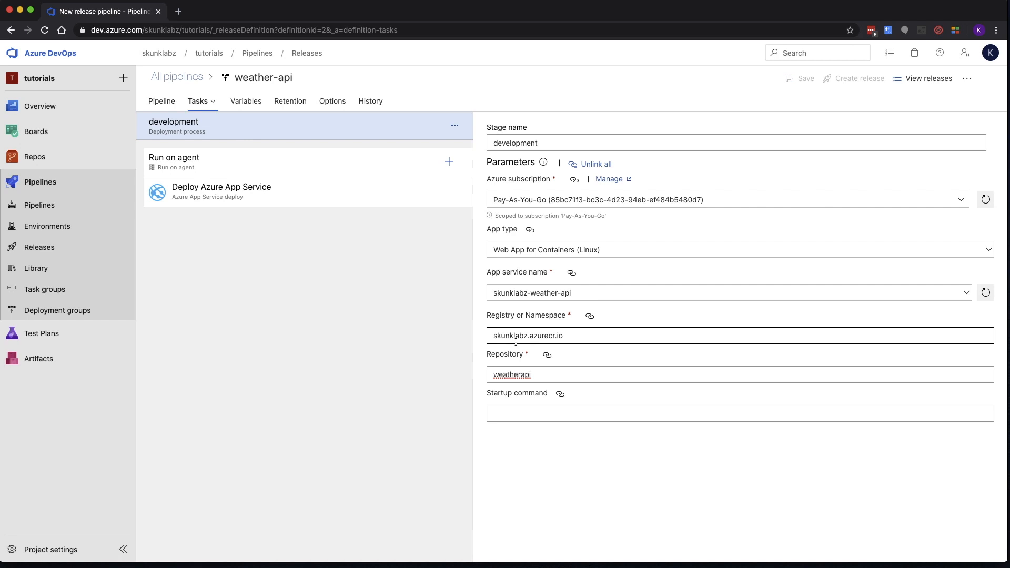
Open the project's releases and create a release from the weather-api release pipeline.
click(265, 53)
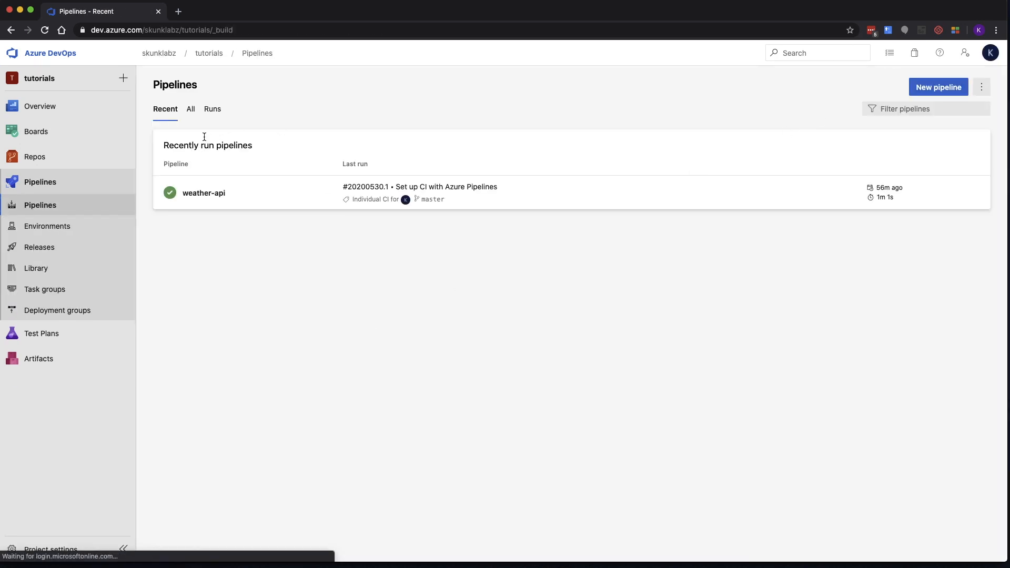
click(216, 194)
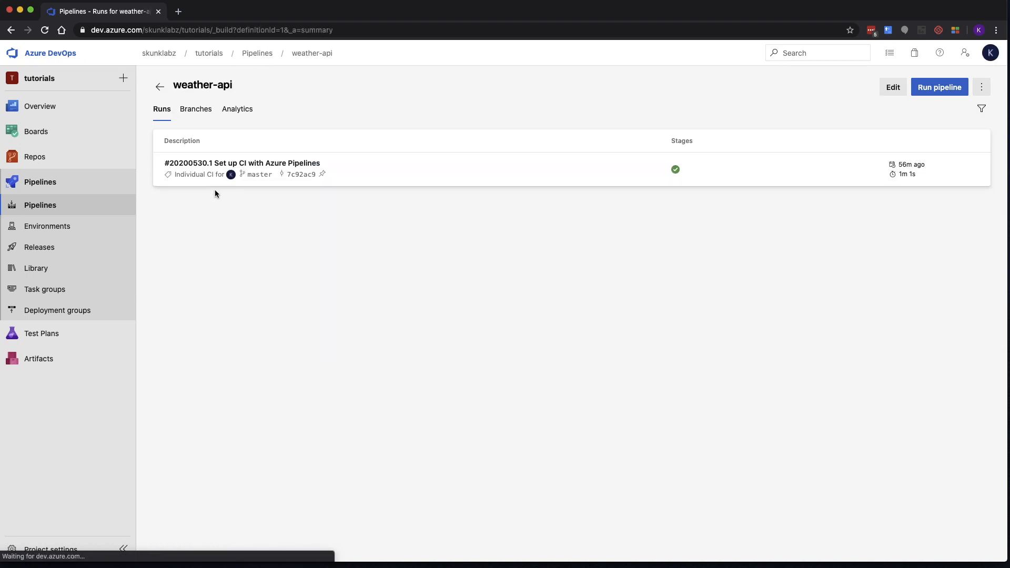
click(50, 248)
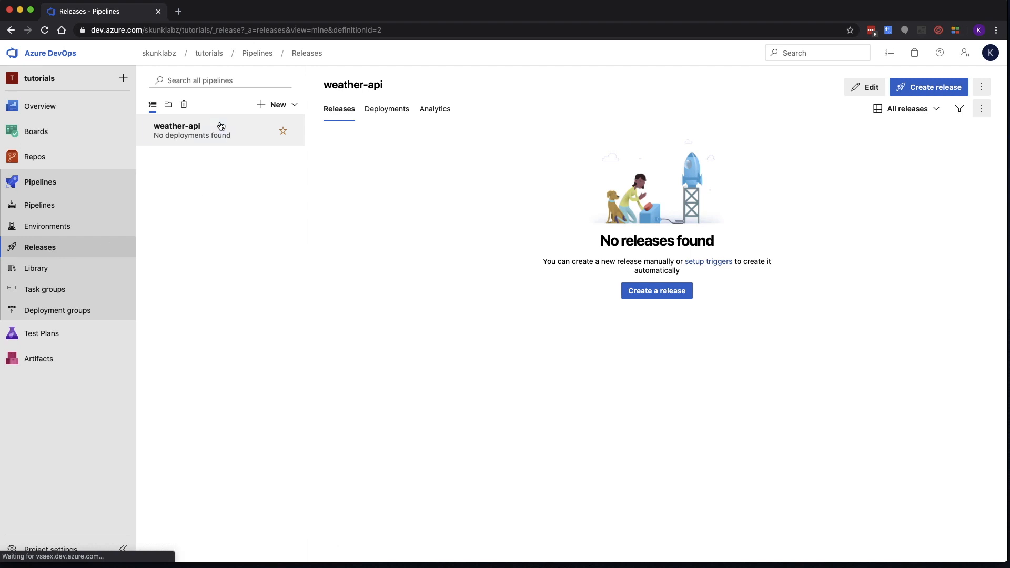
click(640, 290)
click(708, 543)
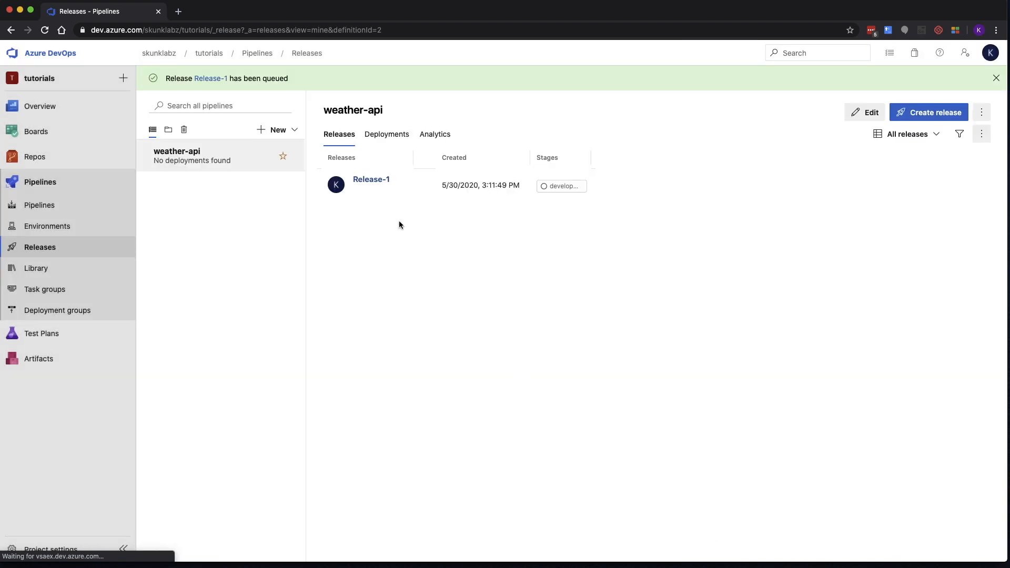
Open the new release's development stage logs and copy the App Service Application URL from the Deploy Azure App Service log.
click(558, 187)
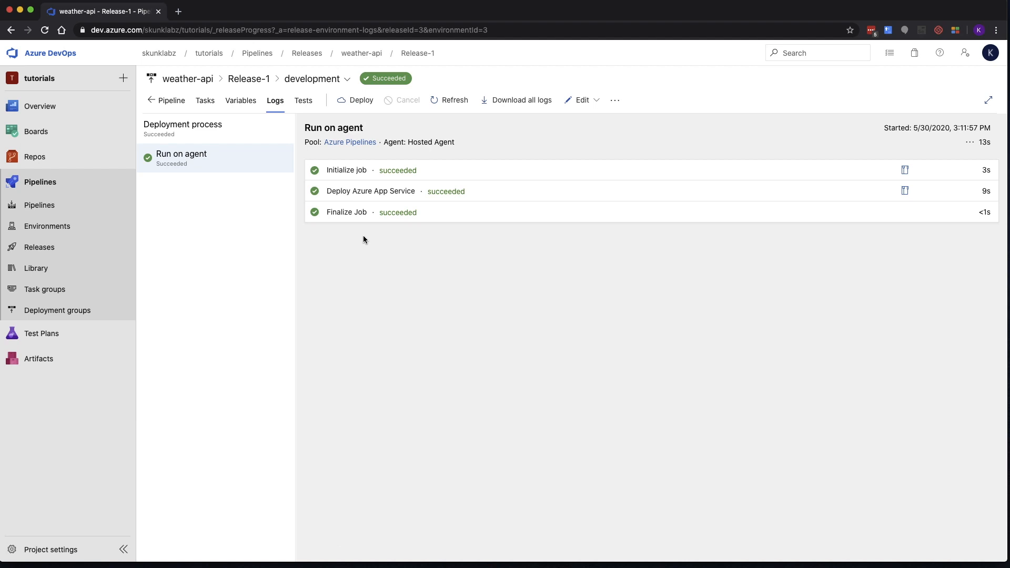
click(342, 193)
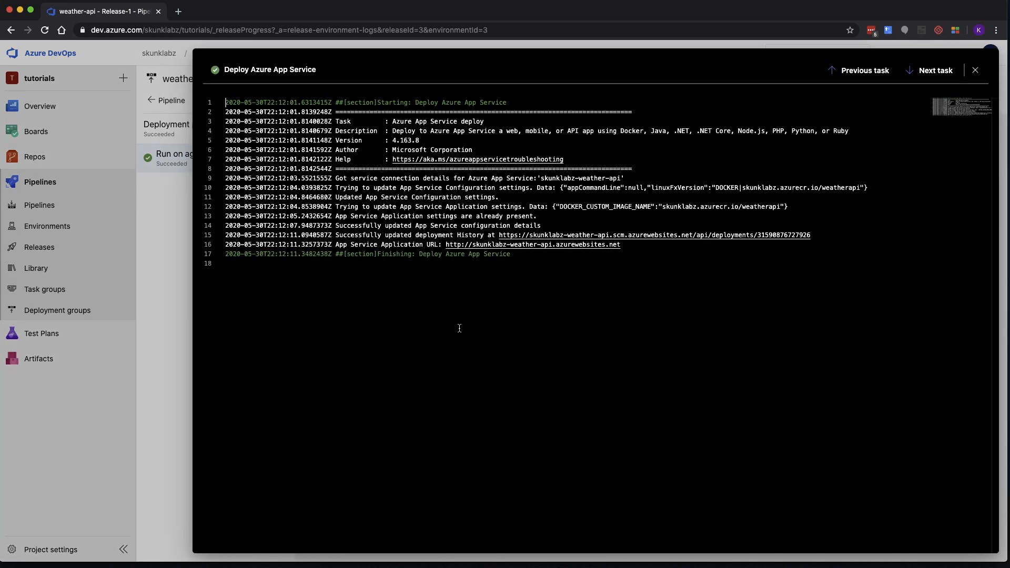
drag(624, 246, 439, 246)
key(super+c)
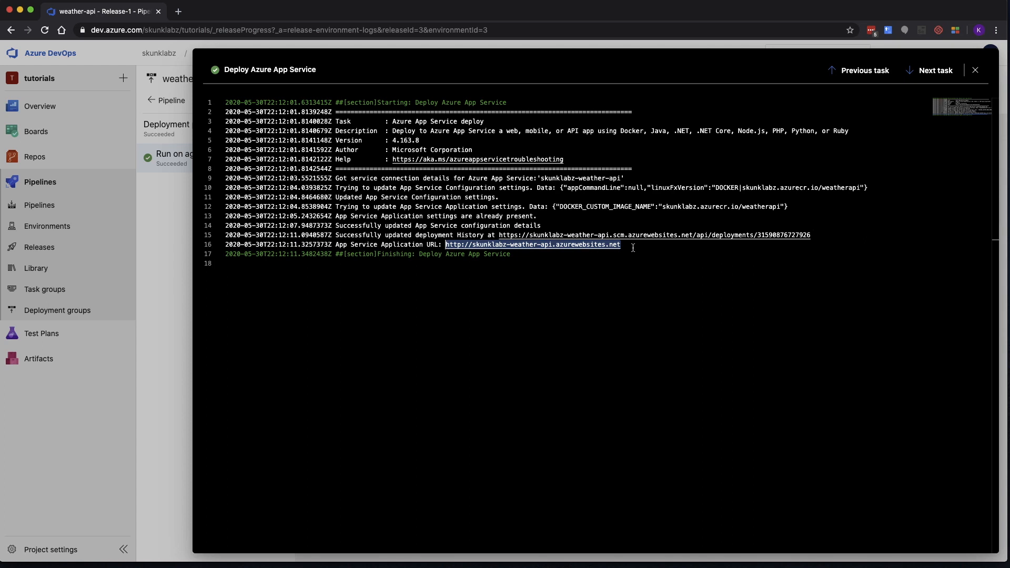
Open the copied application URL in a new browser tab with the path /weatherforecast added.
click(178, 11)
key(super+v)
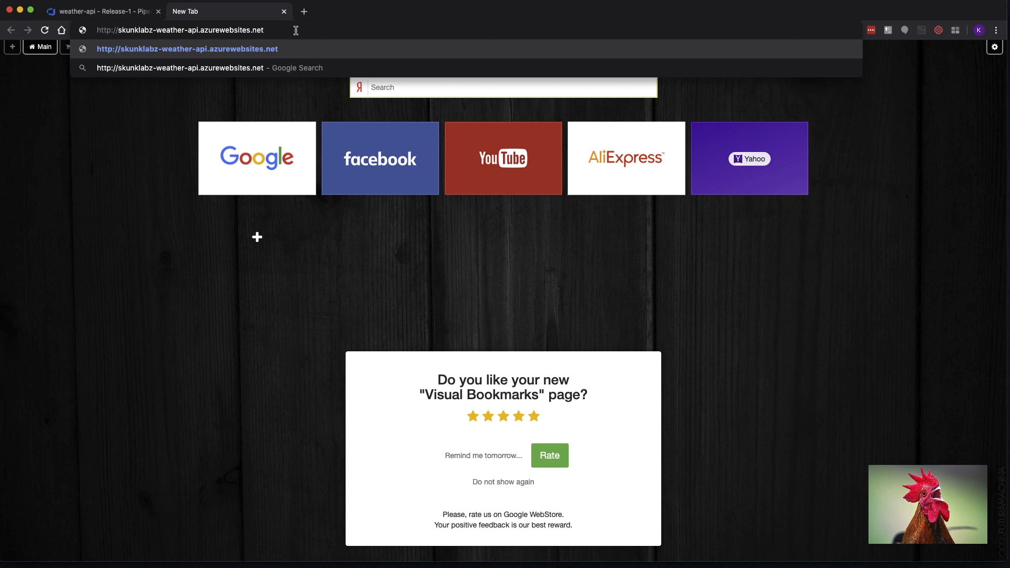
text(/w)
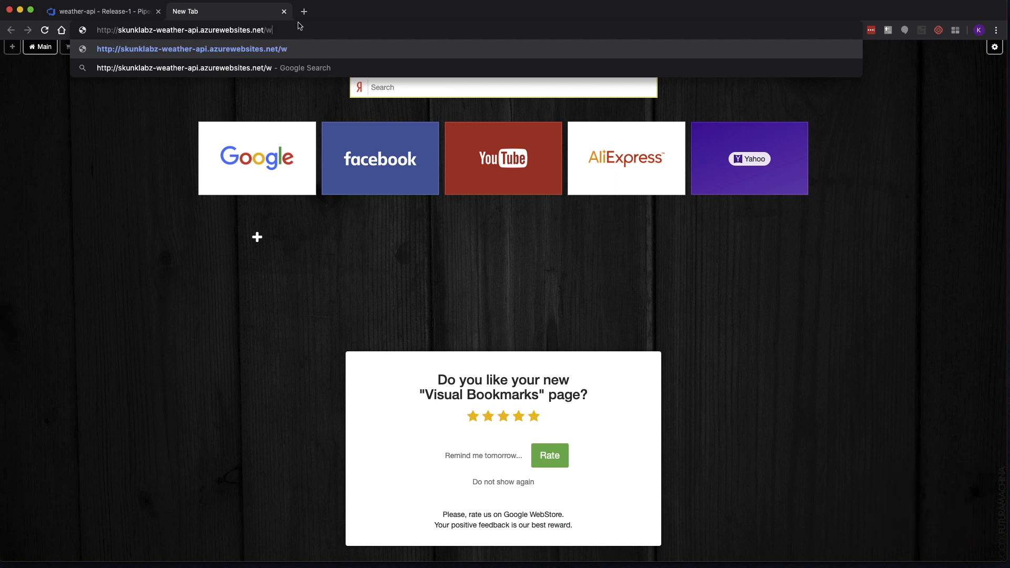
key(BackSpace)
text(weatherforecast)
key(Return)
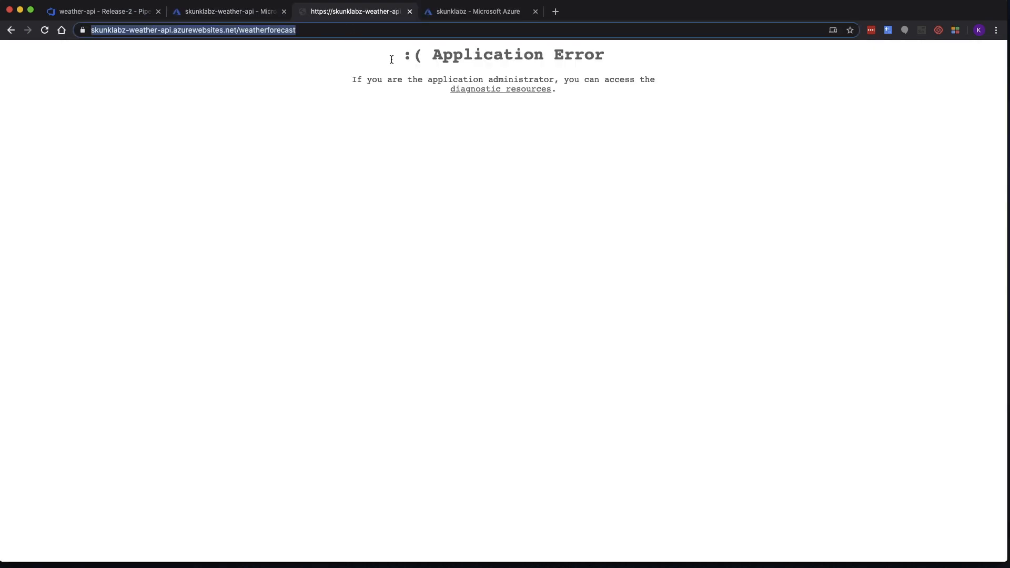
Open the web app's diagnostic resources and examine the details of the Application Logs issue.
click(485, 91)
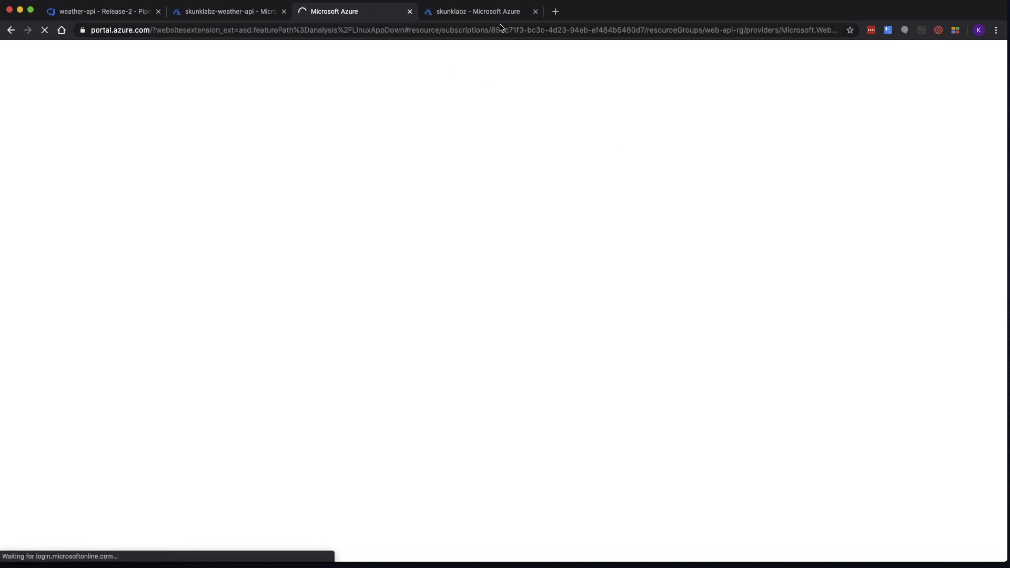
click(536, 11)
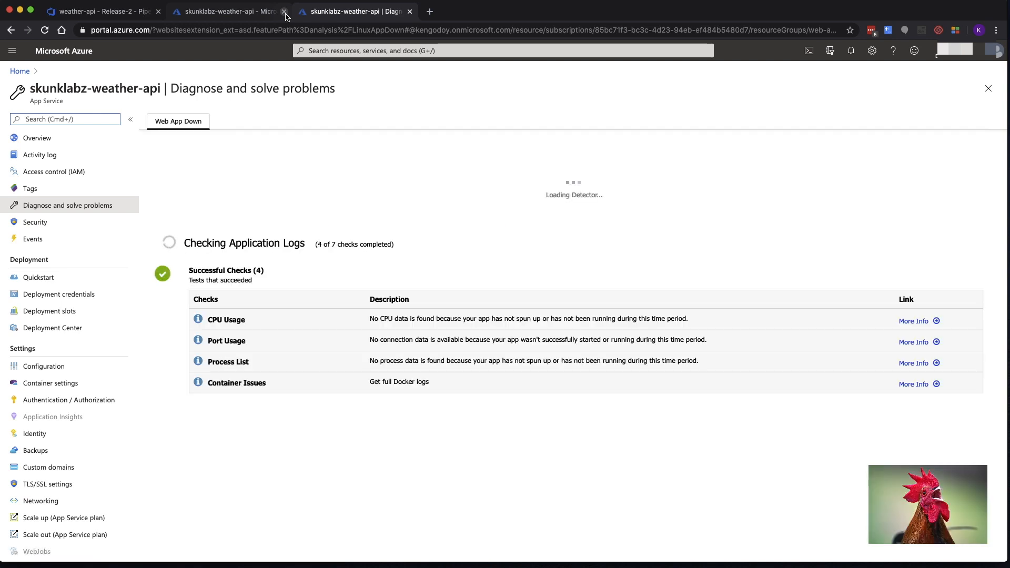
scroll(738, 385, down, 5)
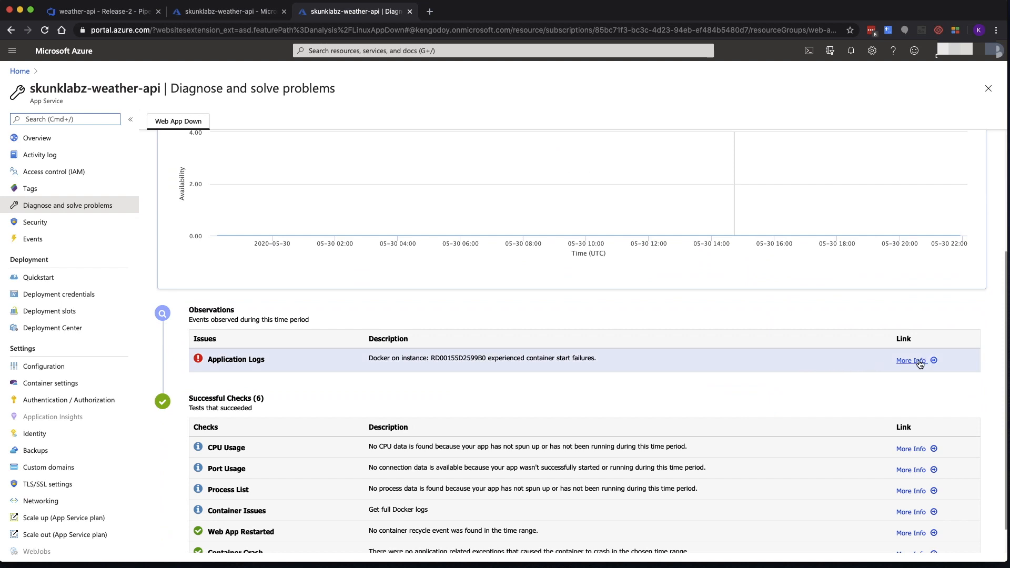
click(922, 361)
scroll(629, 335, down, 5)
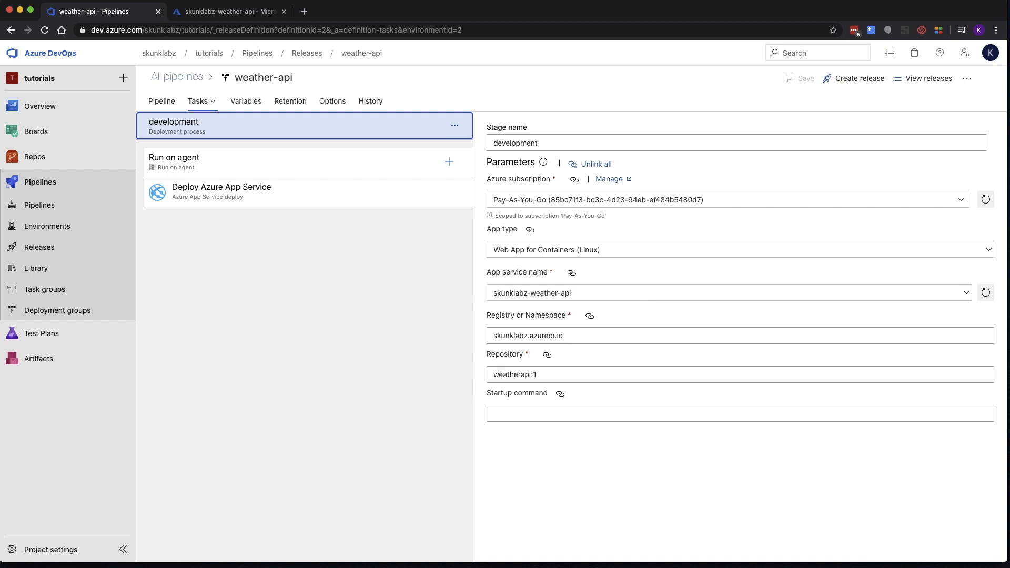
Check the Build job of run #20200530.1 in the weather-api build pipeline, and return to the pipeline's runs.
click(97, 205)
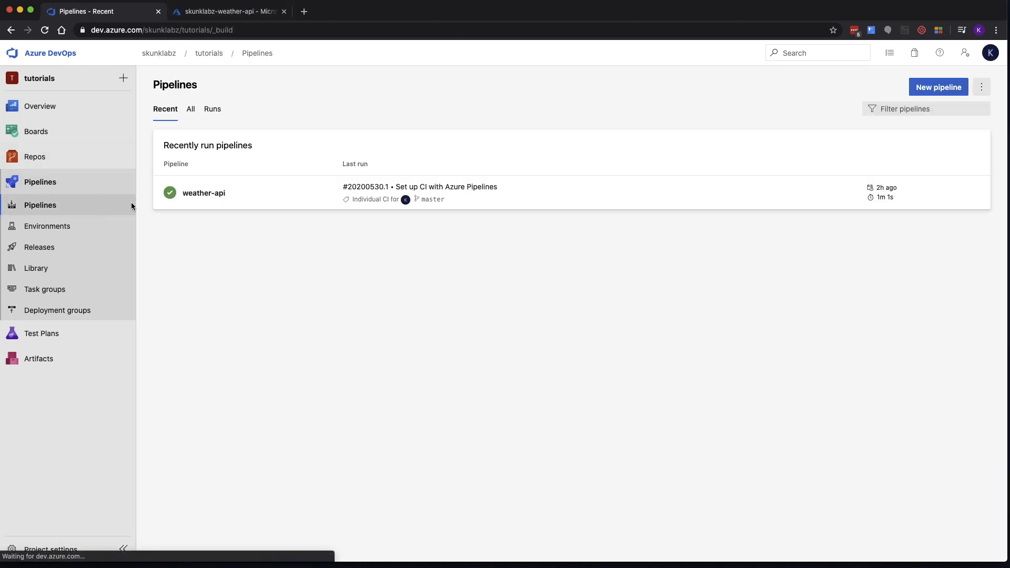
click(193, 195)
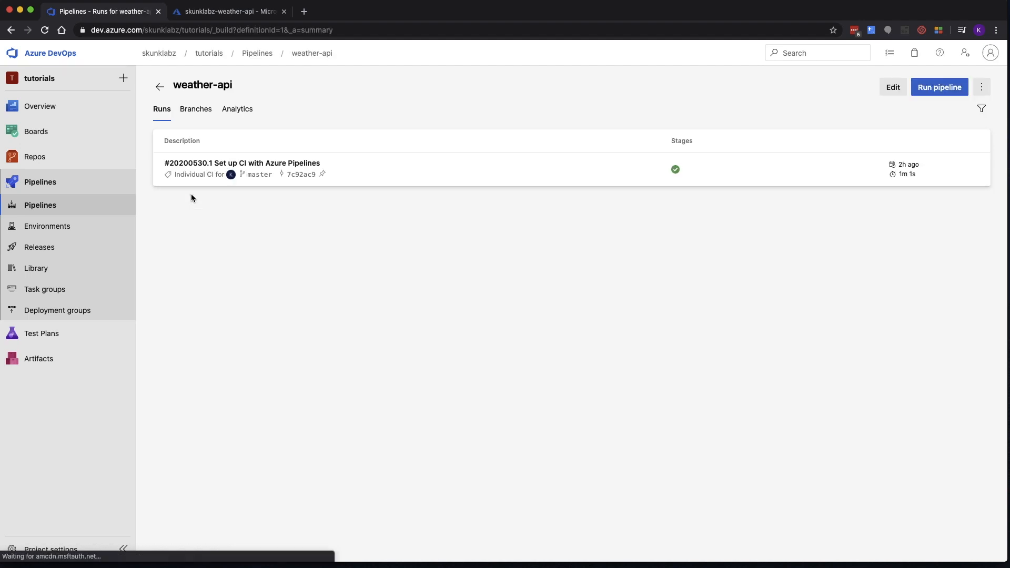
click(208, 168)
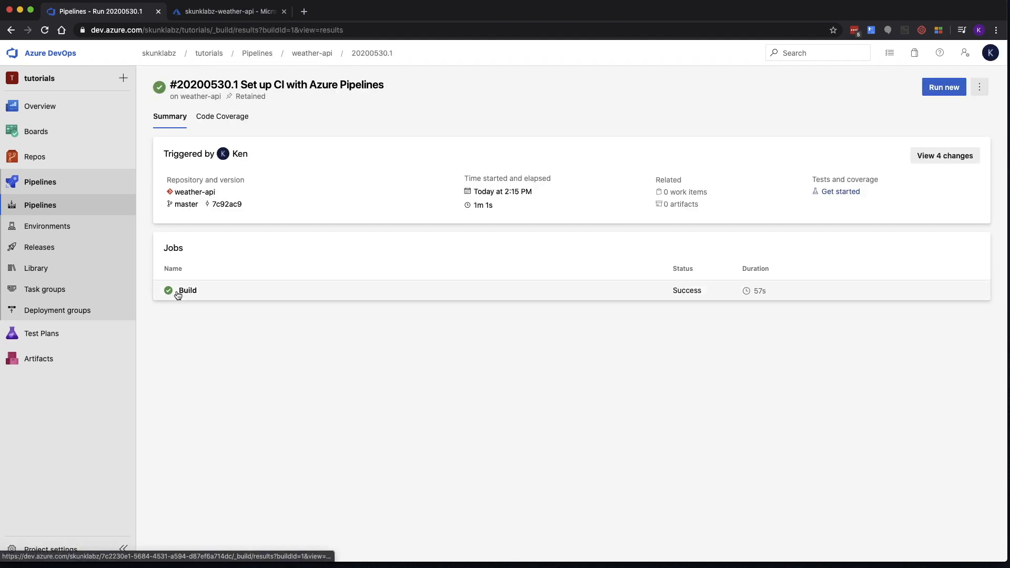
click(208, 293)
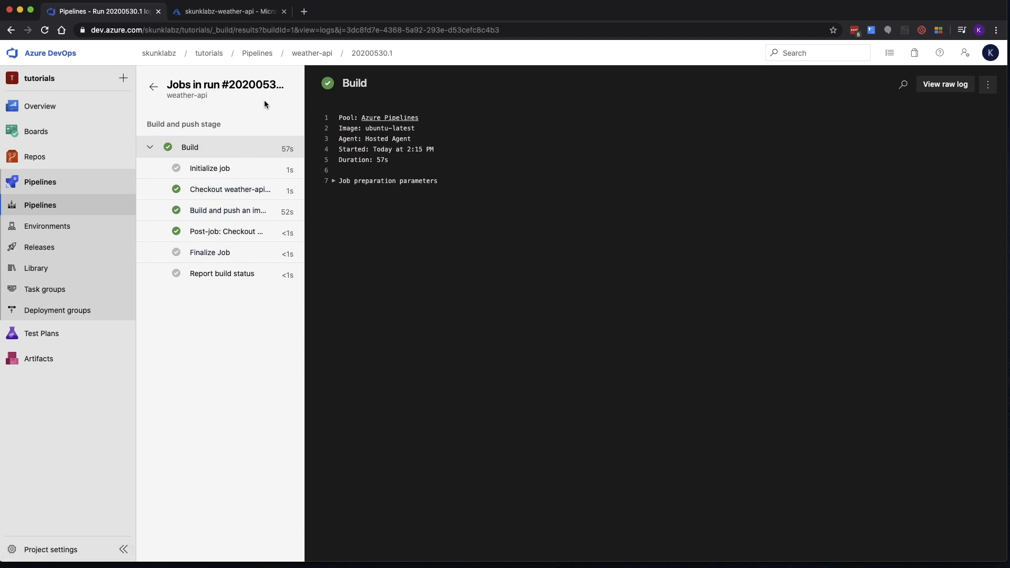
click(310, 53)
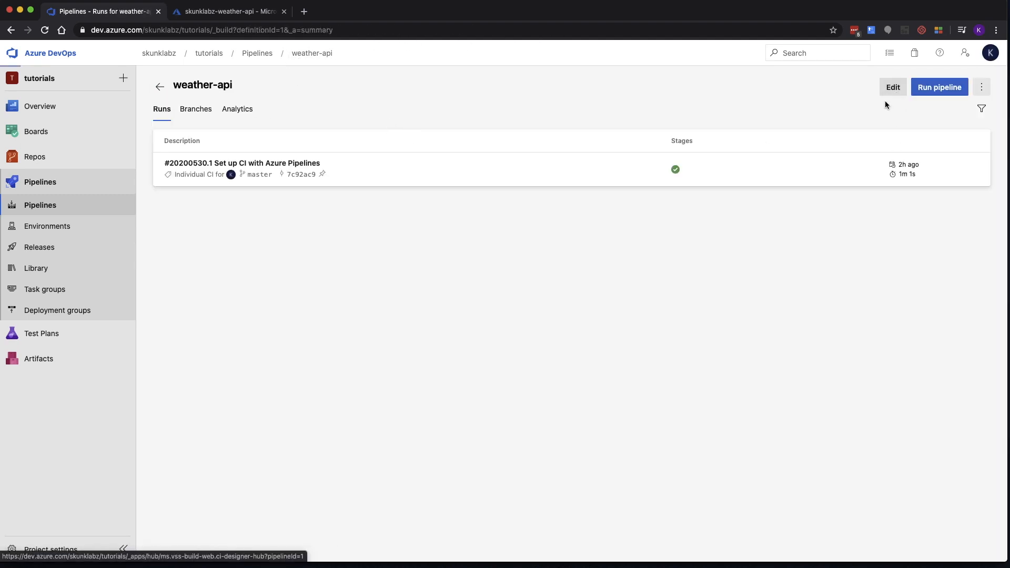
Open the weather-api pipeline's azure-pipelines.yml for editing and examine the $(tag) entry under the Docker task's tags.
scroll(490, 333, down, 10)
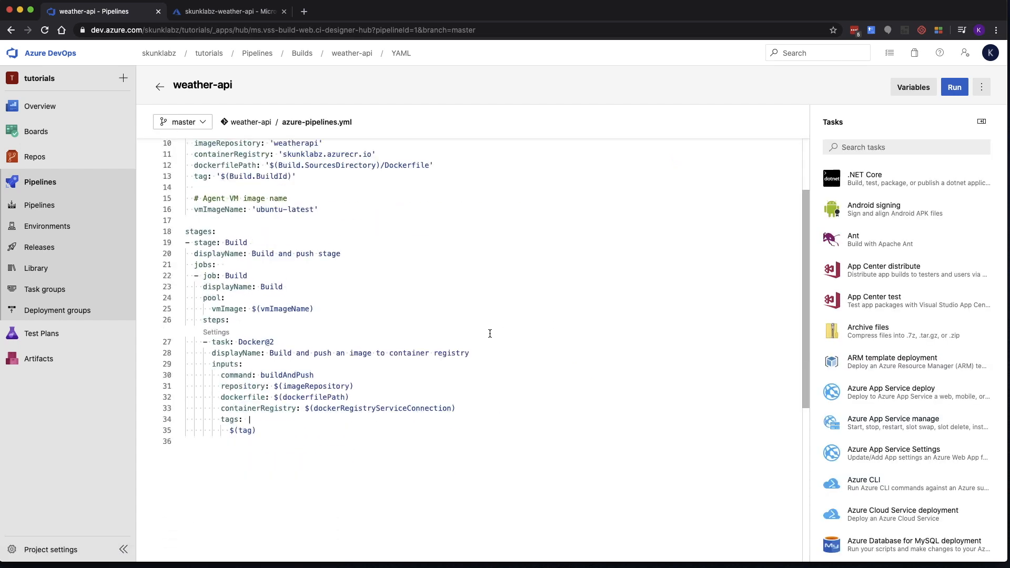
scroll(490, 334, up, 6)
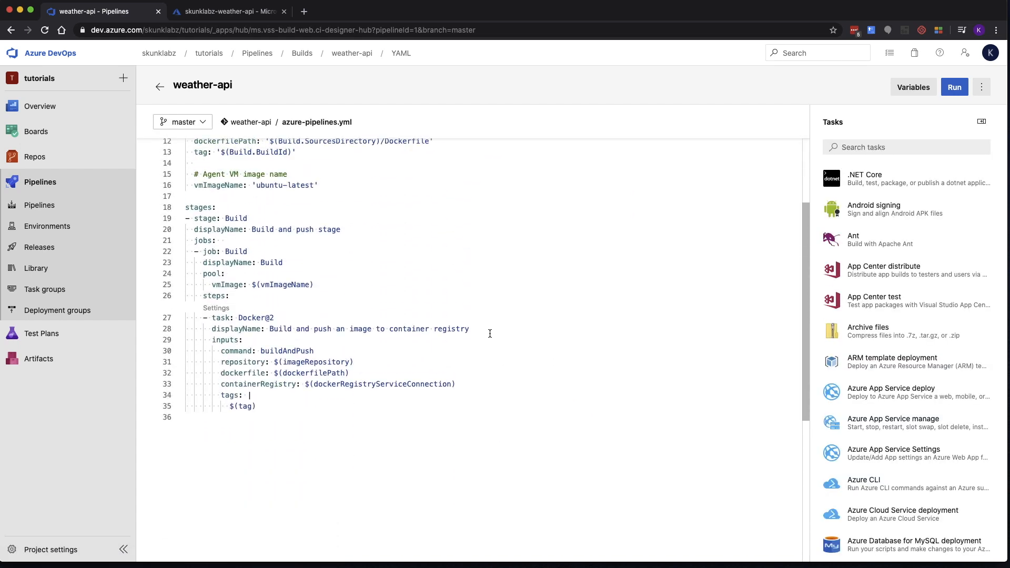
click(269, 406)
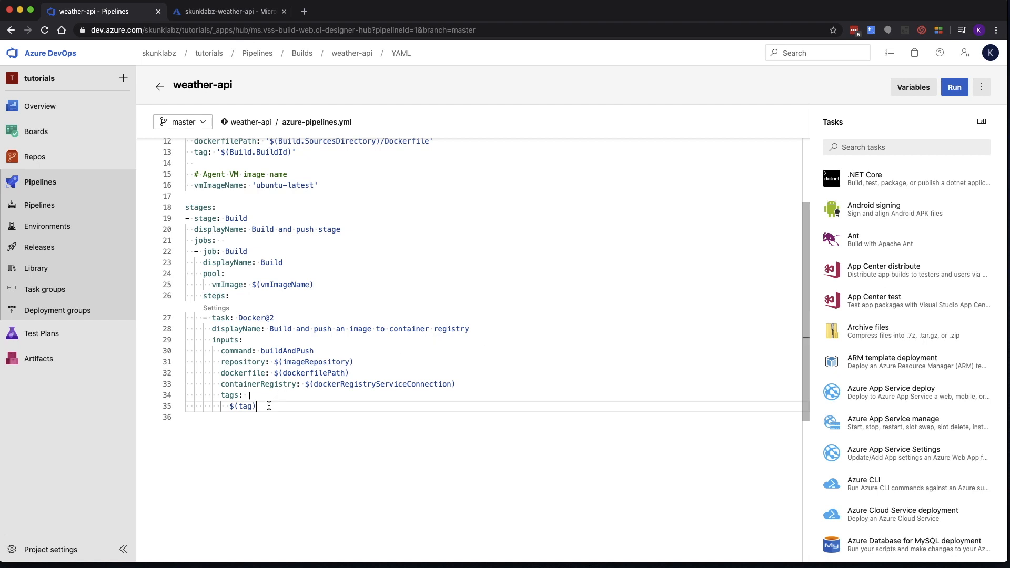
drag(261, 406, 231, 406)
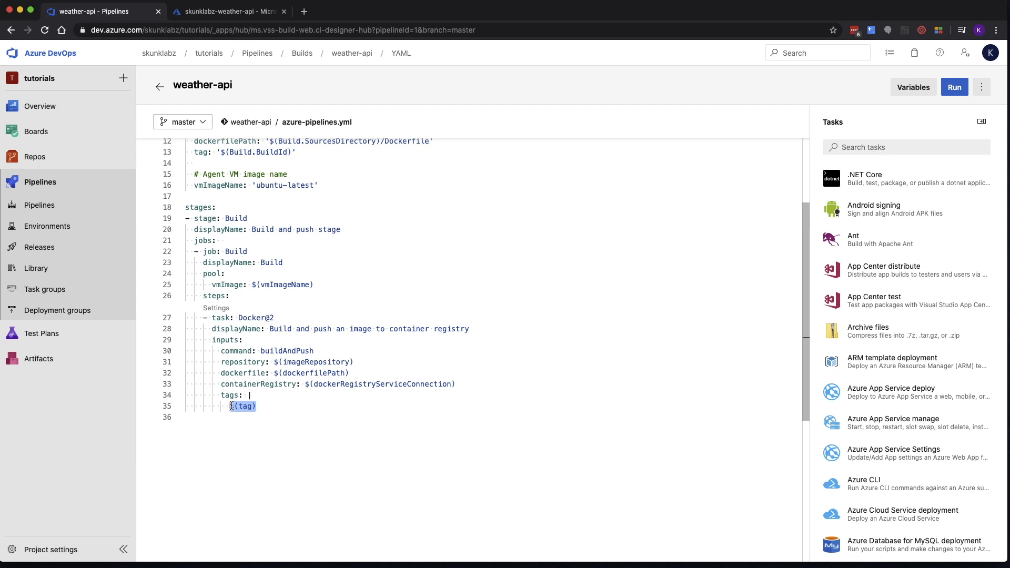
Switch to the Azure portal, search for container registries, and open the skunklabz registry's repositories.
click(248, 12)
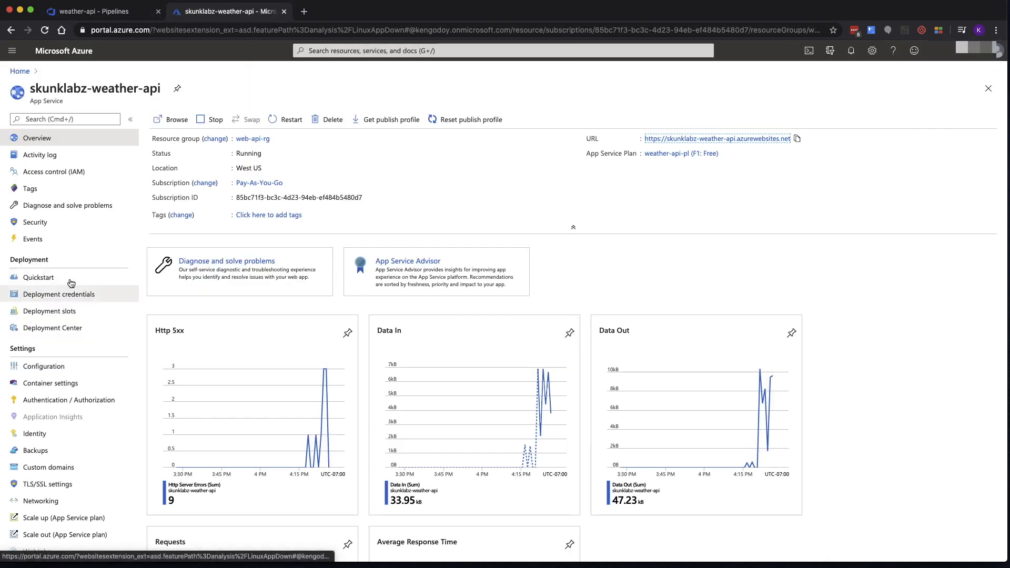
click(347, 52)
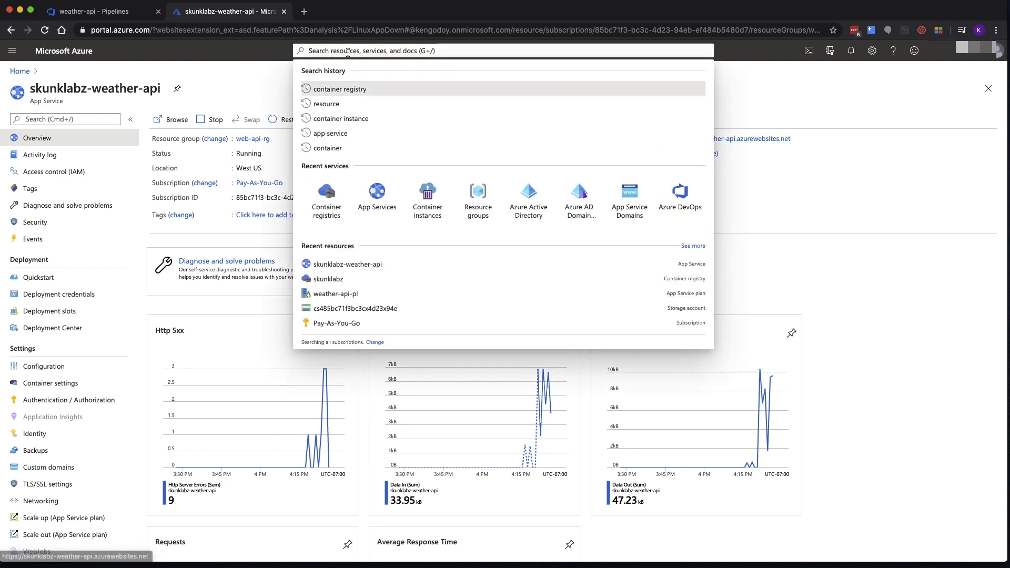
text(oapp)
key(BackSpace)
key(BackSpace)
key(BackSpace)
key(BackSpace)
text(cont)
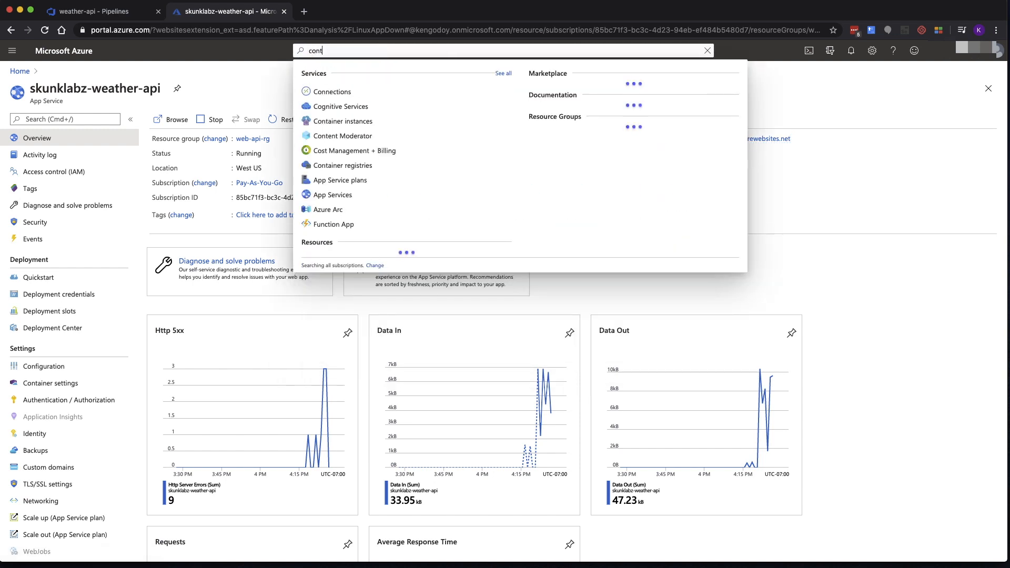
text(ainer reig)
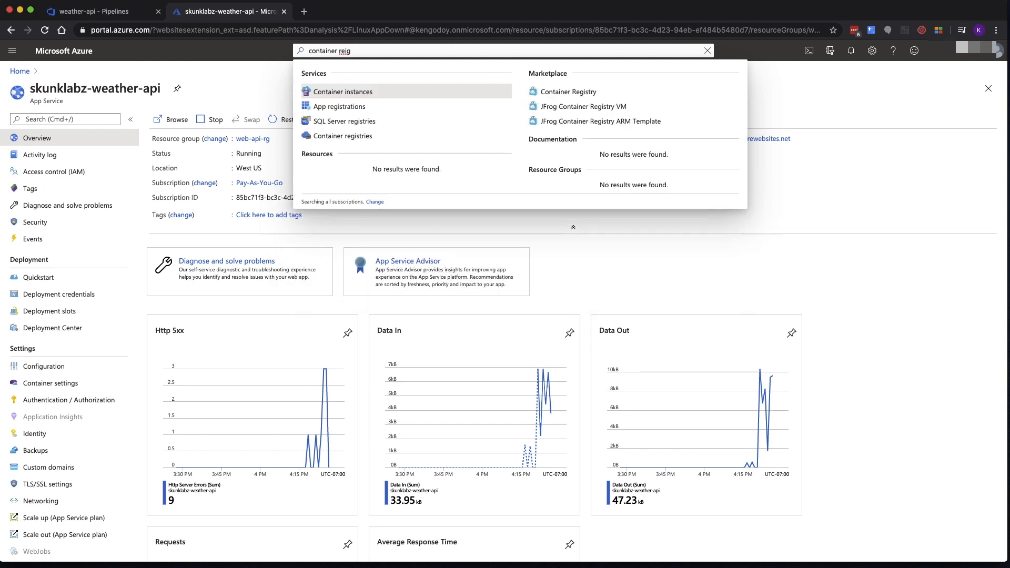
key(BackSpace)
key(BackSpace)
text(g)
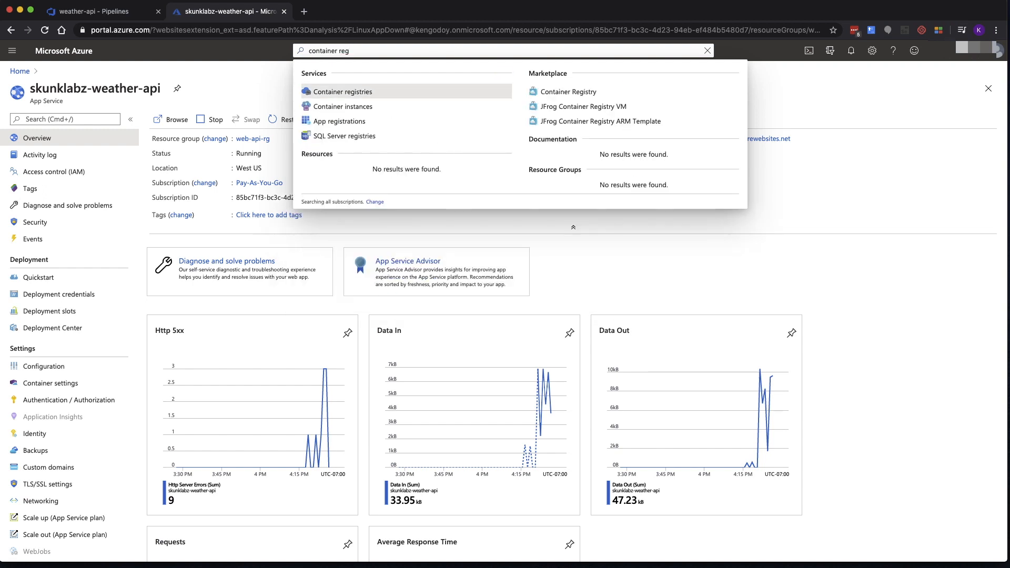
click(354, 93)
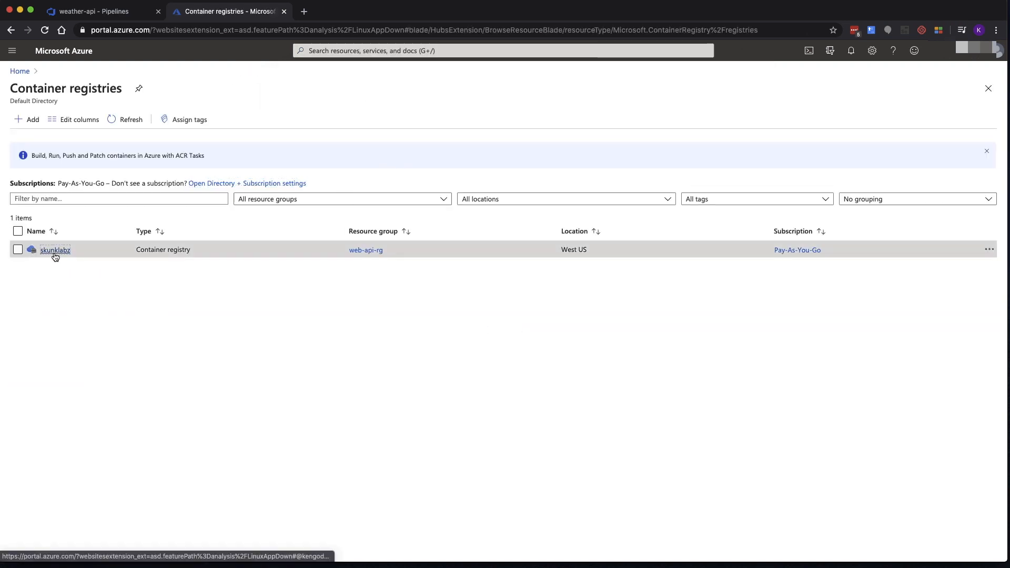
click(55, 250)
click(219, 383)
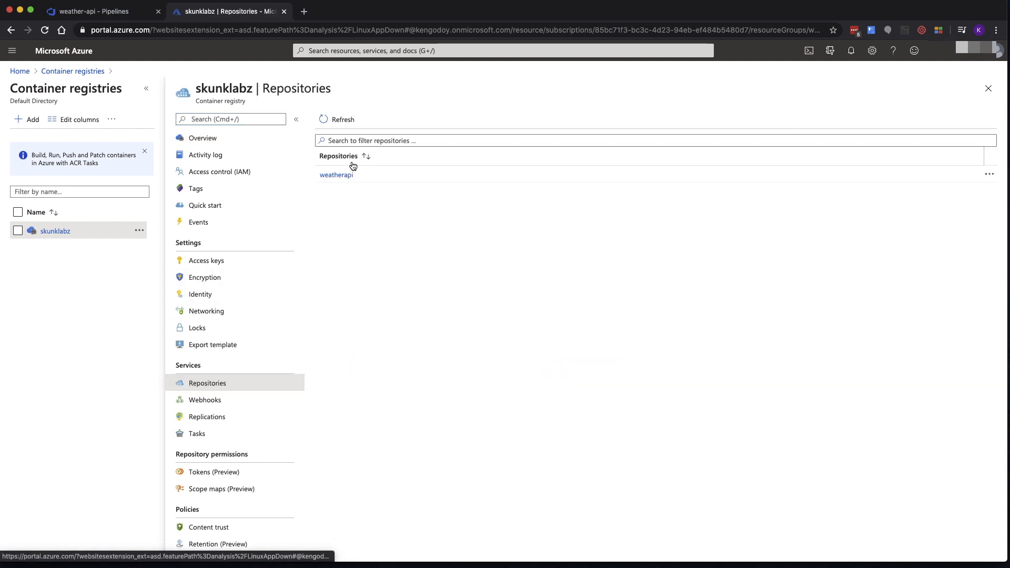
Open the weatherapi repository and examine the details of the image tagged 1.
click(345, 175)
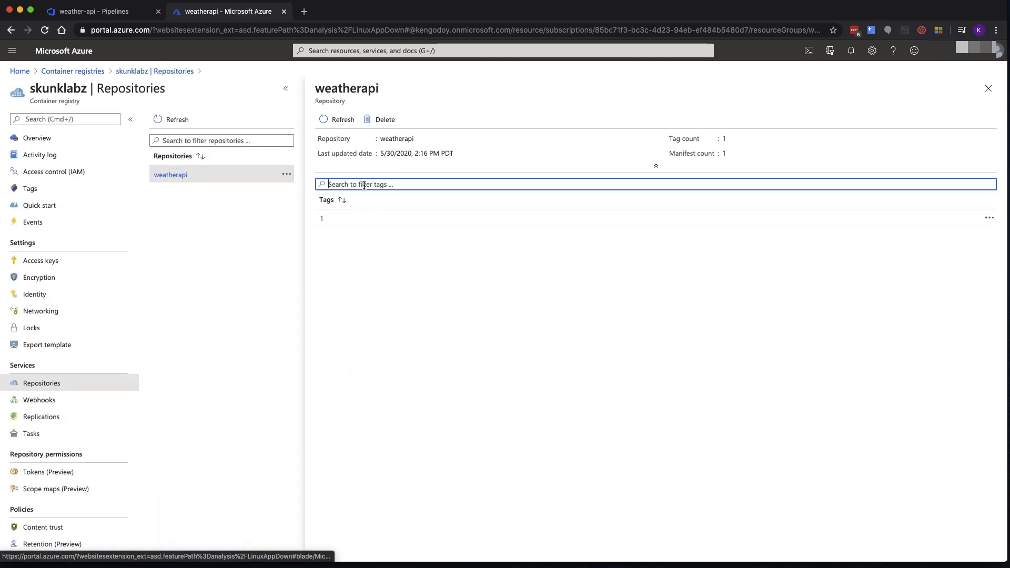
click(321, 222)
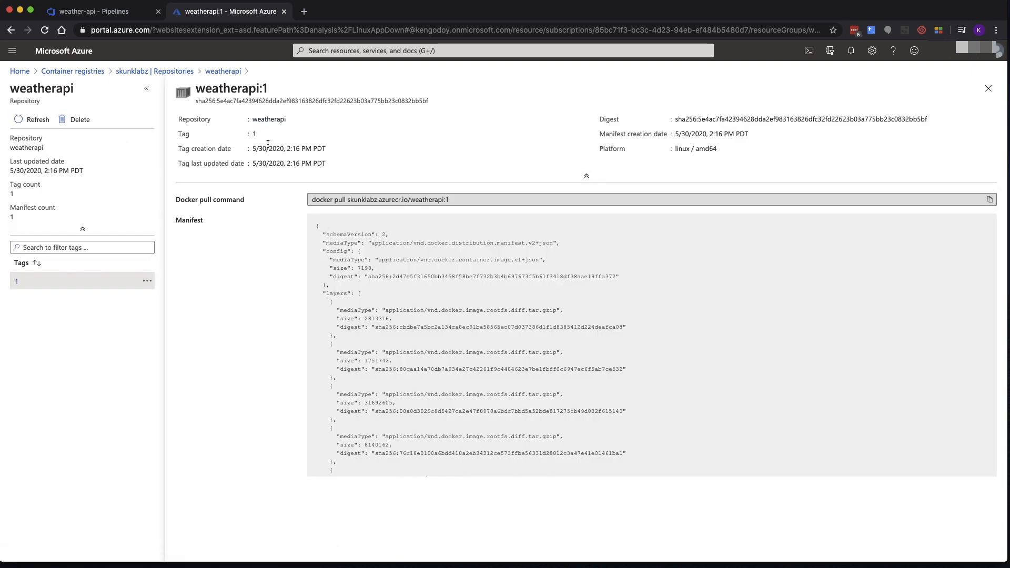
Switch to Azure DevOps, open the weather-api release pipeline's development stage tasks, and check the Repository value.
click(104, 12)
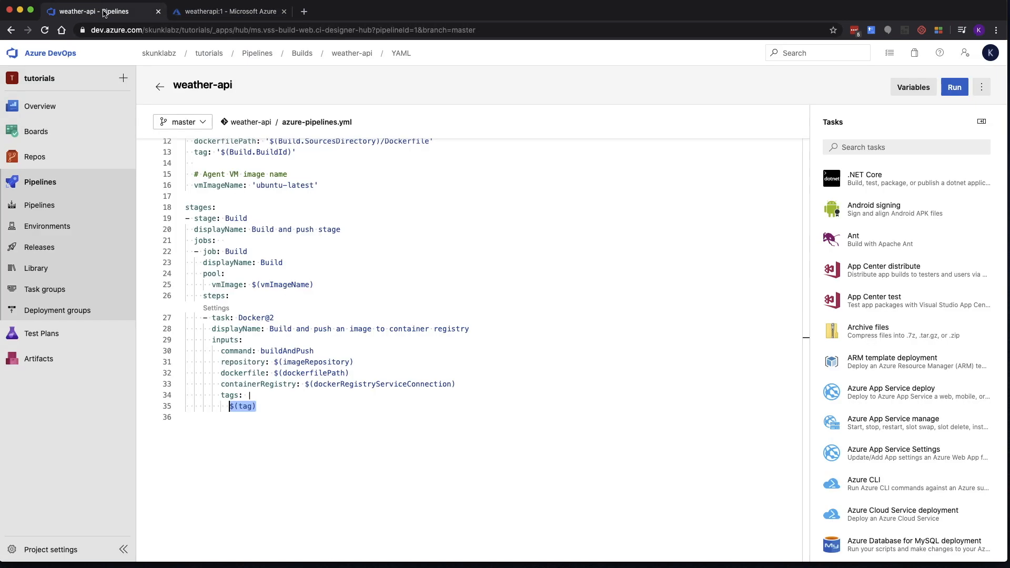
click(44, 249)
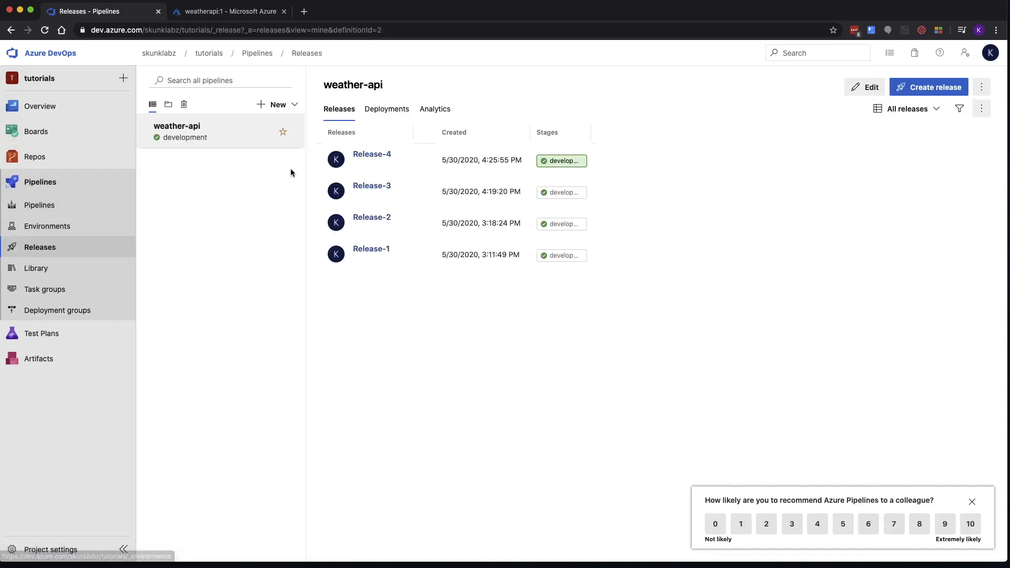
click(865, 87)
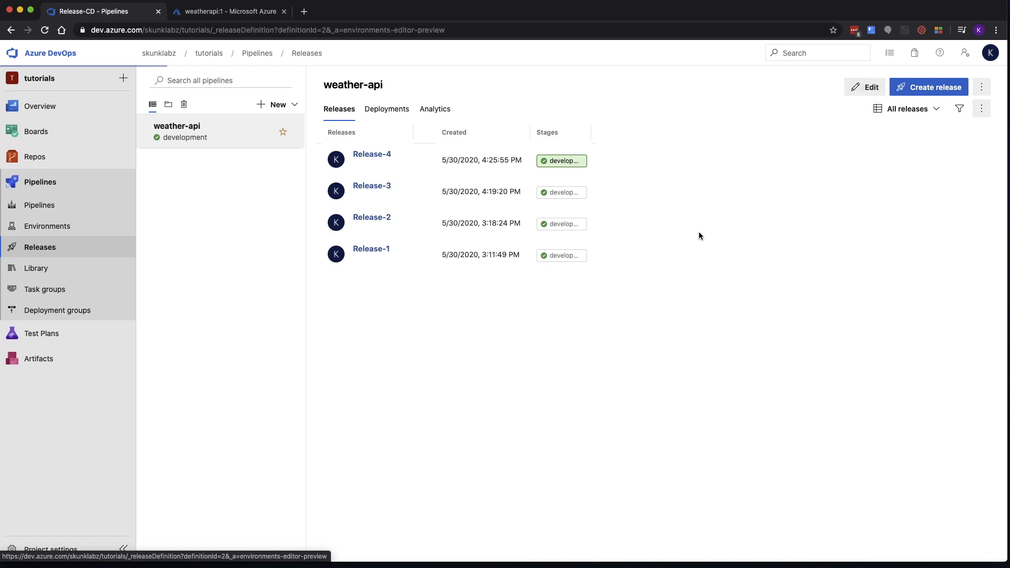
click(361, 218)
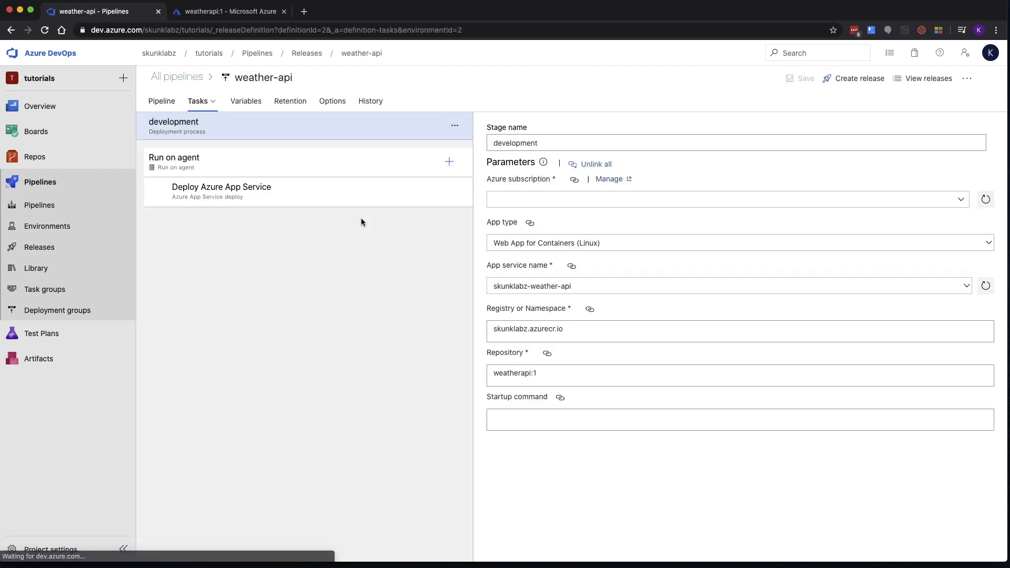
click(569, 374)
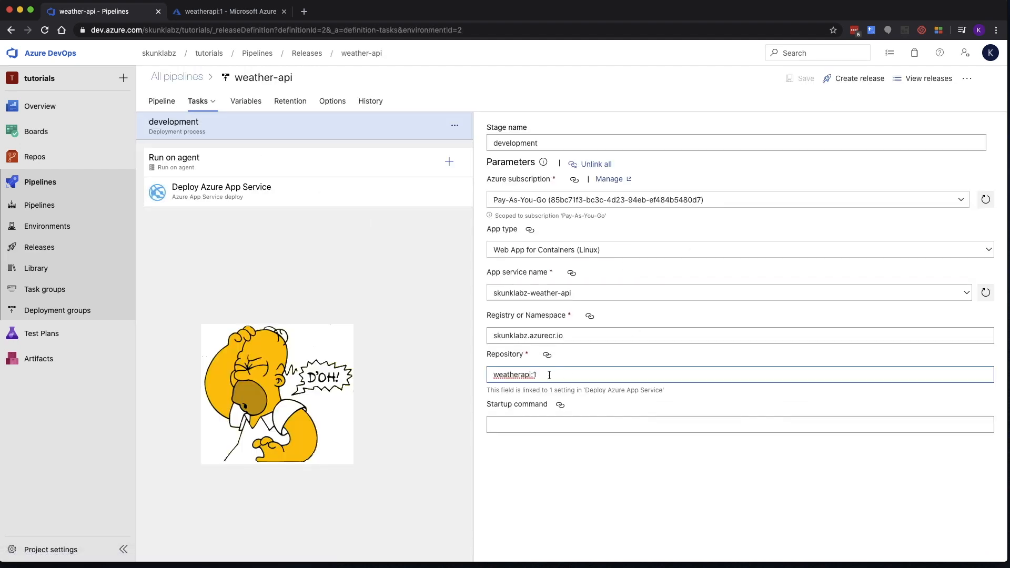
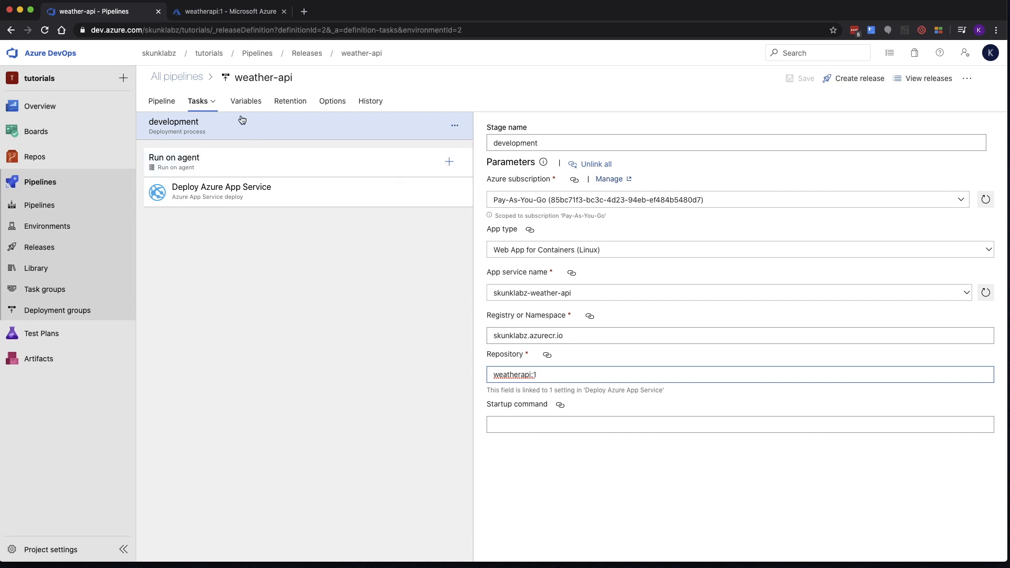
Open Release-4's development stage logs and examine the Docker custom image name in the Deploy Azure App Service log.
click(301, 56)
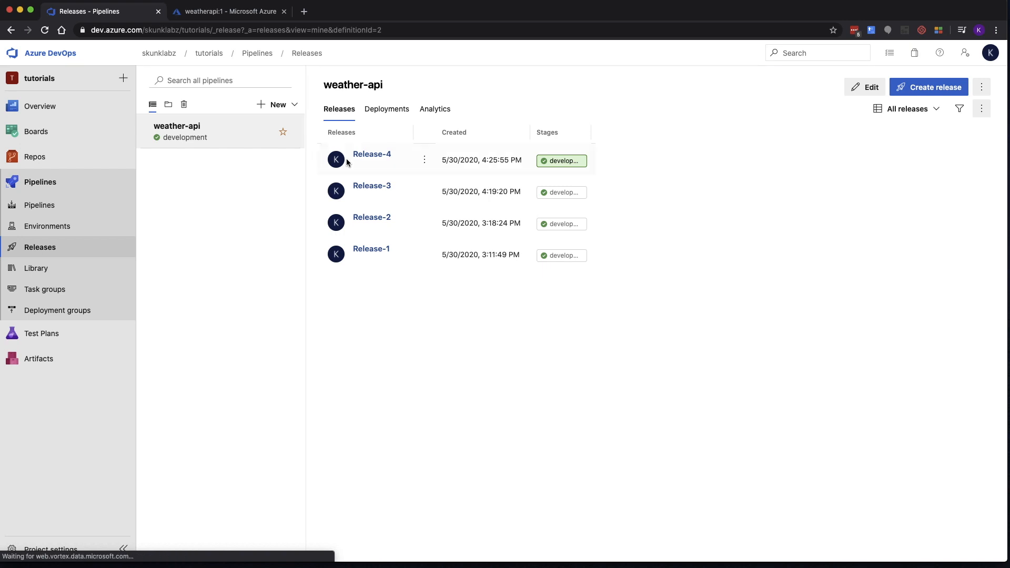
click(378, 156)
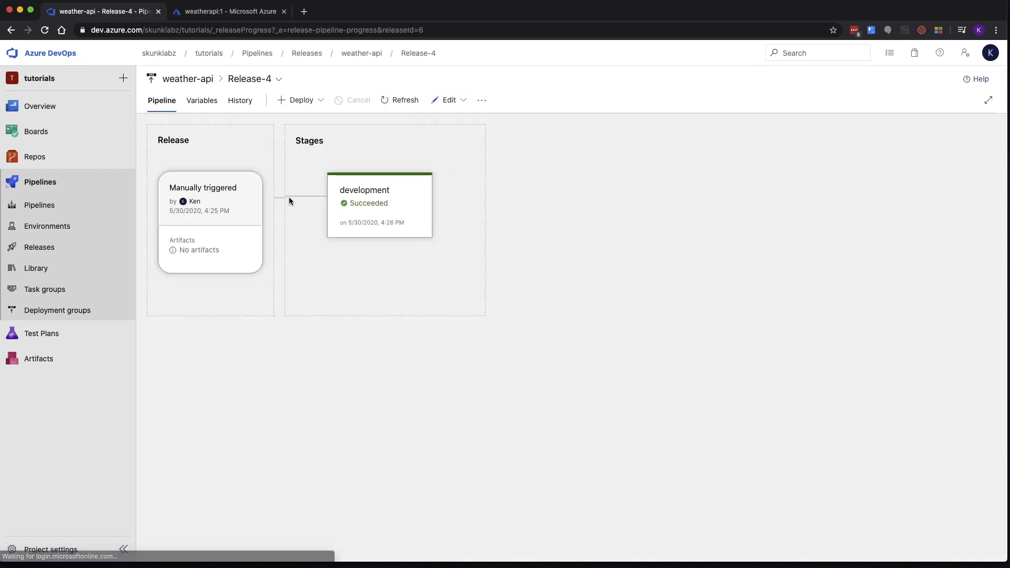
click(9, 29)
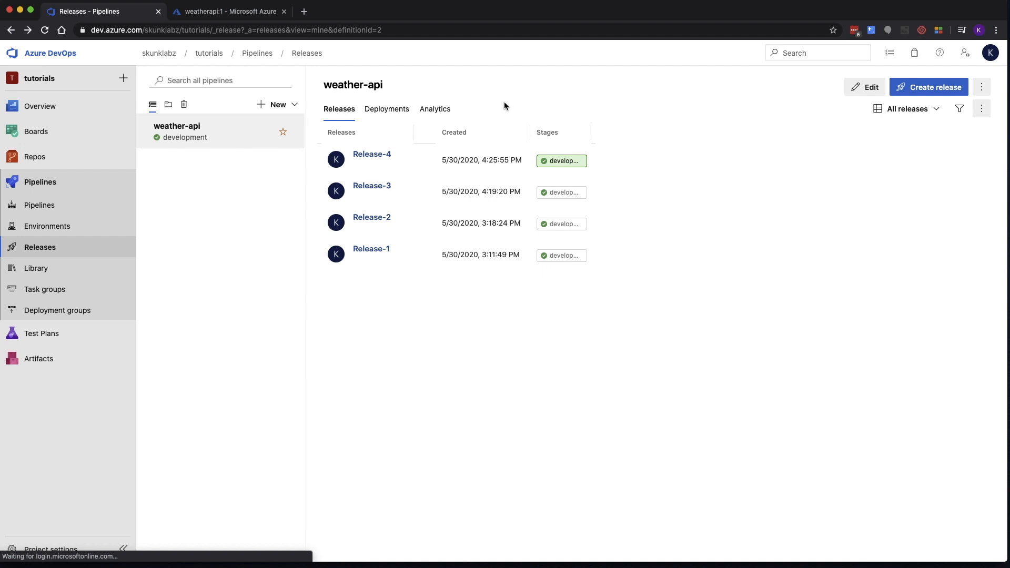
click(372, 154)
mouse_move(378, 251)
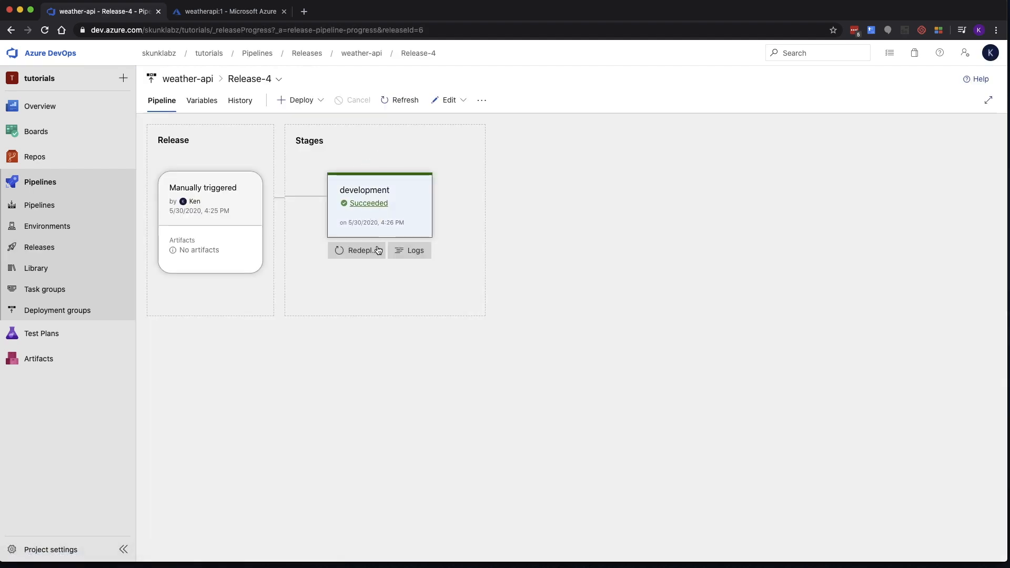
click(415, 251)
click(563, 194)
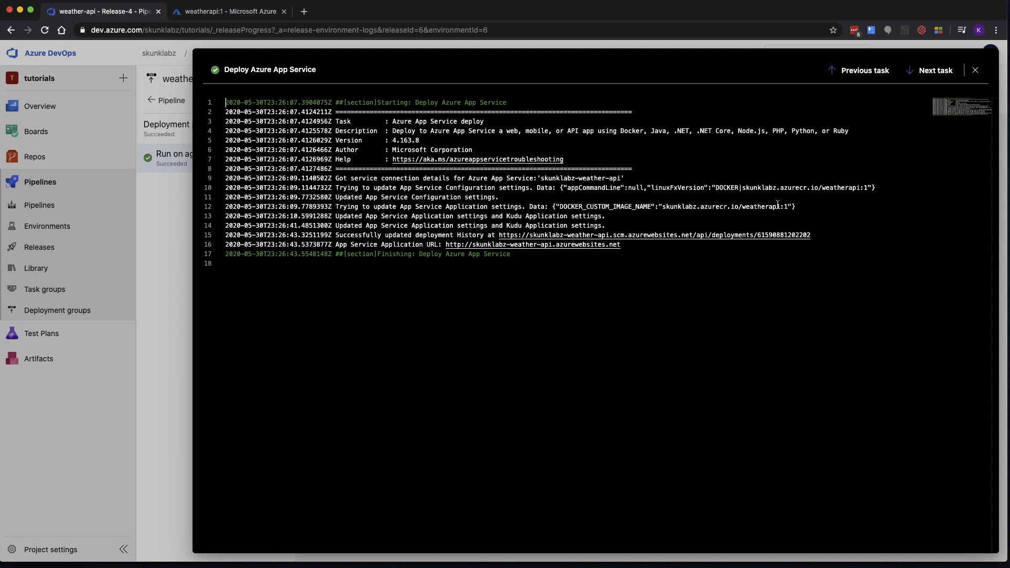
drag(788, 207, 663, 211)
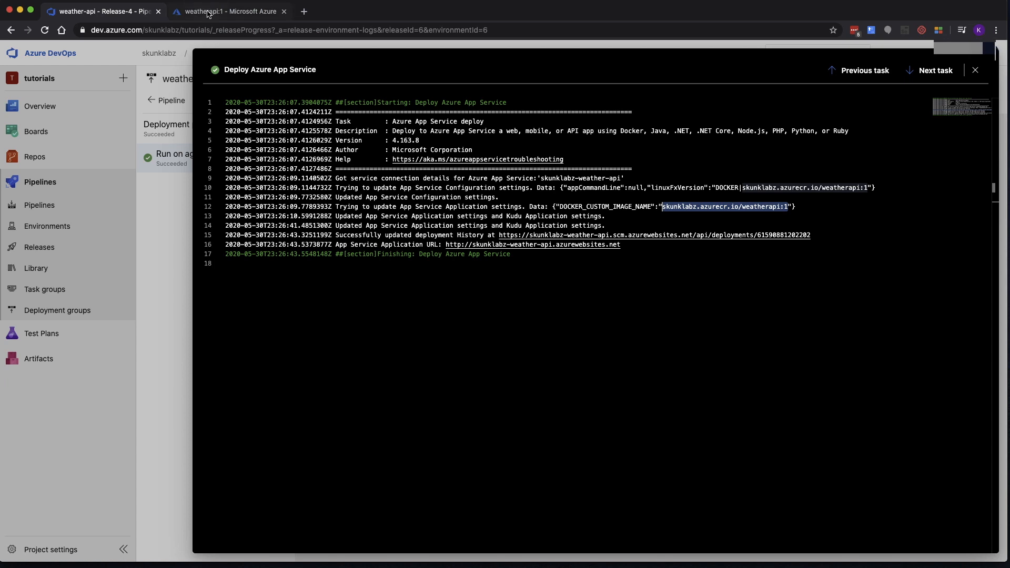
Switch to the Azure portal, go back to skunklabz-weather-api, and check its container settings before returning to its overview.
click(227, 11)
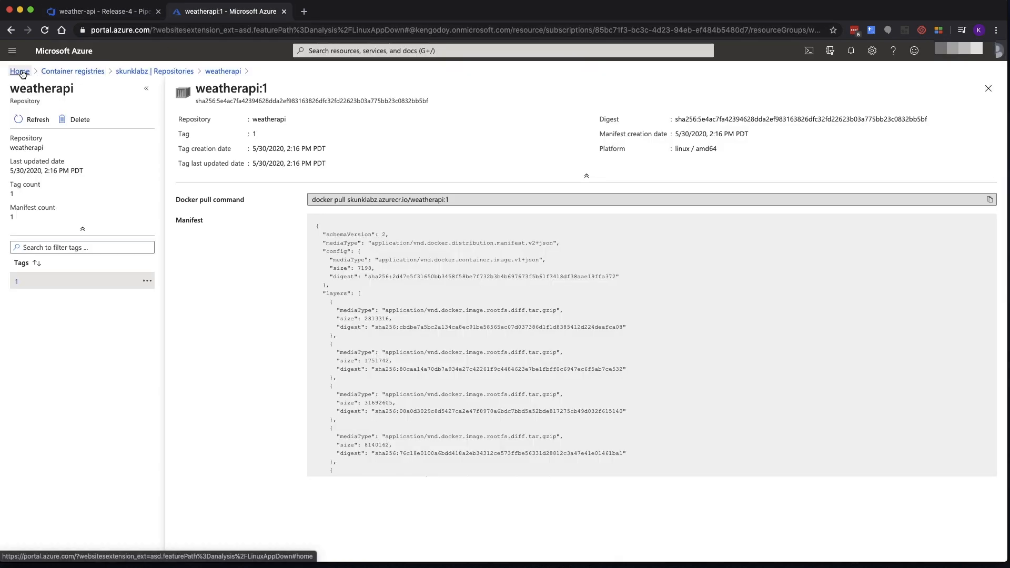
click(12, 31)
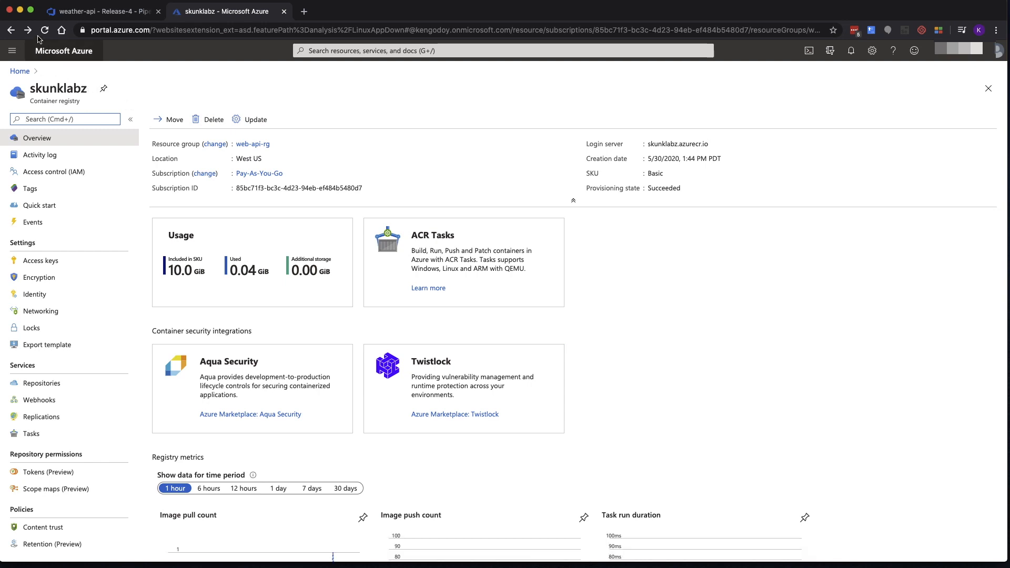
click(14, 32)
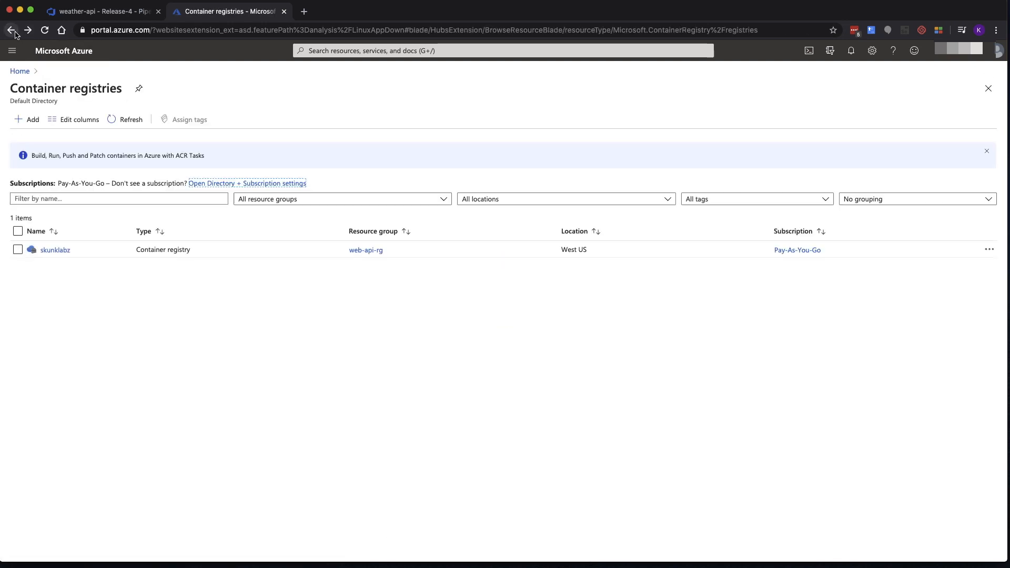
click(11, 31)
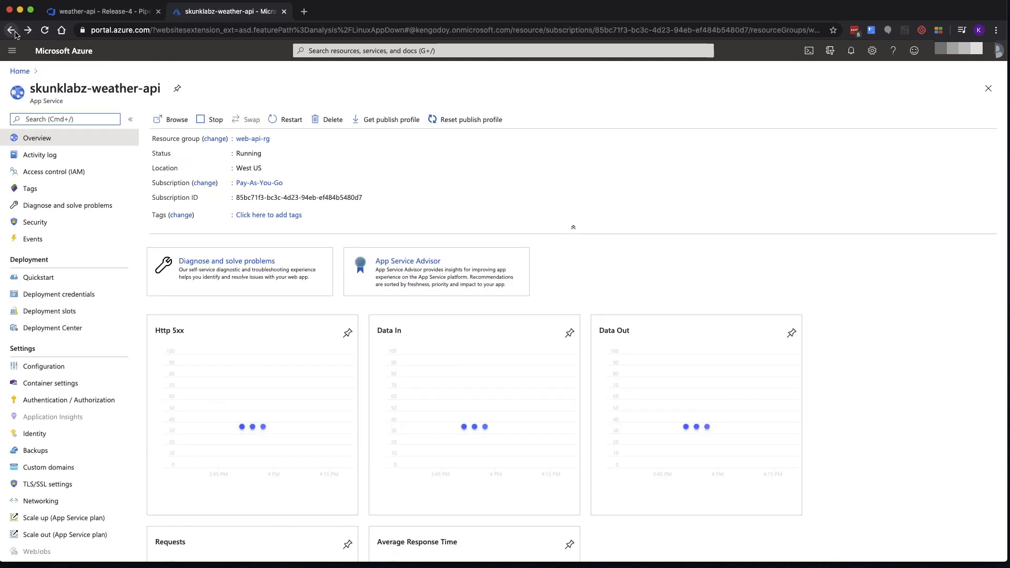
click(14, 32)
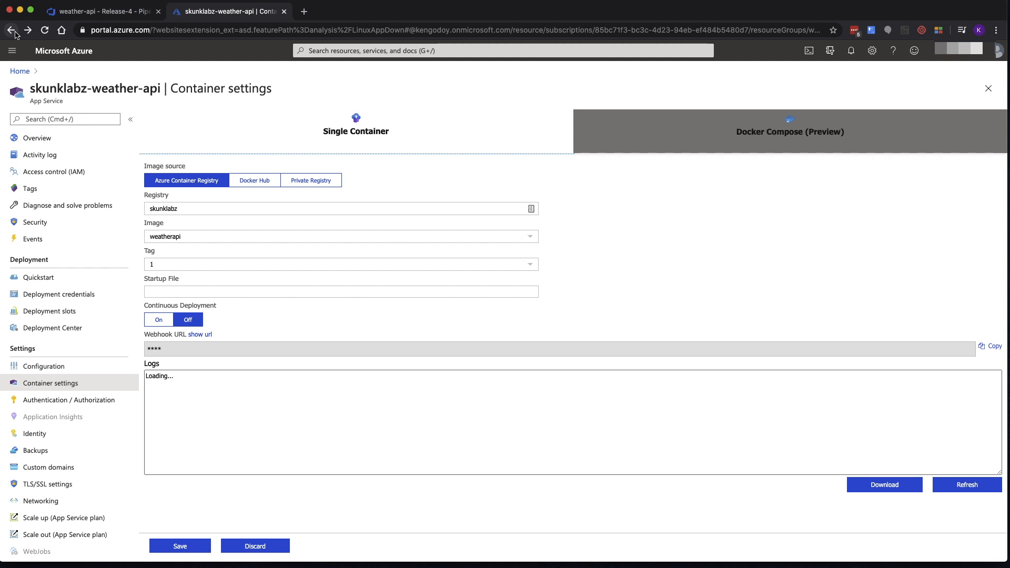
click(14, 32)
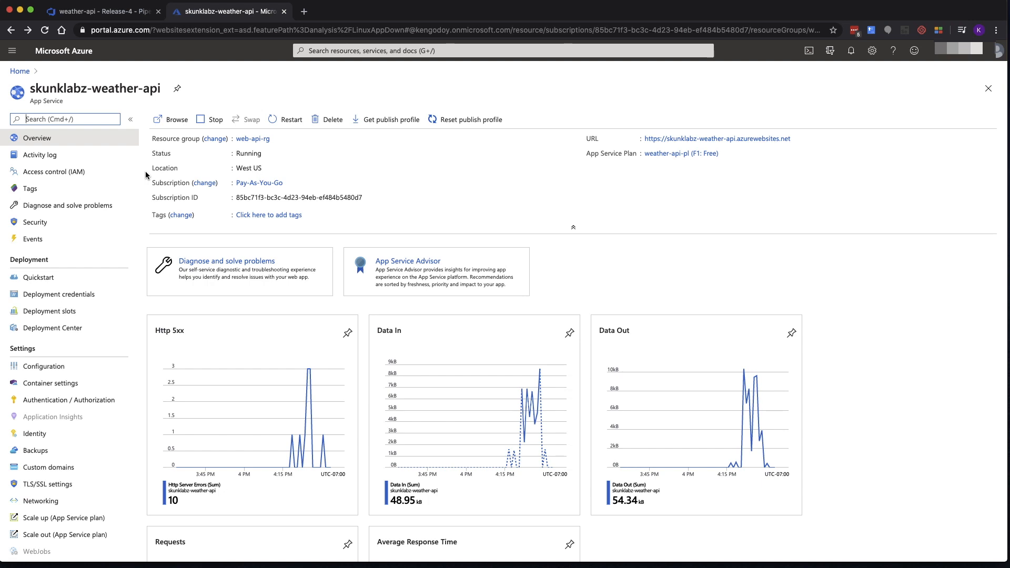
Close the Deploy Azure App Service log in Azure DevOps and return to the web app's overview in the Azure portal.
click(107, 11)
click(161, 208)
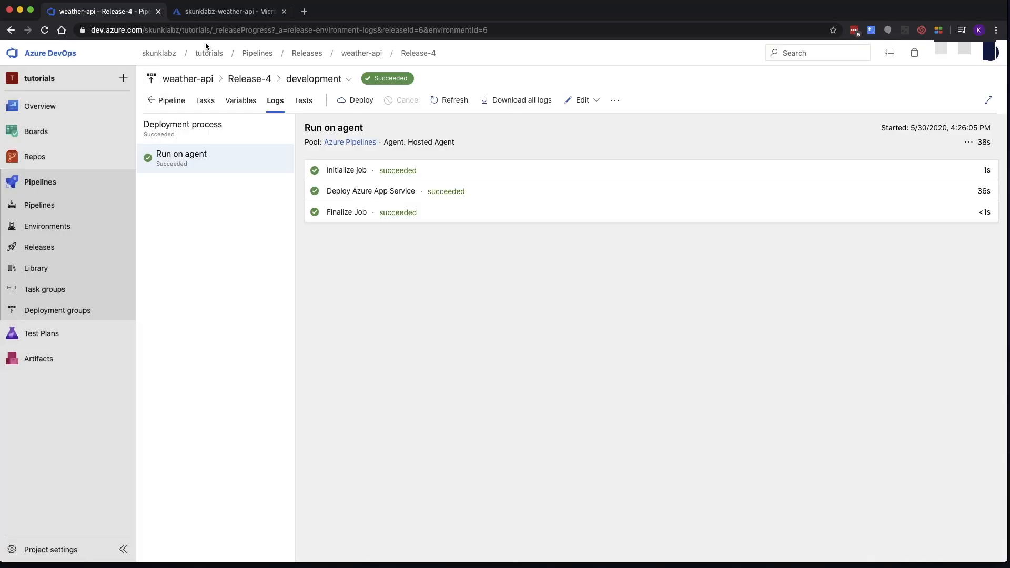
click(214, 14)
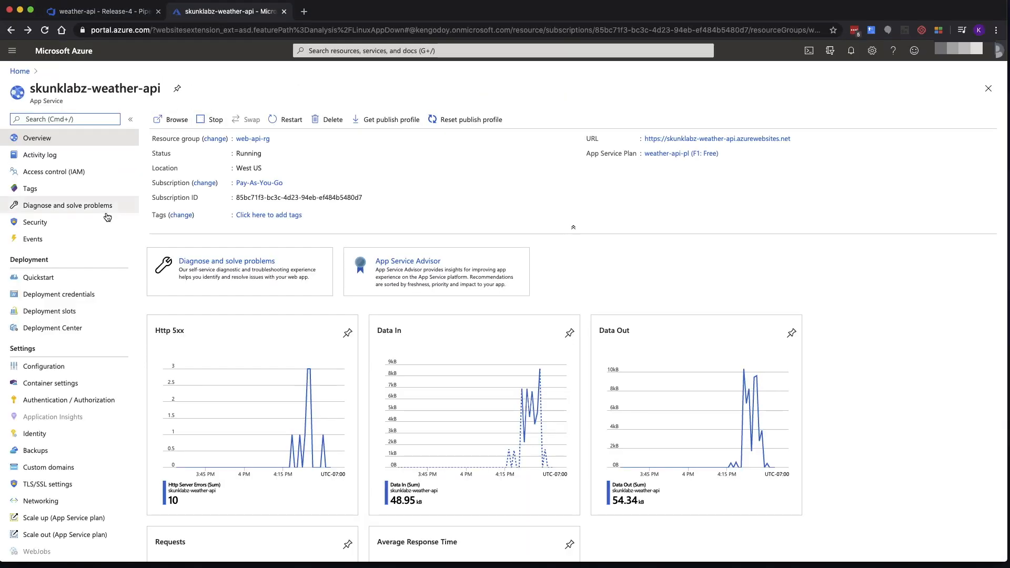
Open the skunklabz-weather-api site from its URL, load its /weatherforecast endpoint, and select the entire response.
drag(29, 102, 89, 104)
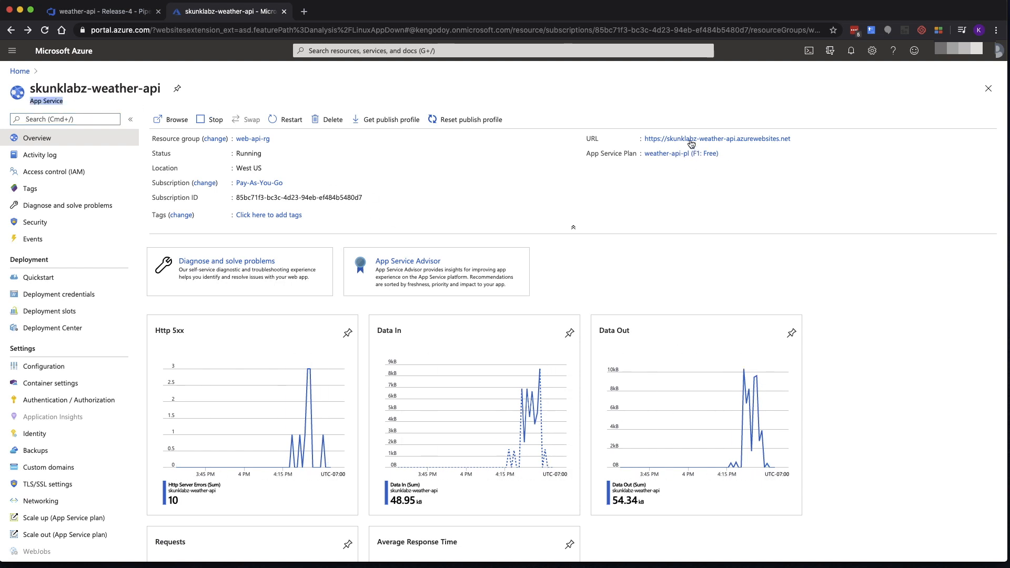
click(669, 139)
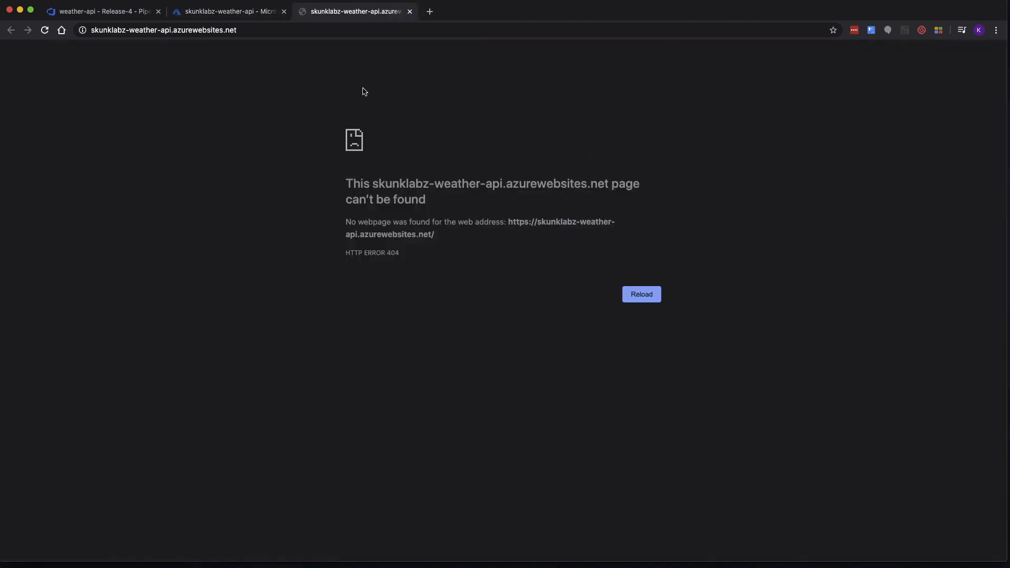
click(267, 31)
click(268, 31)
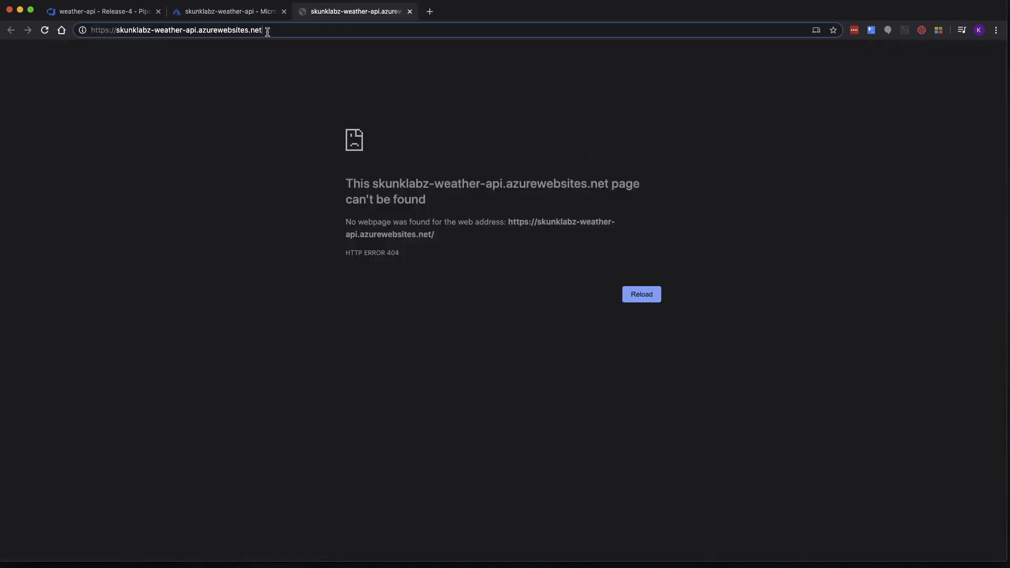
text(/weatherforecast)
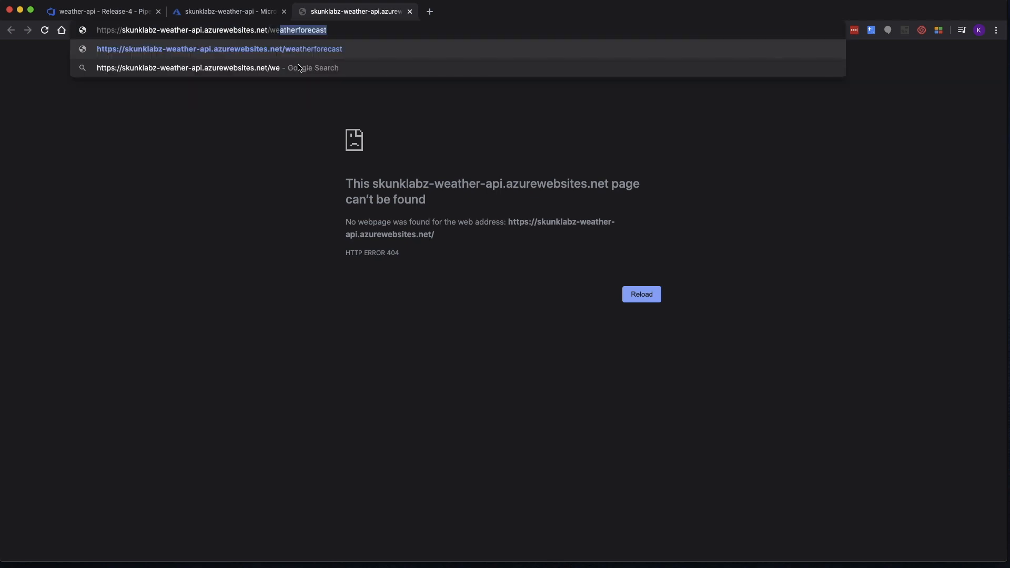
key(Return)
key(super+a)
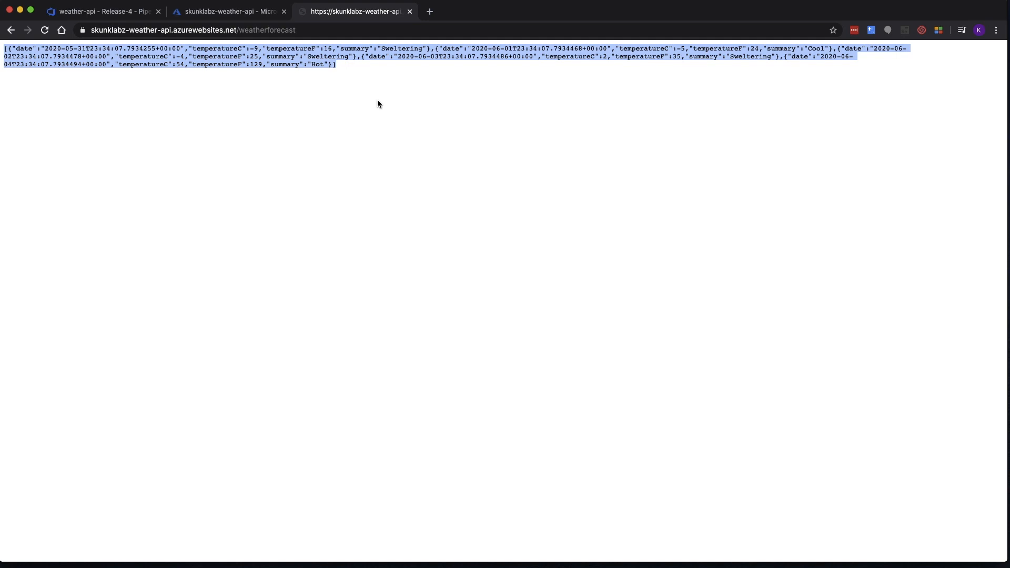
Switch to Azure DevOps and go from Release-4 back to the weather-api pipeline's releases list.
click(120, 11)
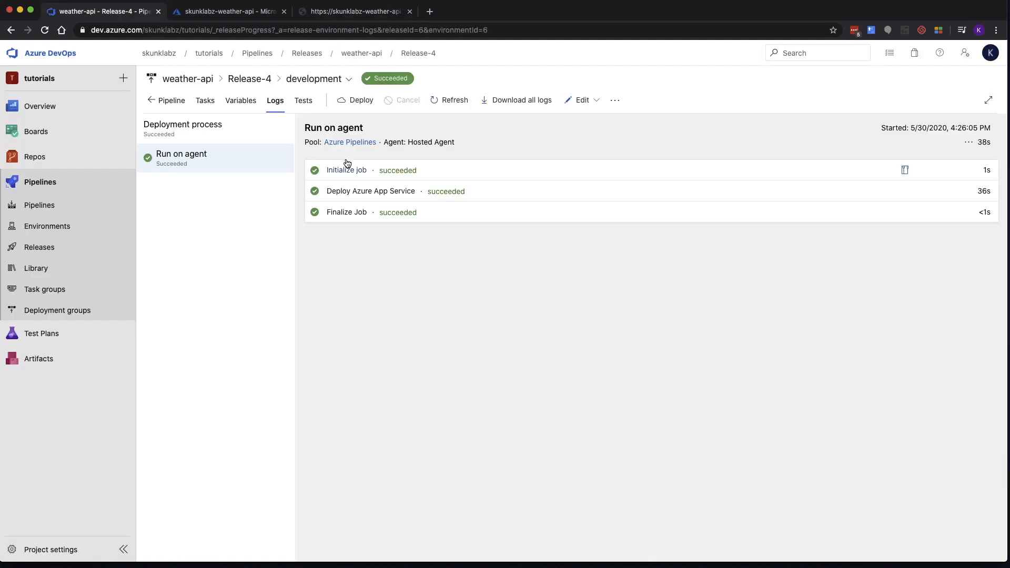
click(241, 84)
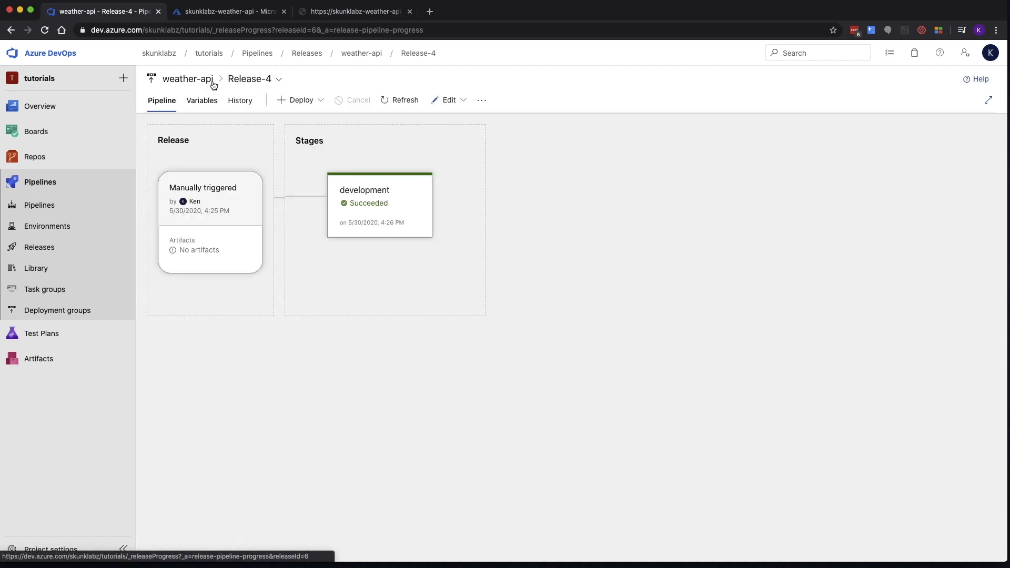
click(198, 80)
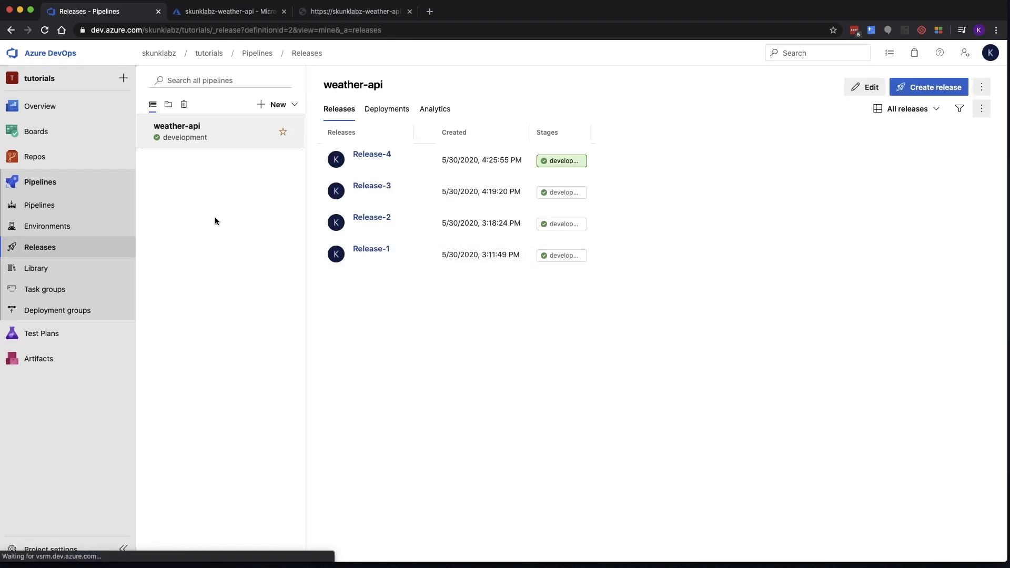